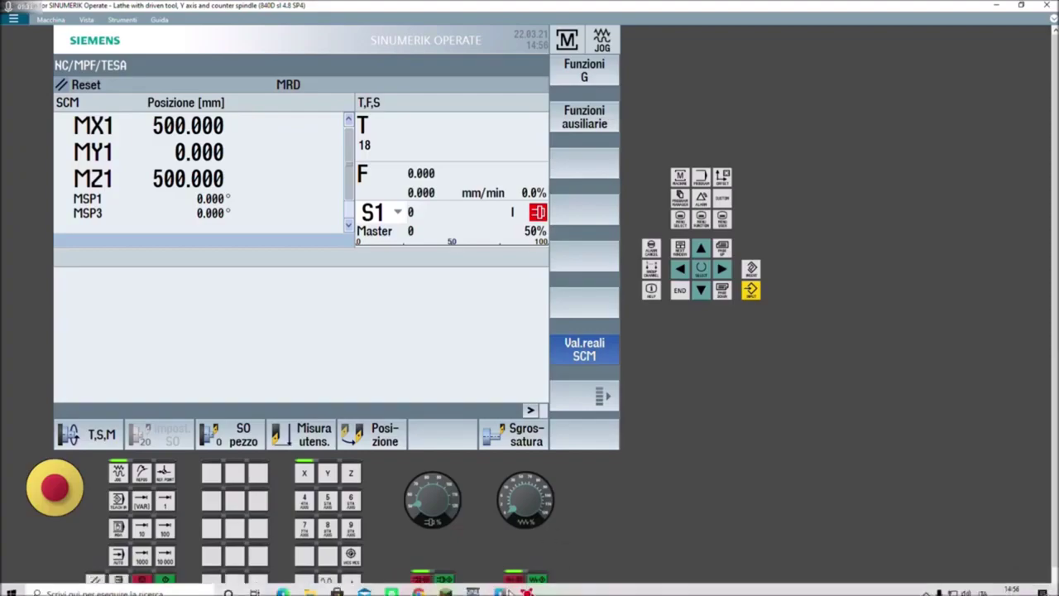
Switch from SinuTrain to the CAD program showing the 21020066.dxf hub section drawing.
click(501, 587)
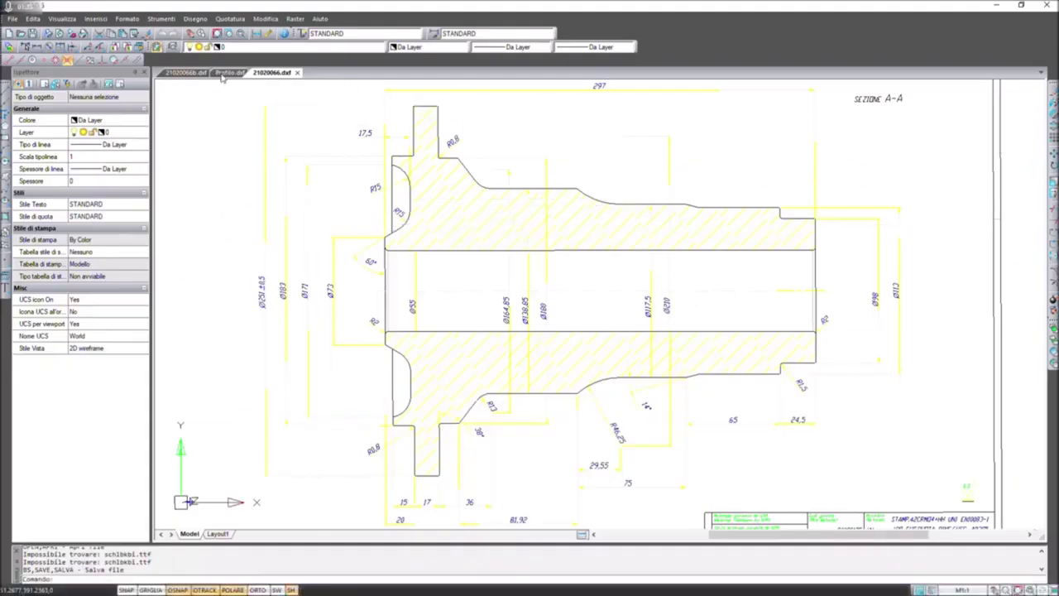
View the Profilo.dxf profile drawing in progeCAD, then return to SinuTrain.
click(223, 73)
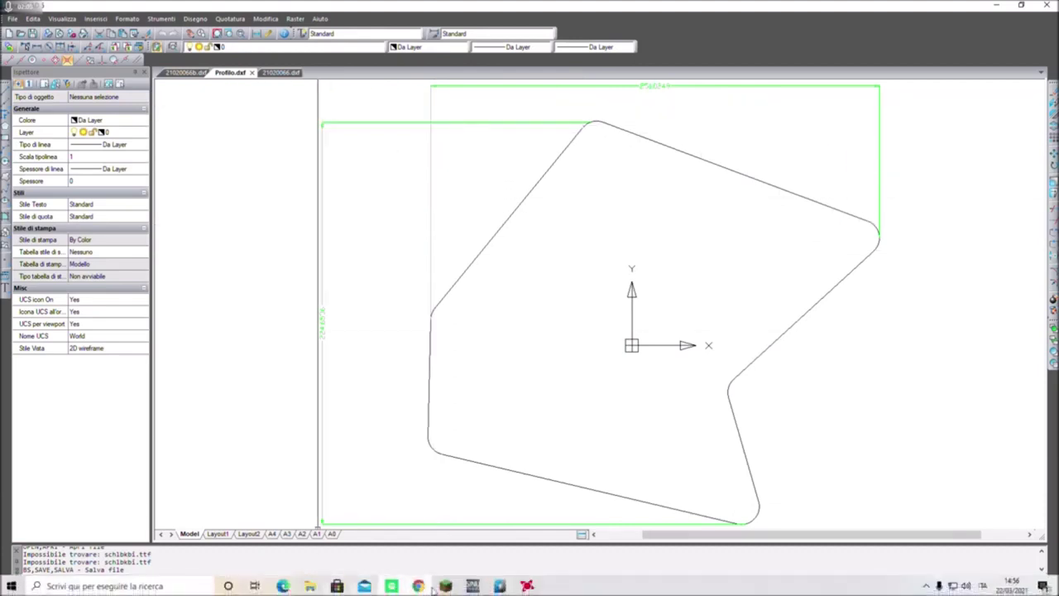
click(472, 586)
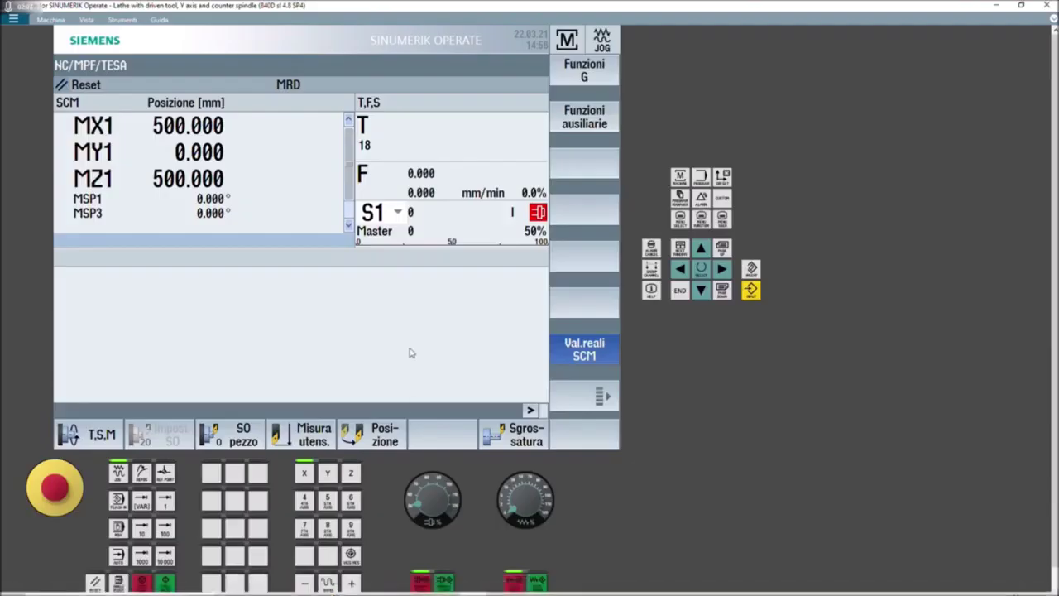
Create a new workpiece named dxf under the Pezzi folder in Program Manager.
click(676, 195)
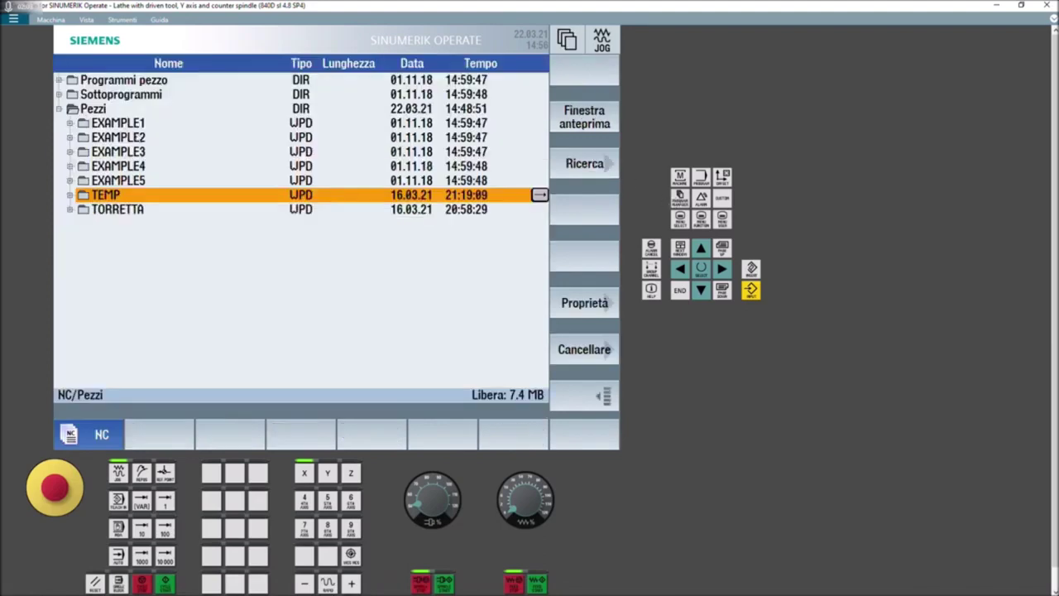
click(89, 114)
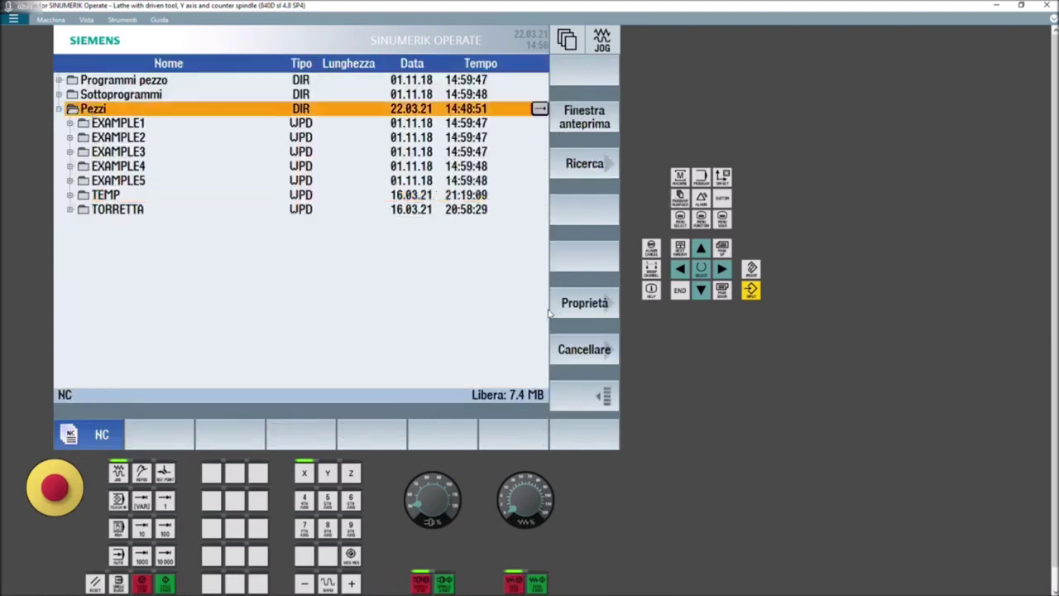
click(598, 391)
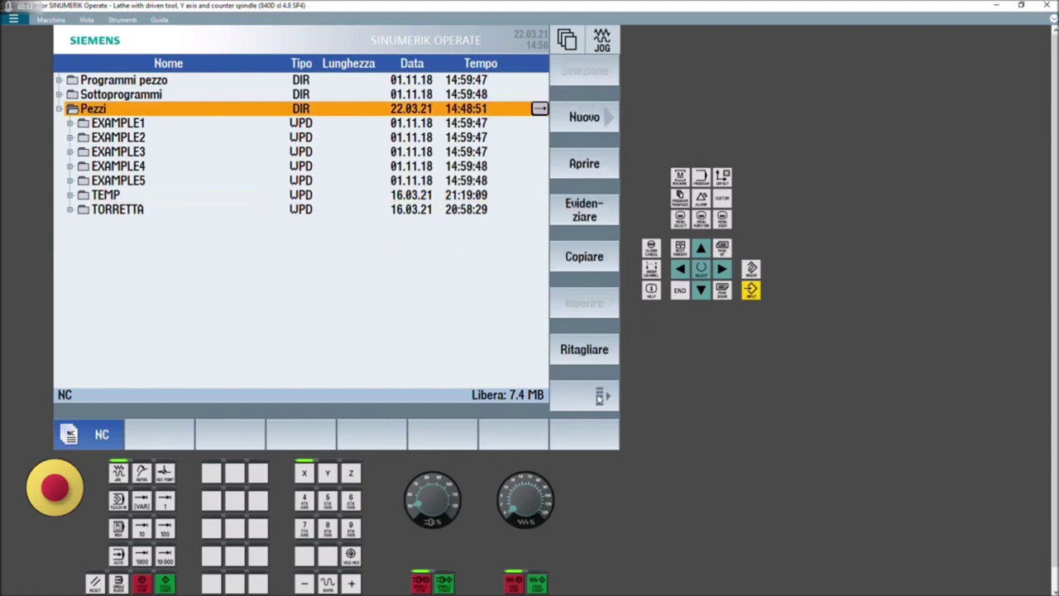
click(579, 118)
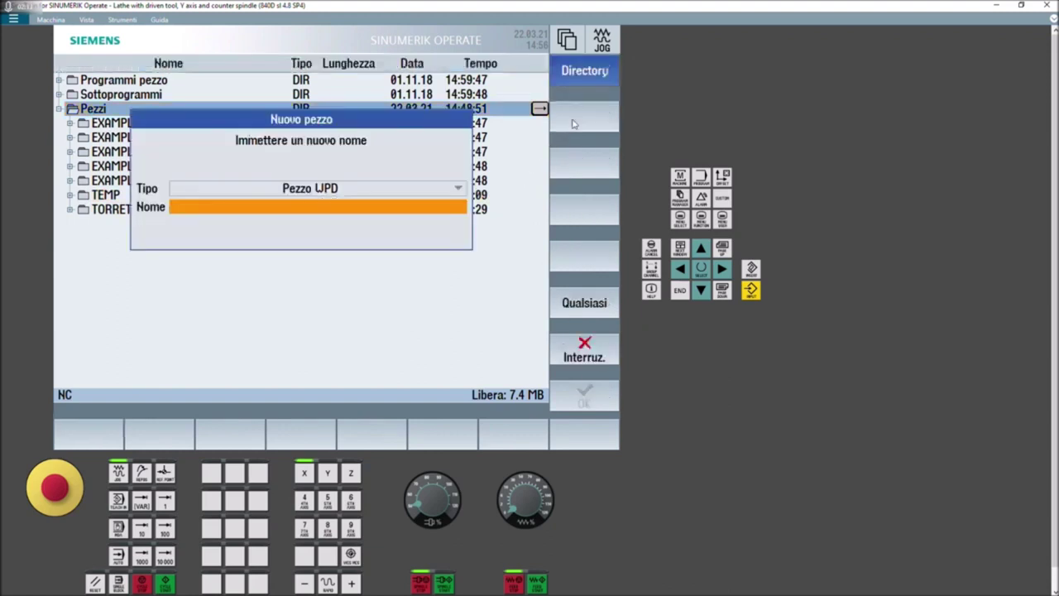
click(176, 210)
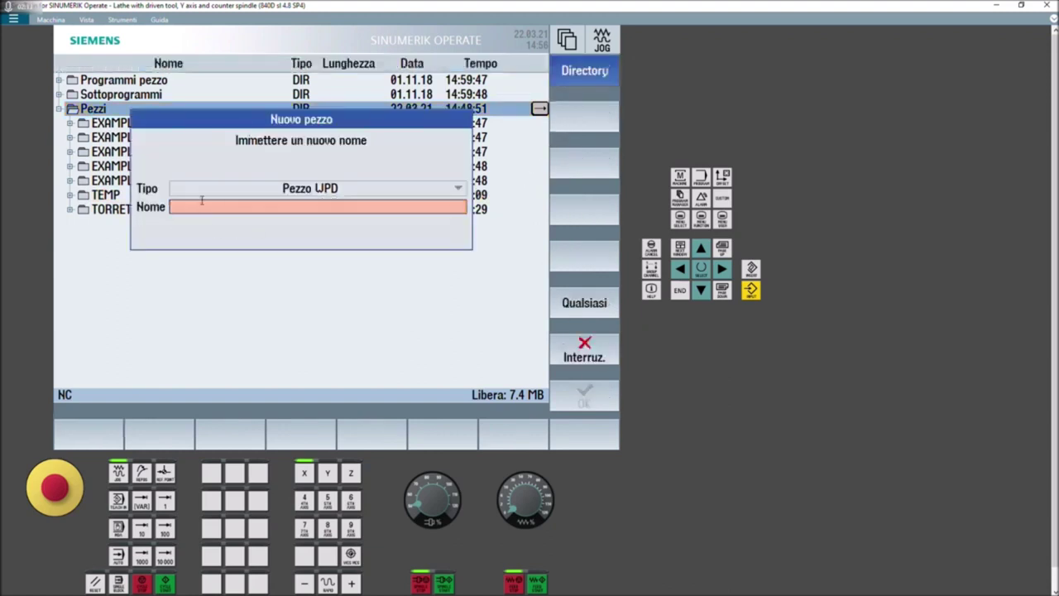
text(dxf)
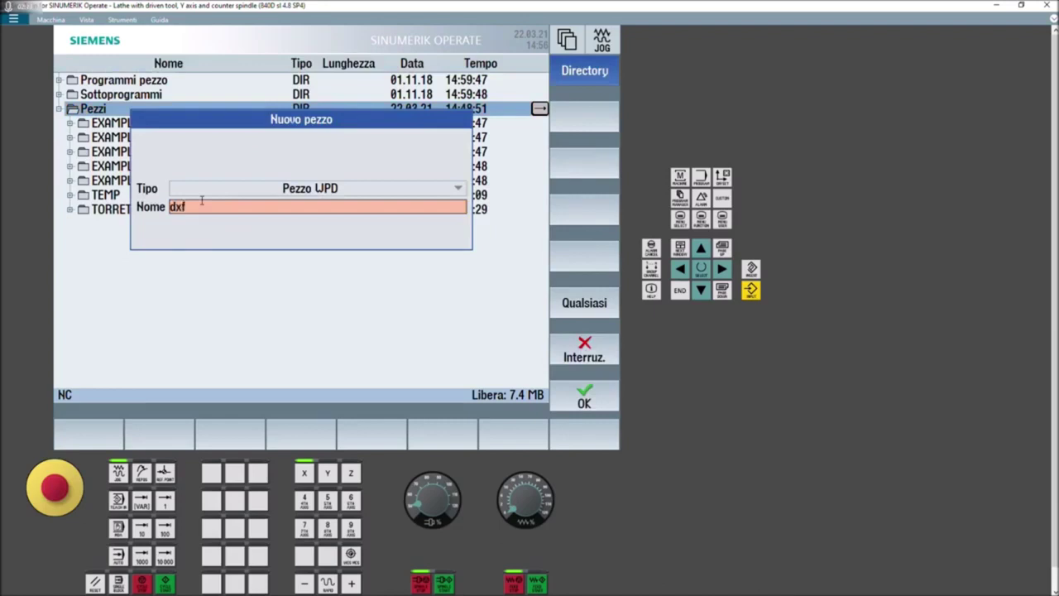
click(571, 402)
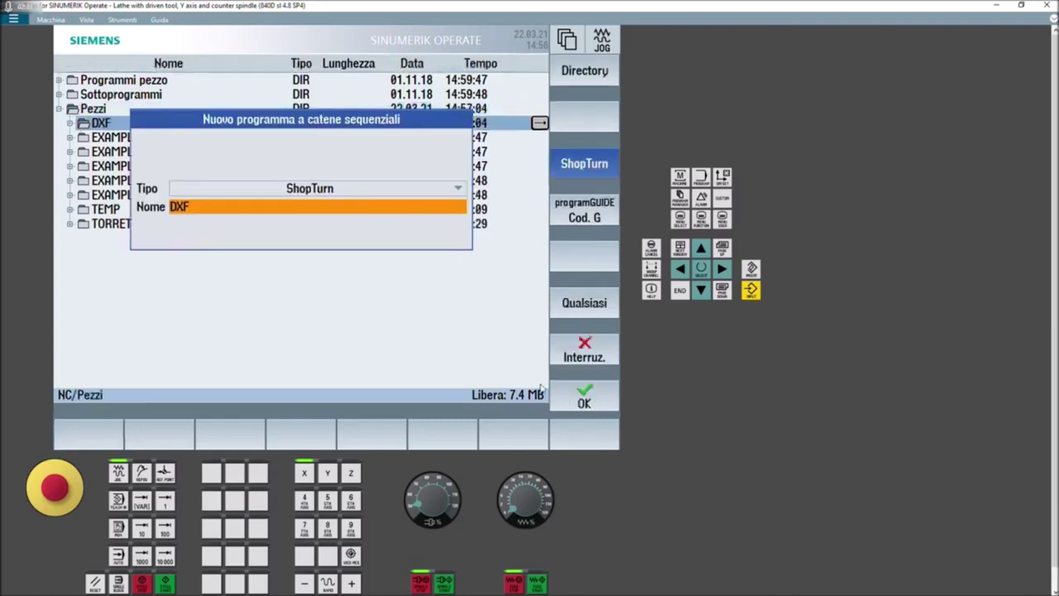
Create ShopTurn program DXF and set its header blank diameter XA to 350.
click(589, 399)
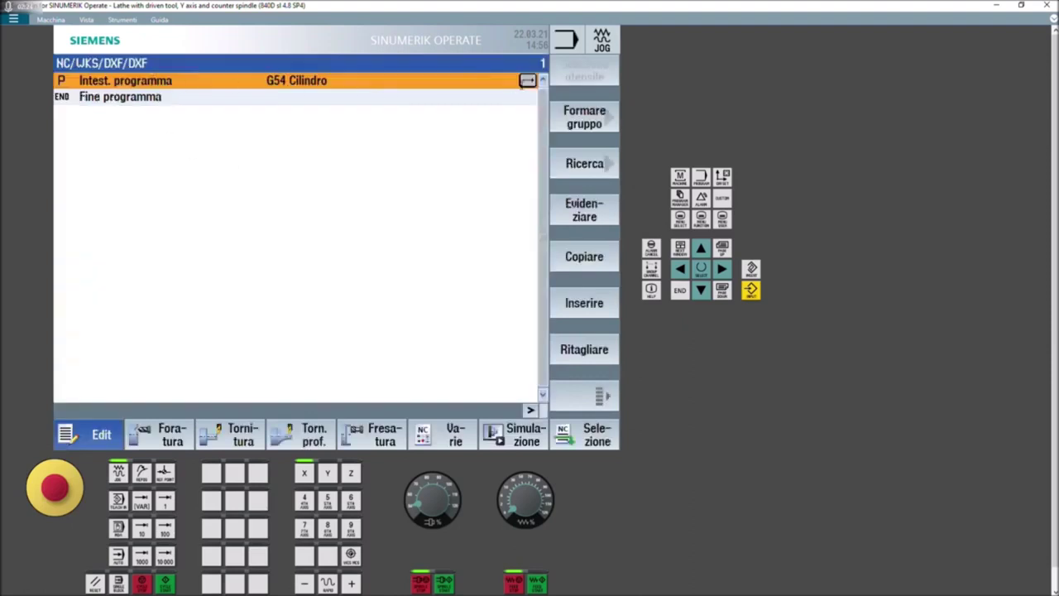
click(527, 81)
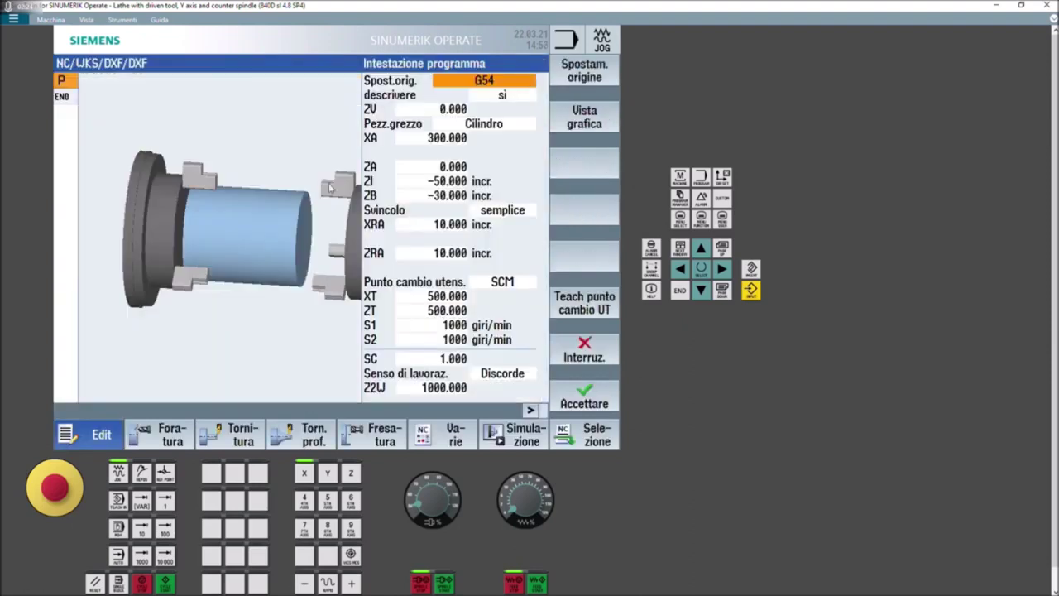
click(432, 138)
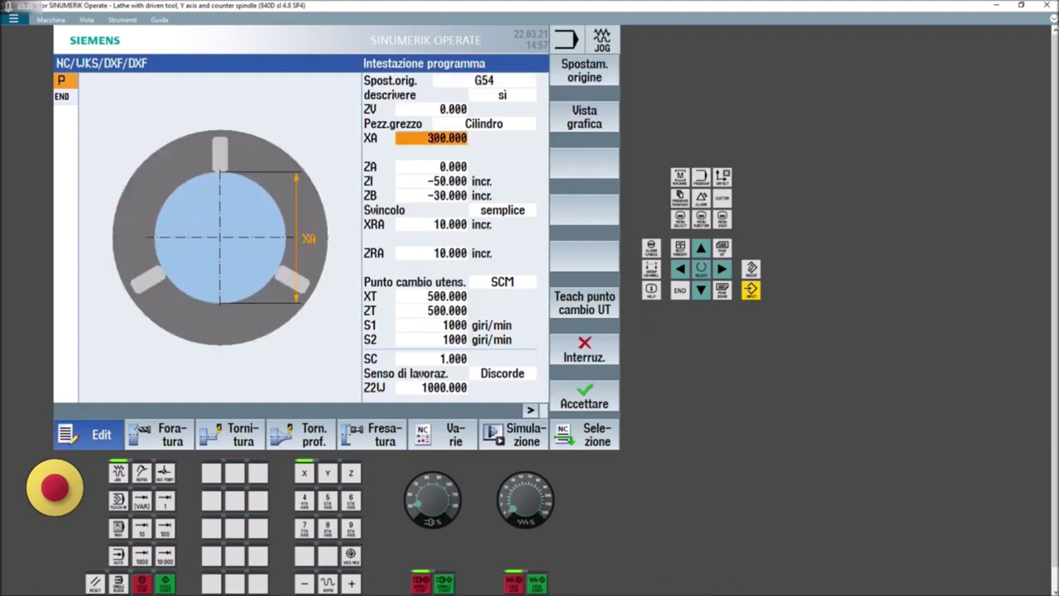
text(350)
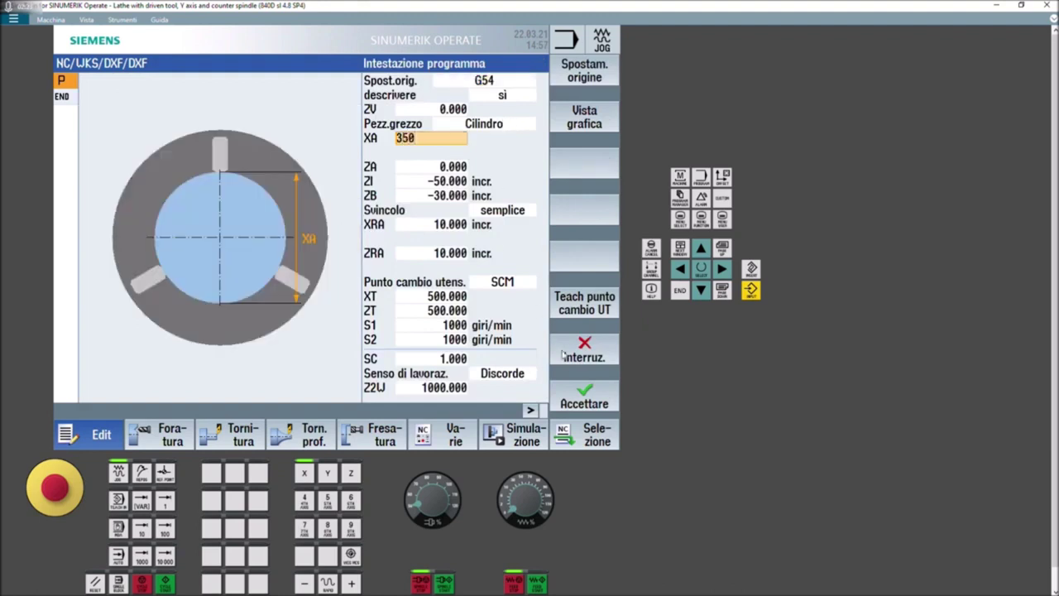
click(581, 389)
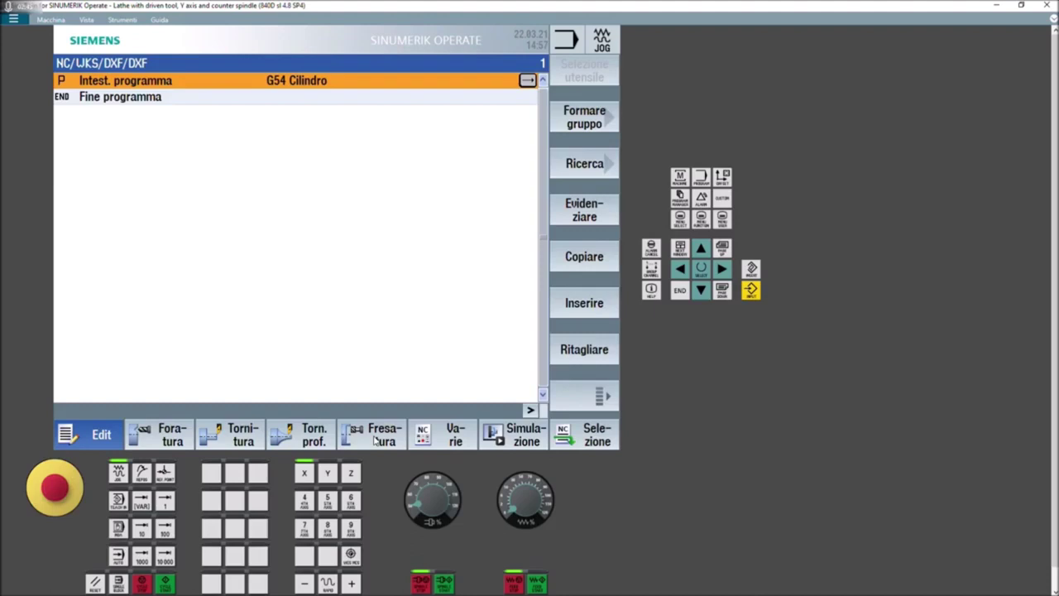
Start a new milling contour named profilo, imported from a DXF file.
click(374, 441)
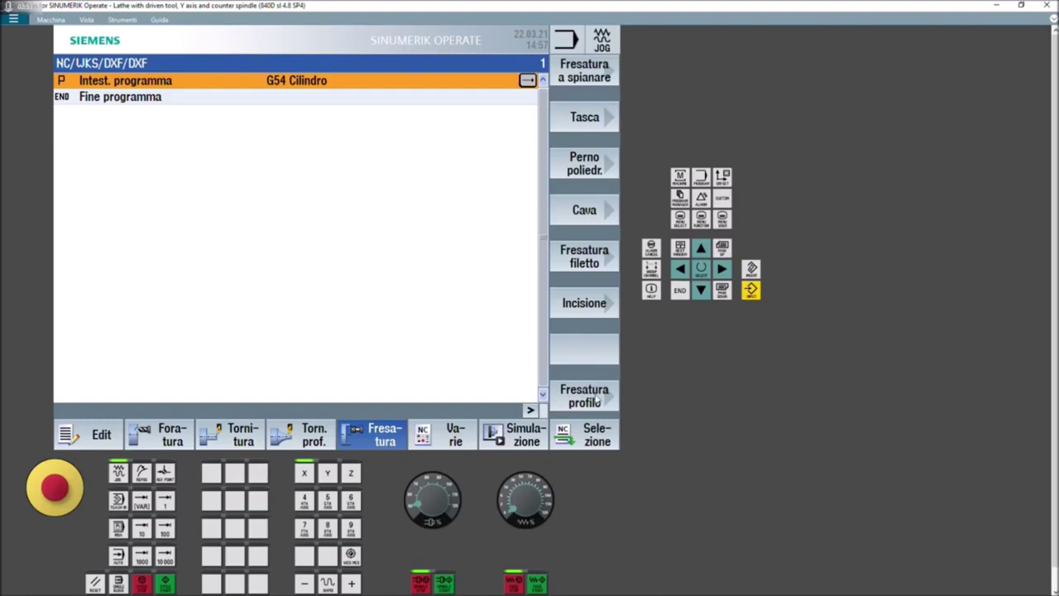
click(596, 399)
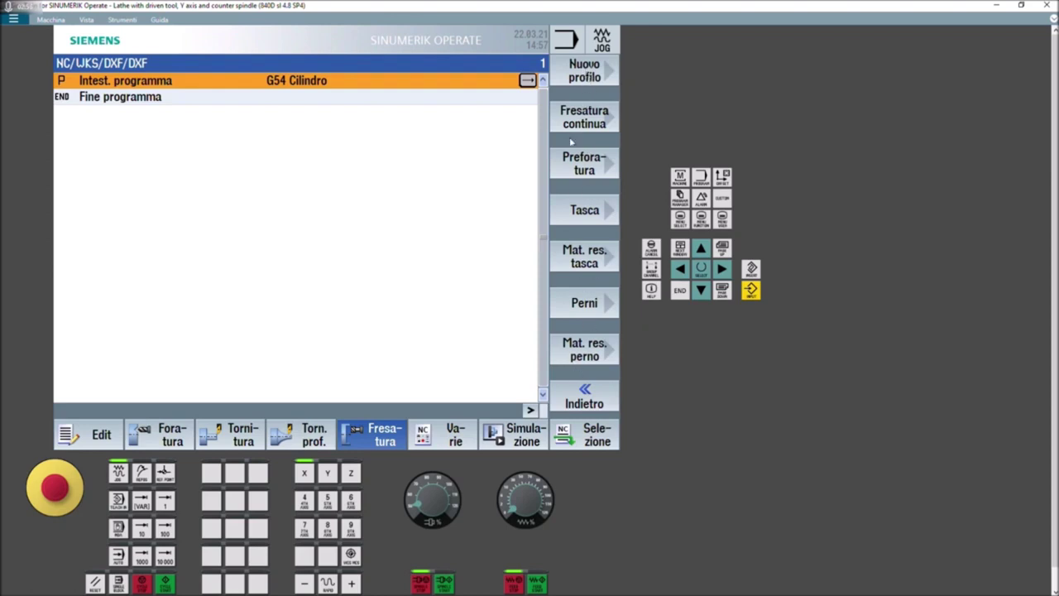
click(582, 78)
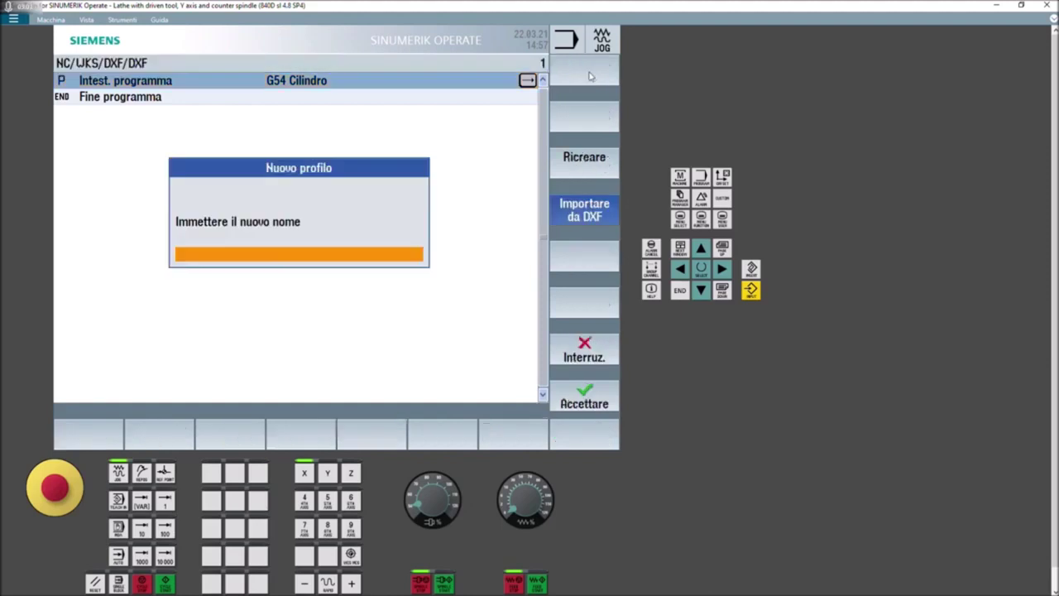
click(584, 176)
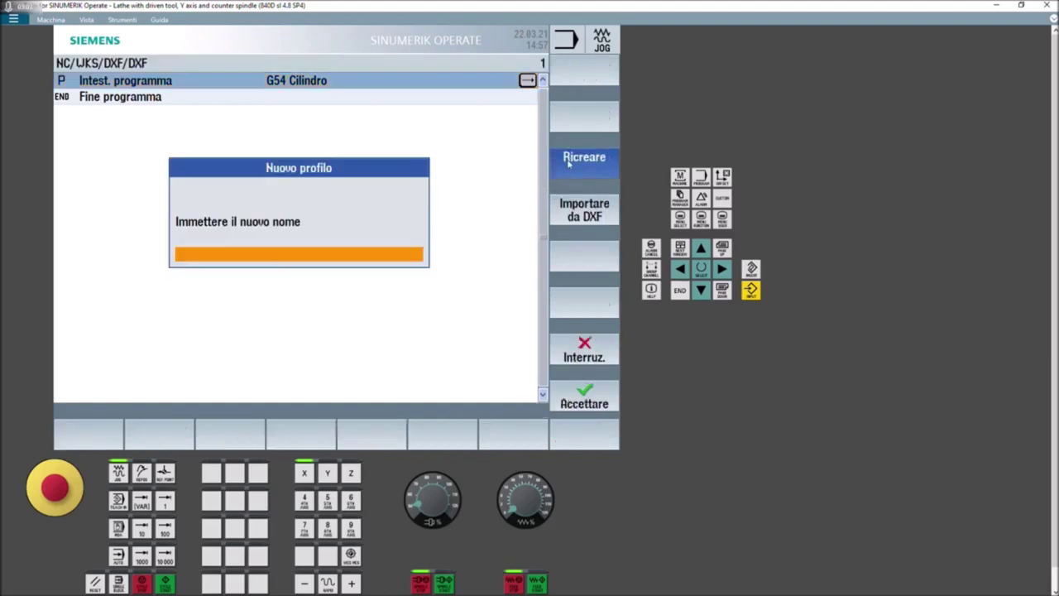
click(585, 214)
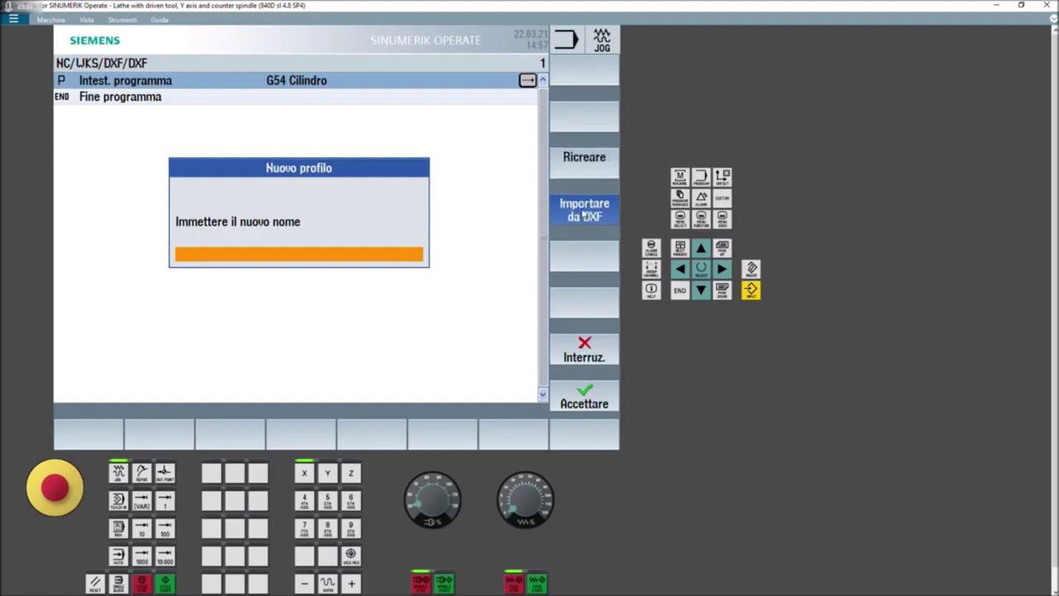
click(274, 250)
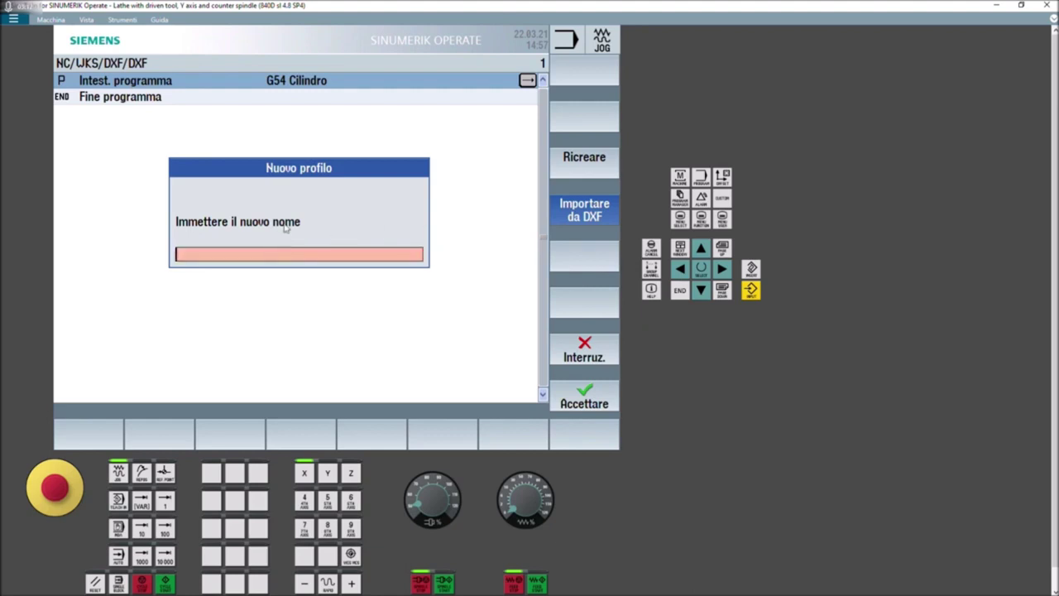
text(pro)
text(filo)
key(Return)
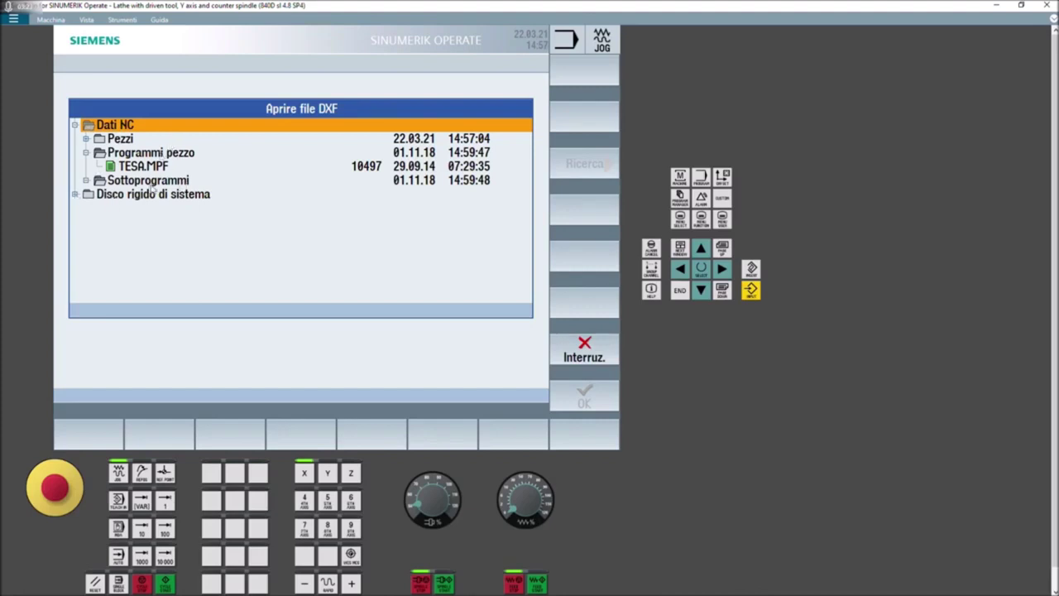
Browse to D:/Documenti and open Profilo.dxf in the DXF import view.
click(75, 196)
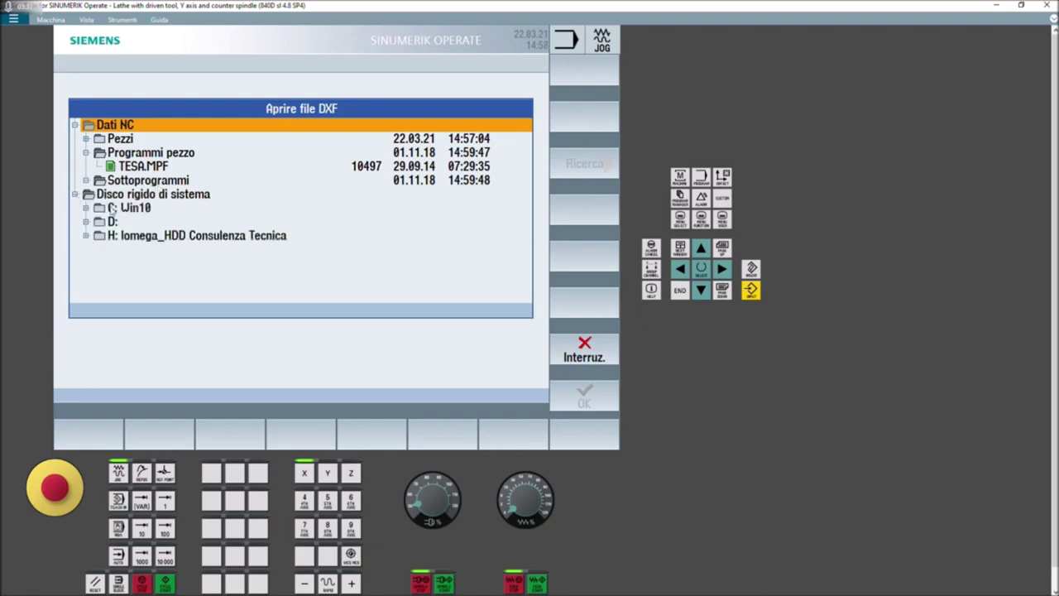
double_click(100, 222)
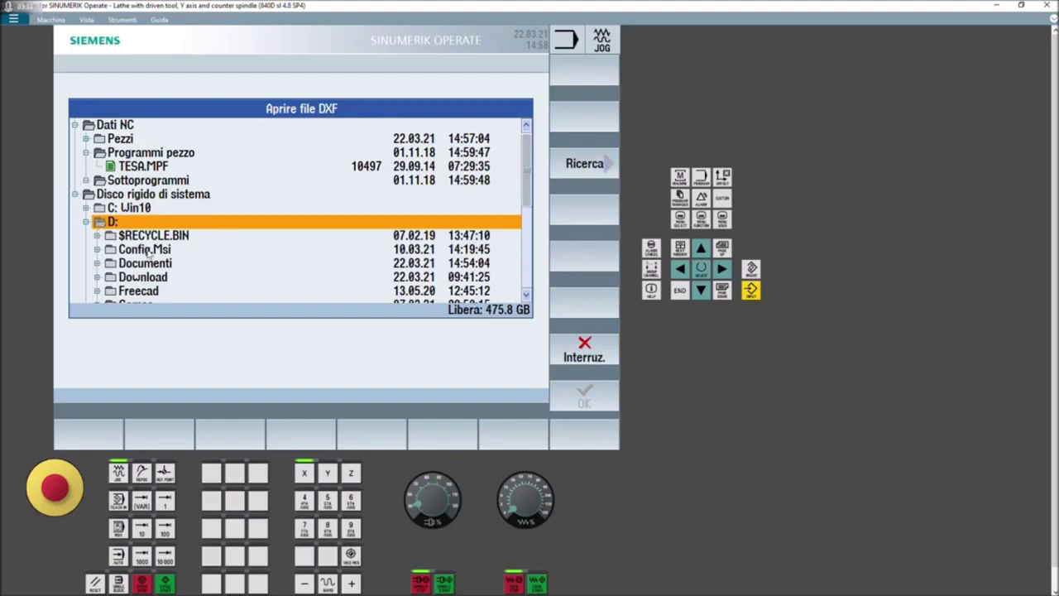
double_click(149, 263)
scroll(225, 223, down, 3)
scroll(225, 223, down, 2)
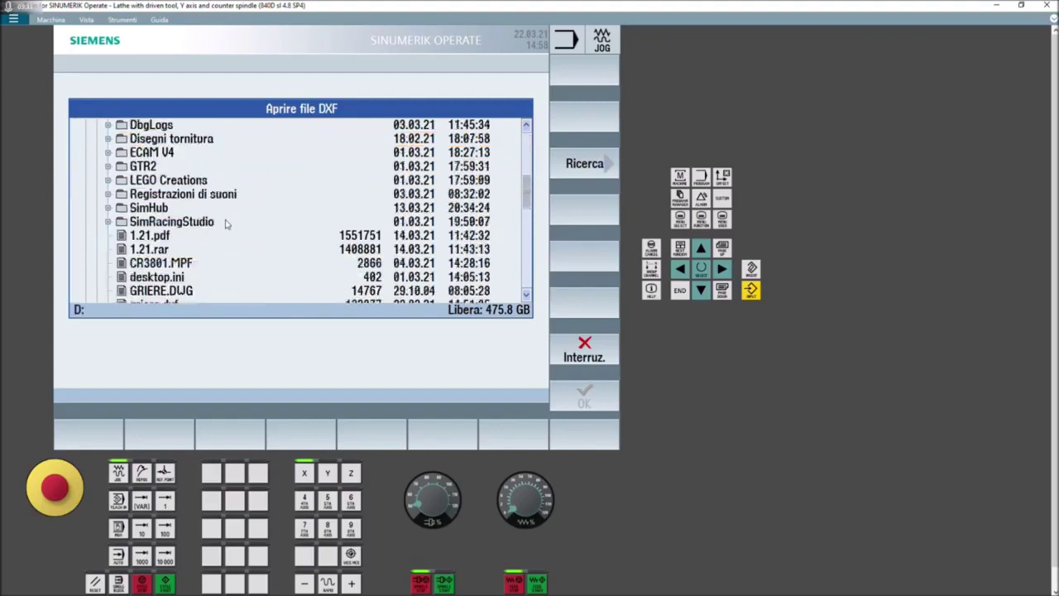
scroll(225, 223, down, 1)
scroll(225, 224, down, 1)
scroll(225, 223, down, 1)
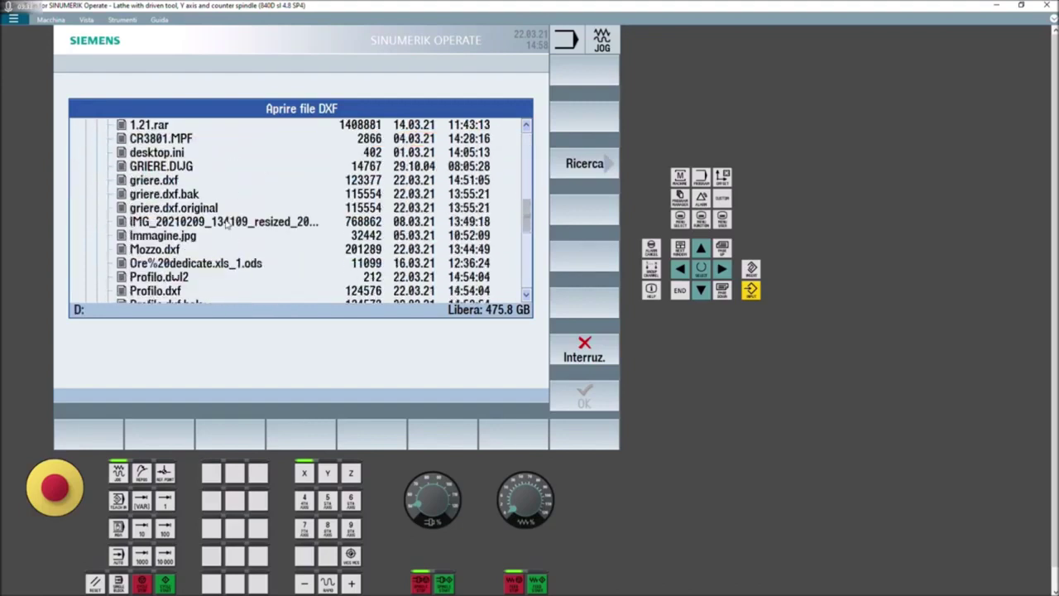
scroll(225, 223, down, 1)
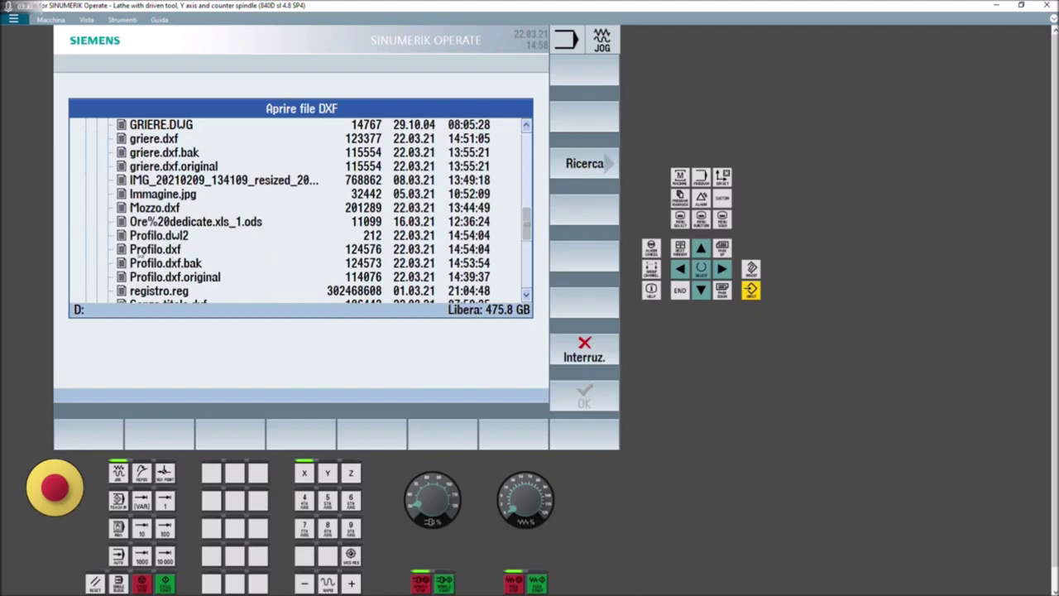
double_click(141, 250)
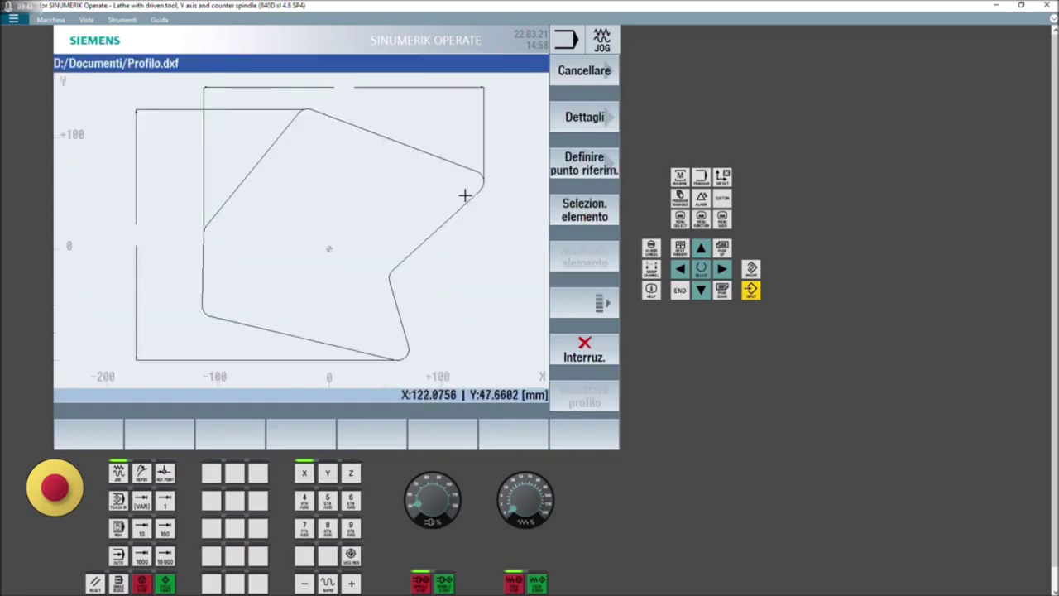
Enter reference point X 0, Y 0 manually, then place it on the drawing origin.
click(572, 168)
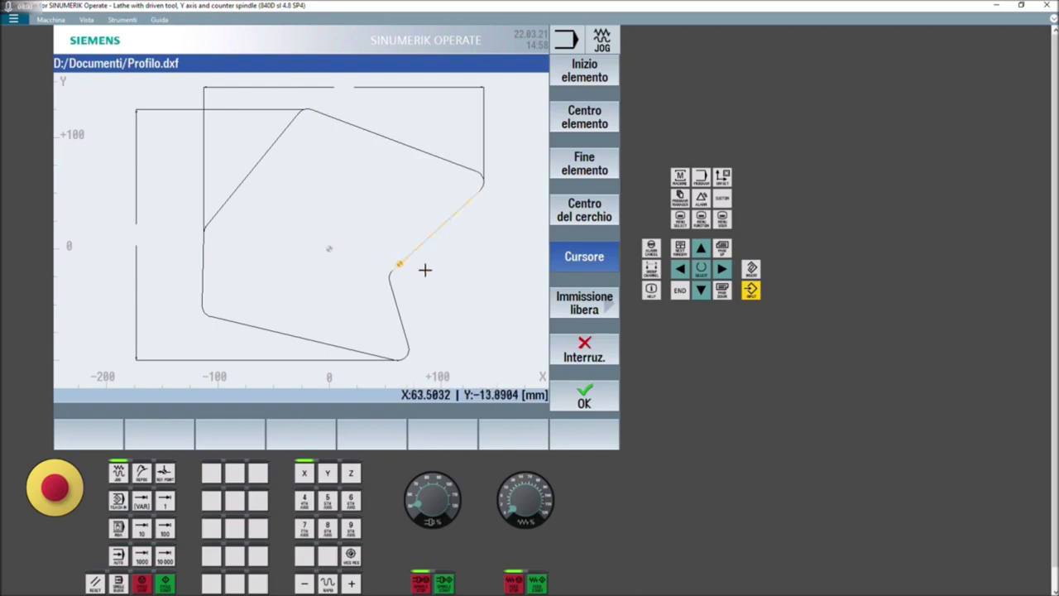
click(571, 304)
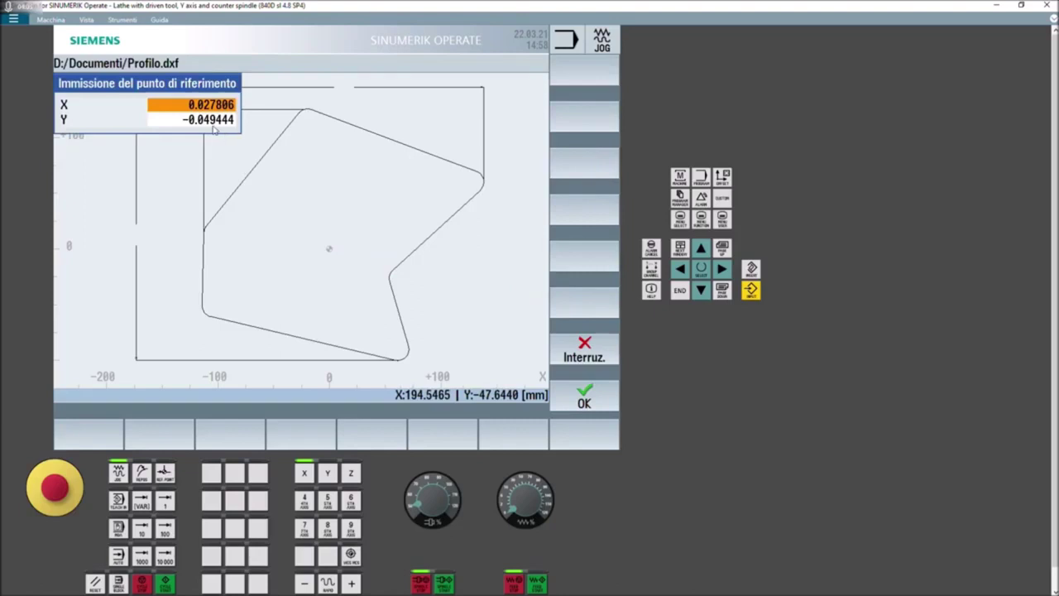
text(0)
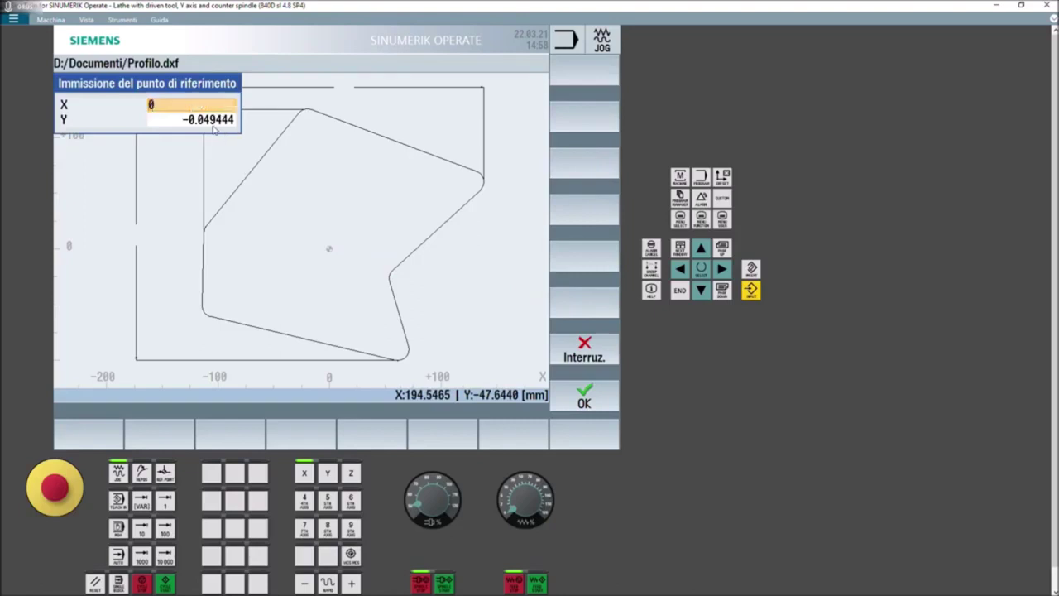
key(Return)
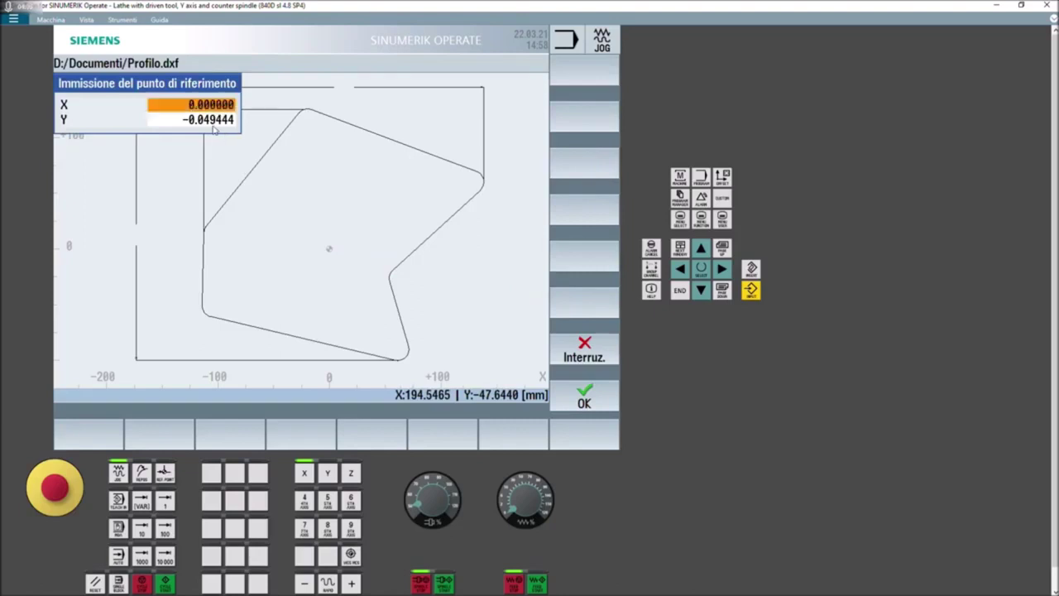
click(211, 121)
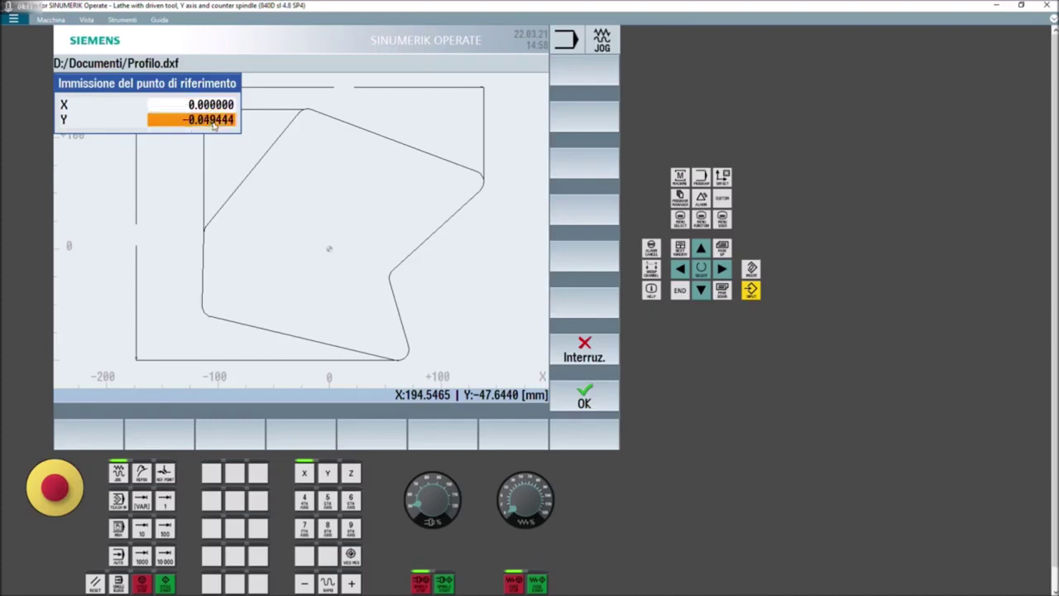
text(0)
key(Return)
click(574, 382)
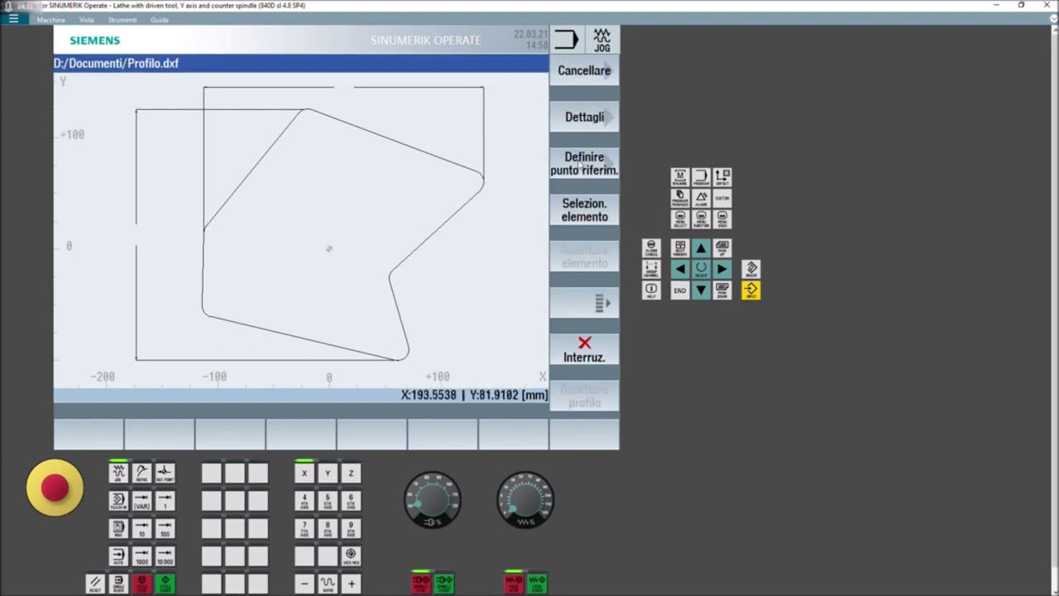
click(583, 164)
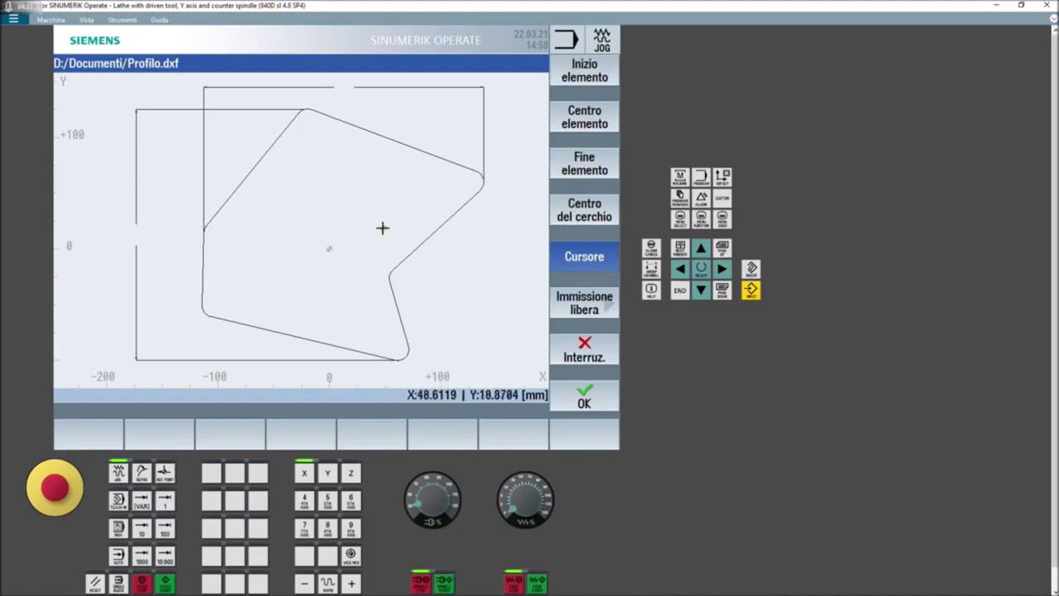
click(328, 248)
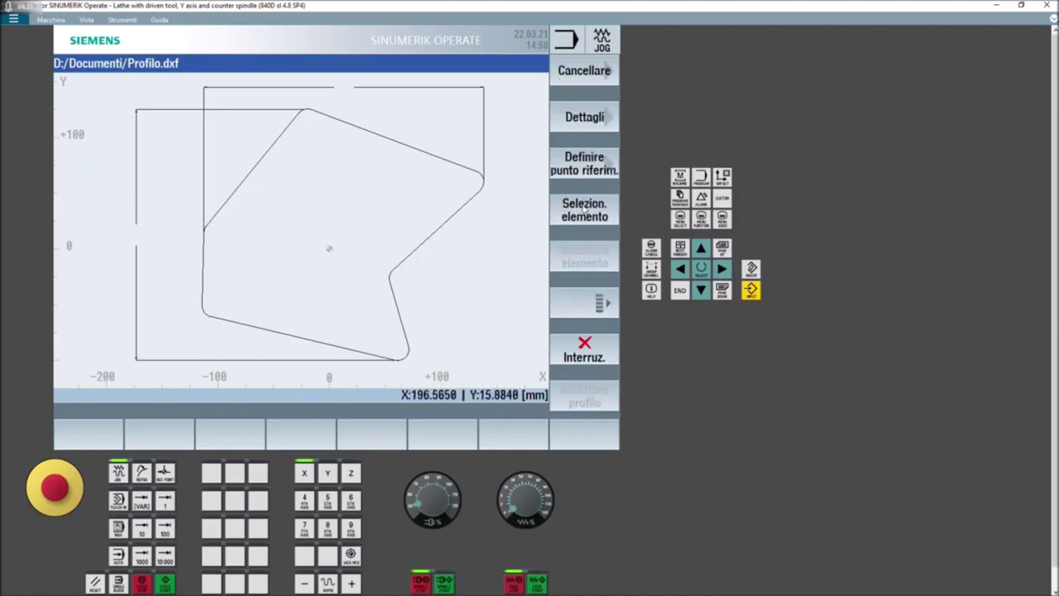
Select the top segment and set its start point as the contour's starting point.
click(584, 208)
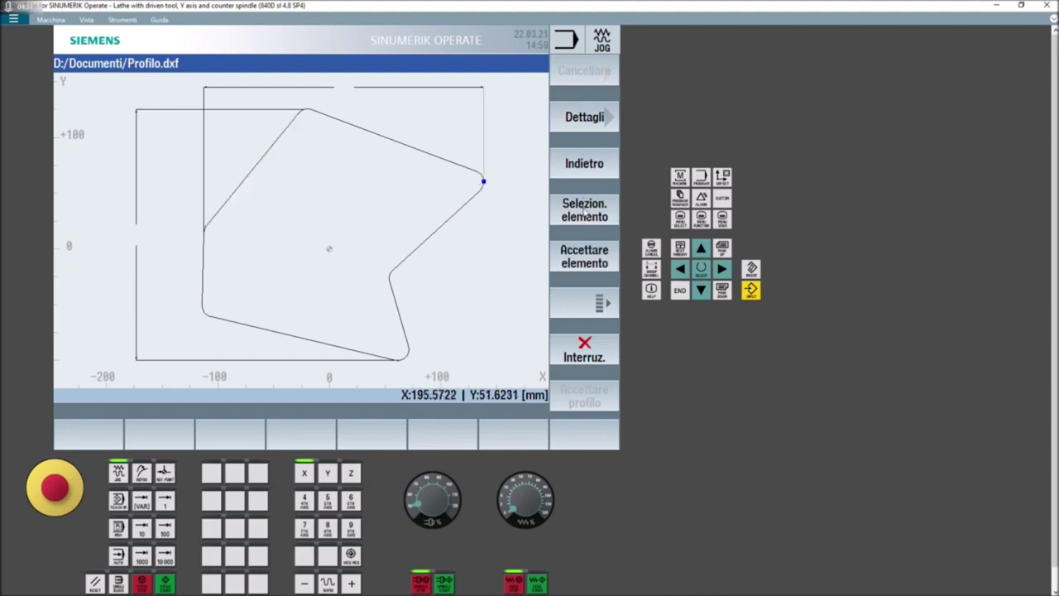
click(463, 172)
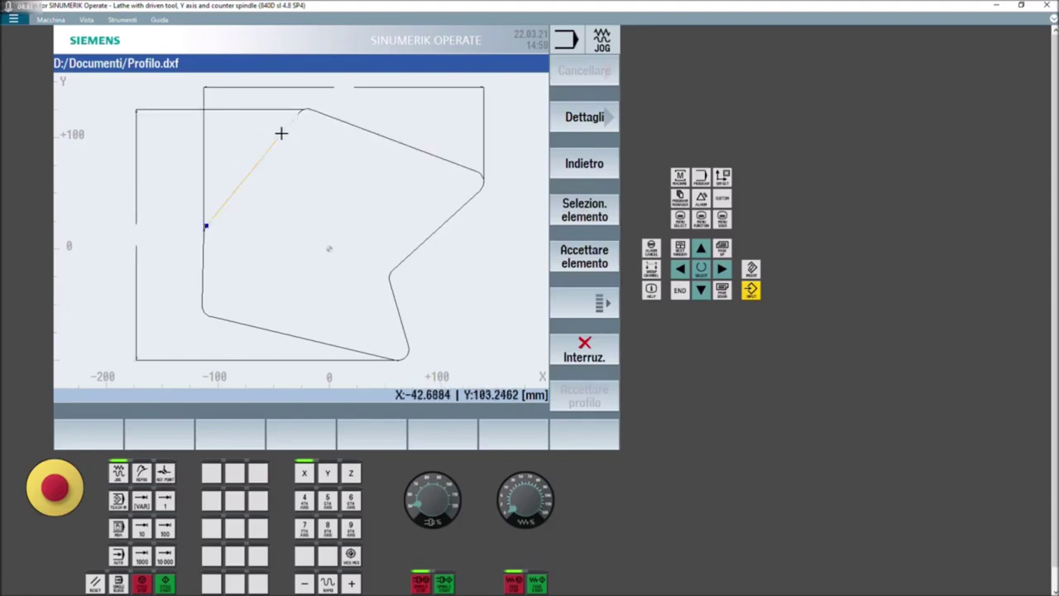
click(371, 133)
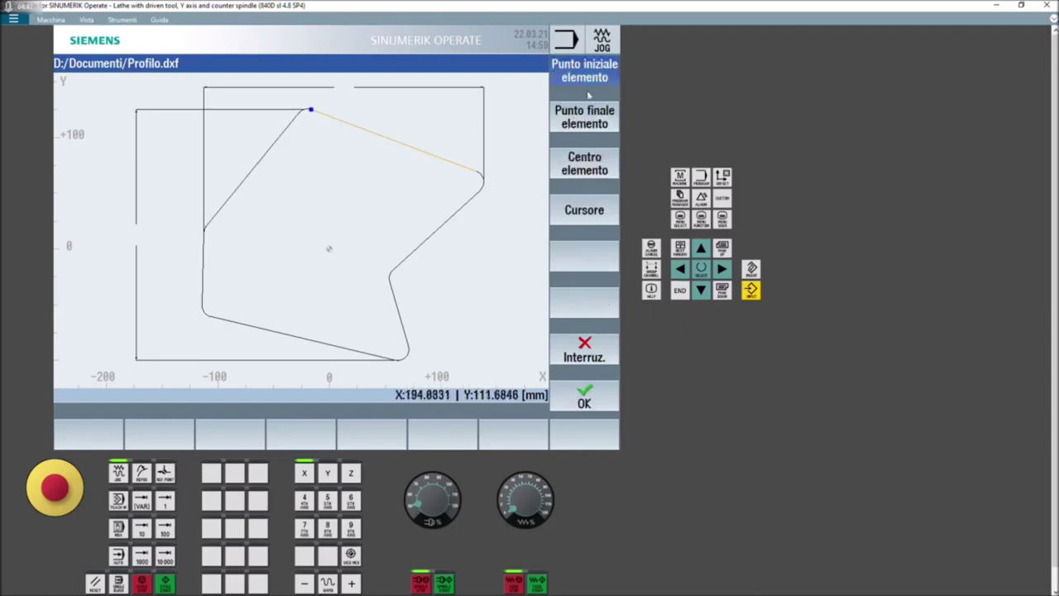
click(590, 117)
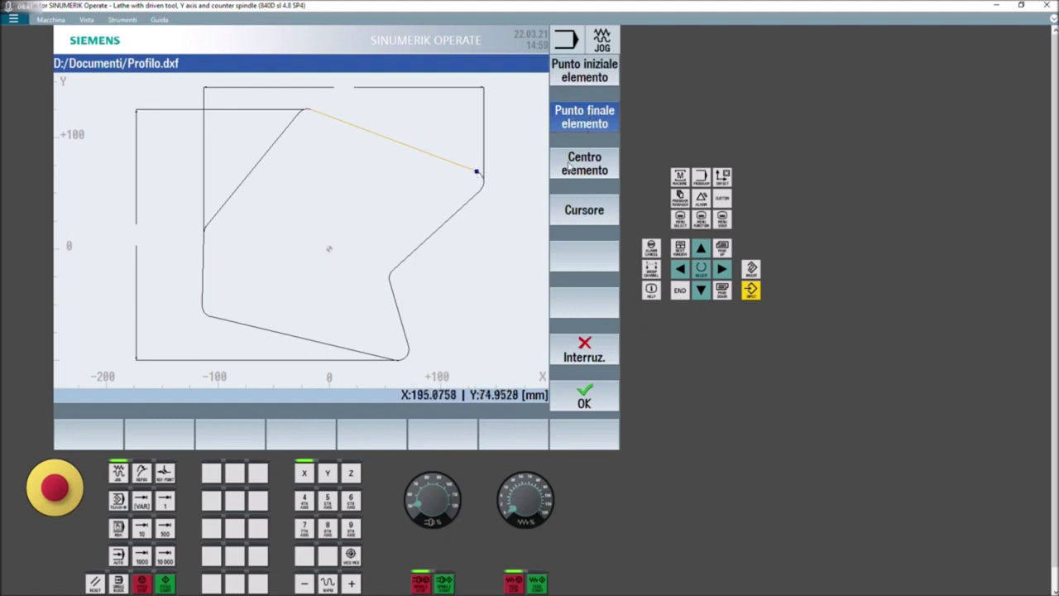
click(571, 166)
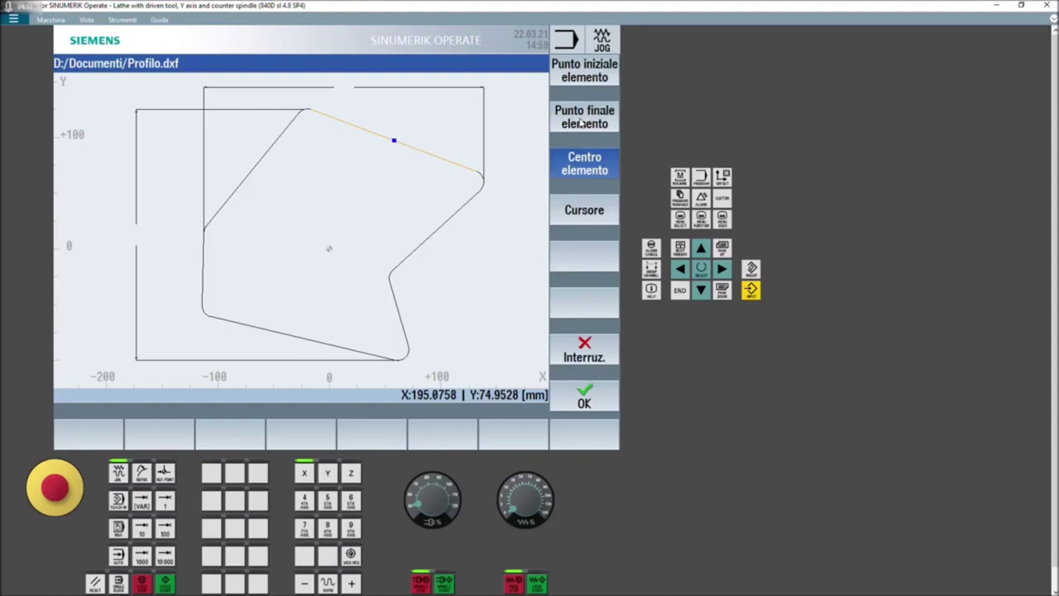
click(597, 68)
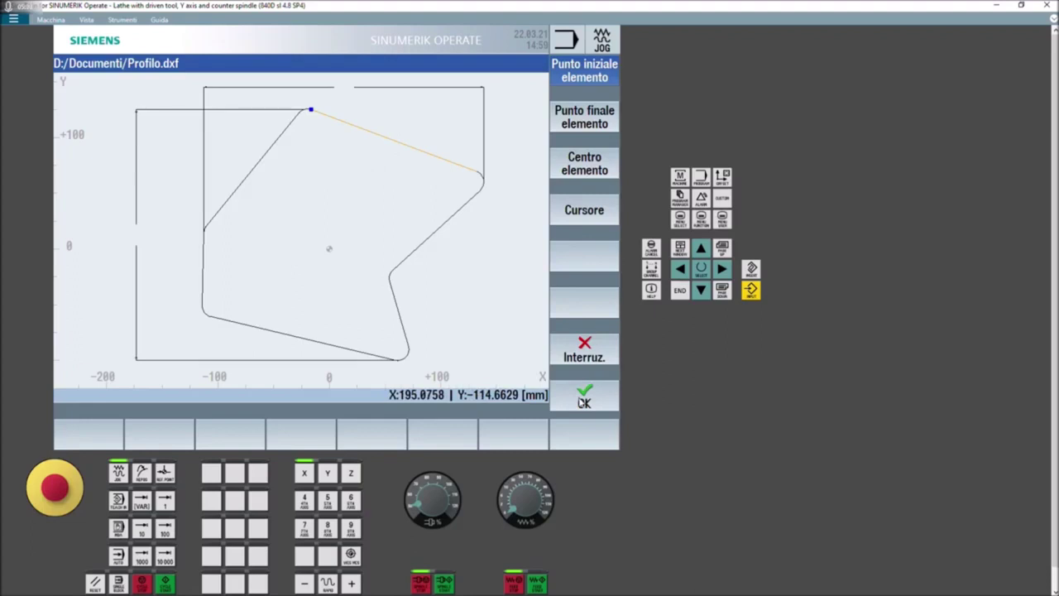
click(584, 399)
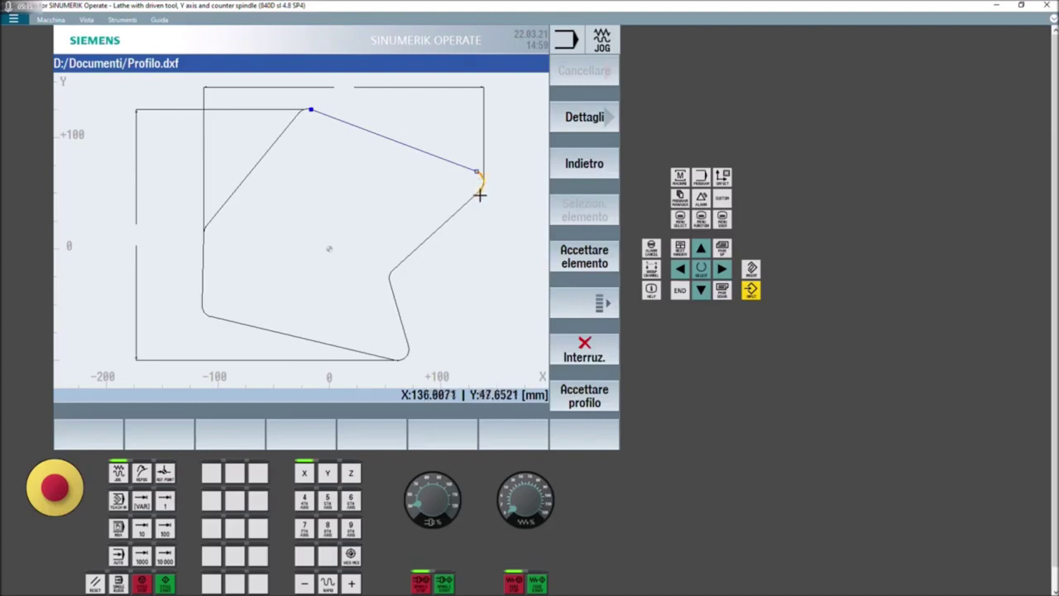
Accept each following contour element, including arcs and slanted segments, until the contour closes.
click(600, 261)
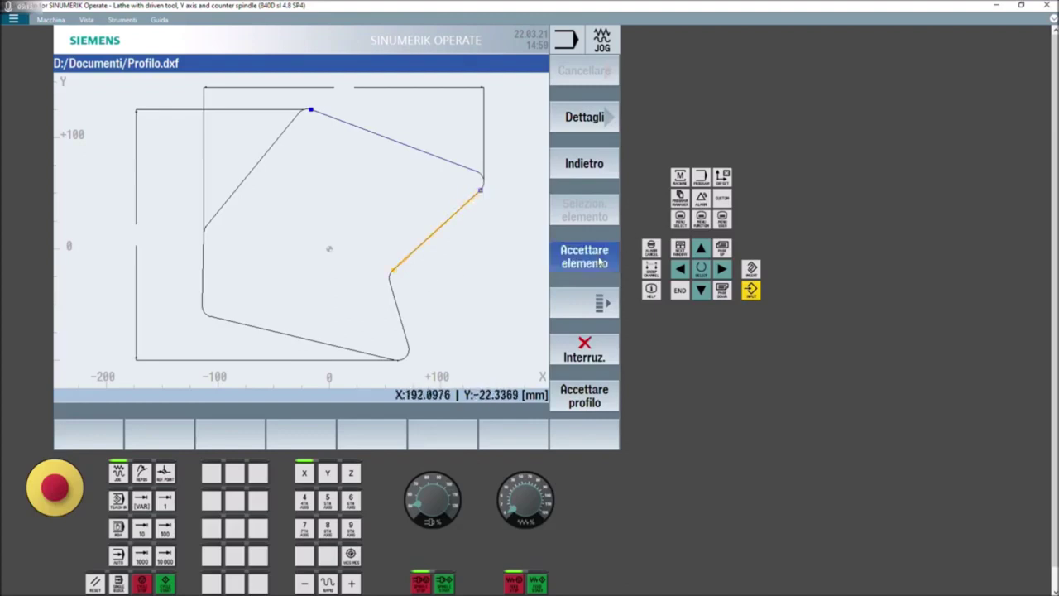
click(600, 261)
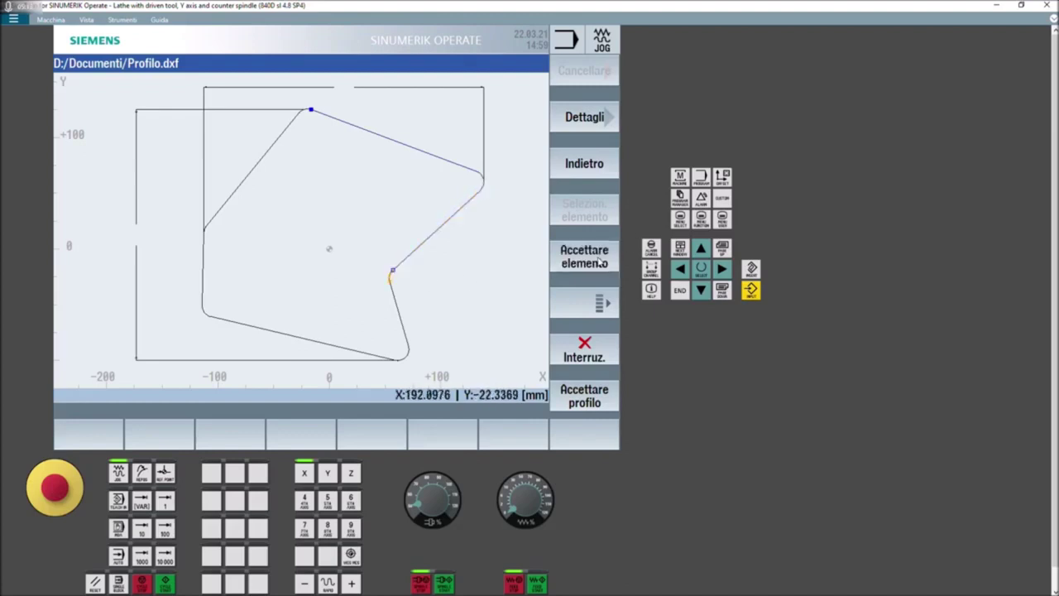
click(600, 262)
click(600, 262)
click(600, 262)
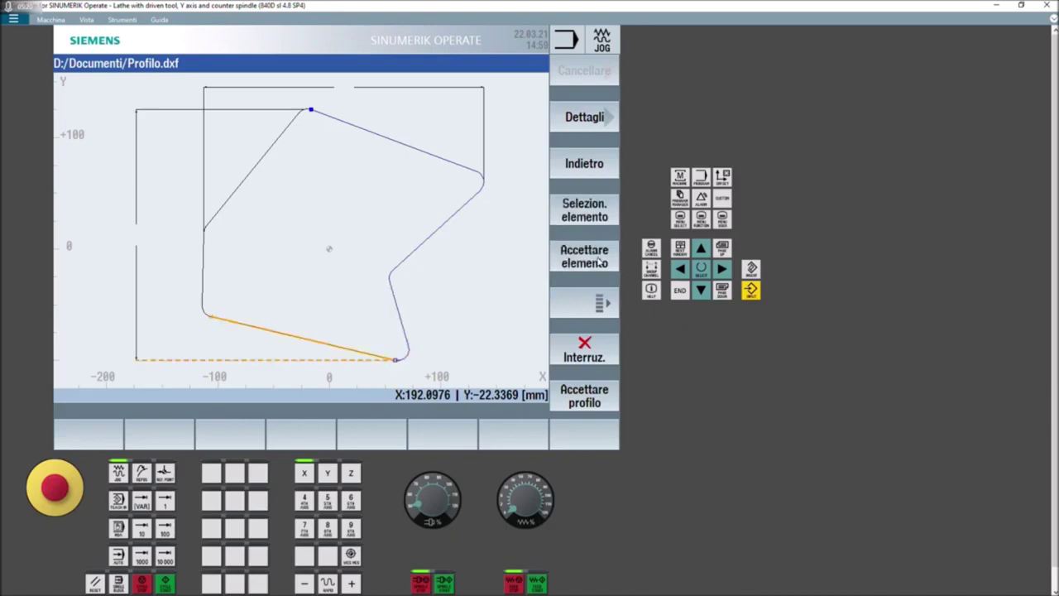
click(599, 262)
click(599, 262)
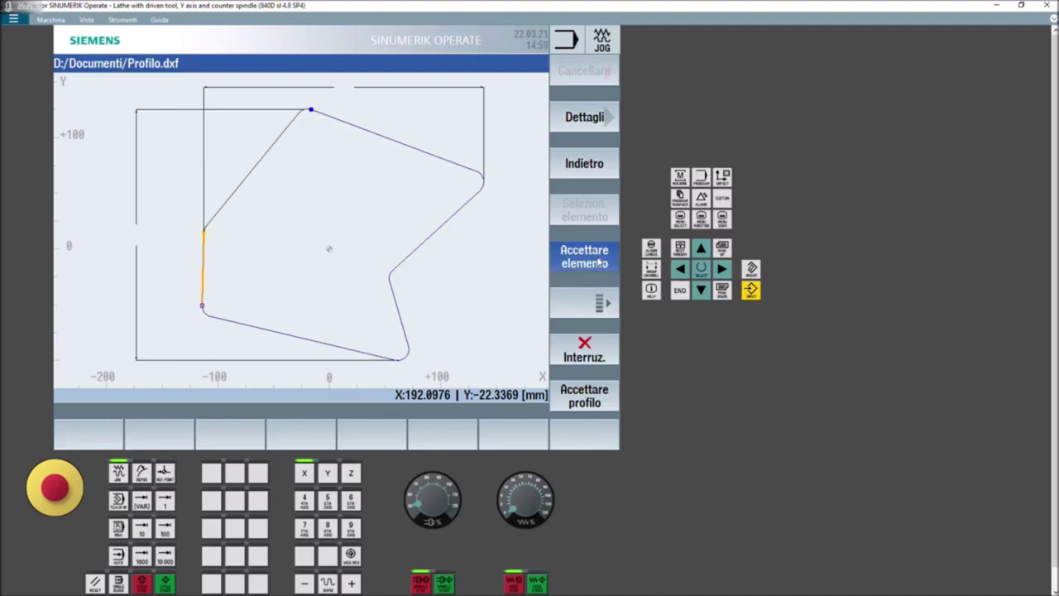
click(599, 262)
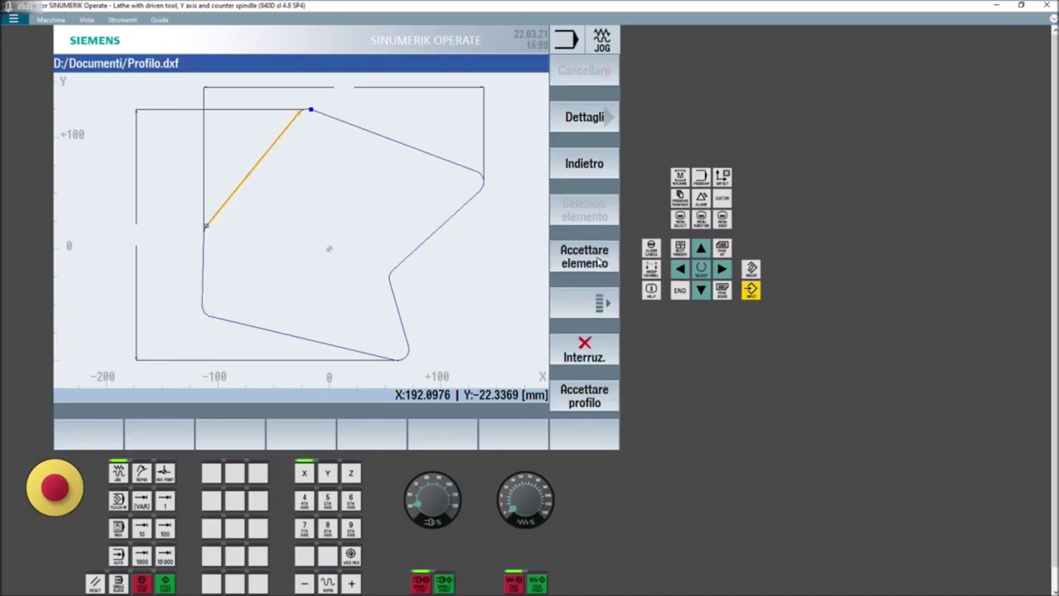
click(599, 261)
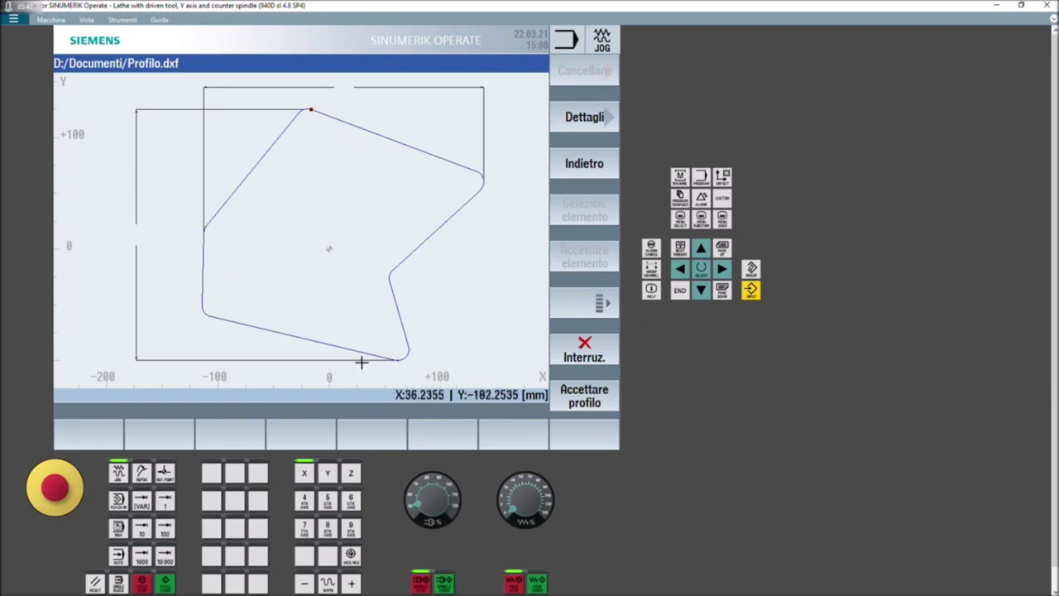
Accept the picked contour, end DXF acquisition, and insert PROFILO into the program.
click(584, 396)
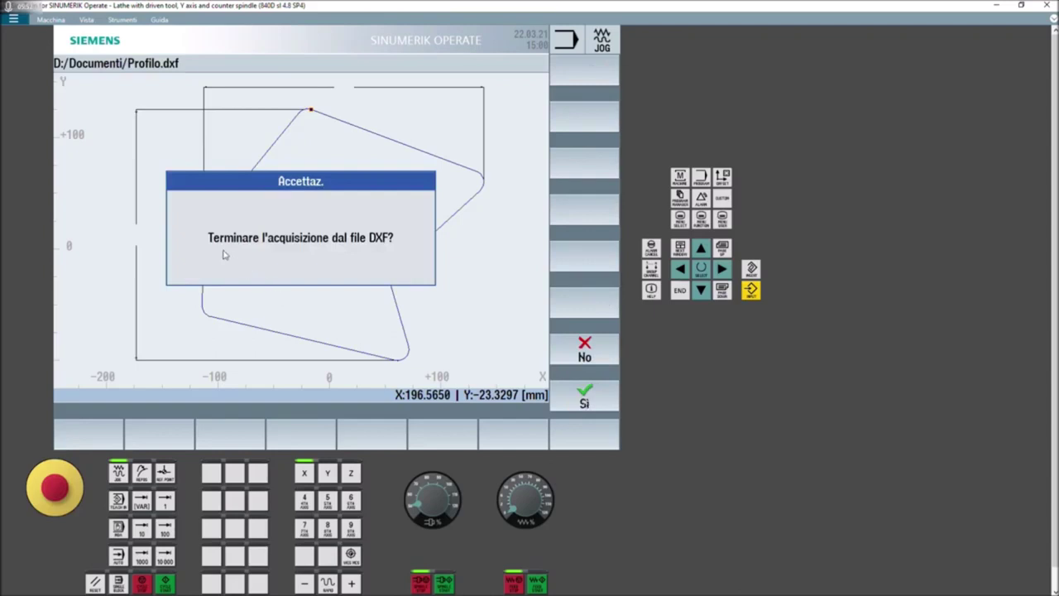
click(574, 392)
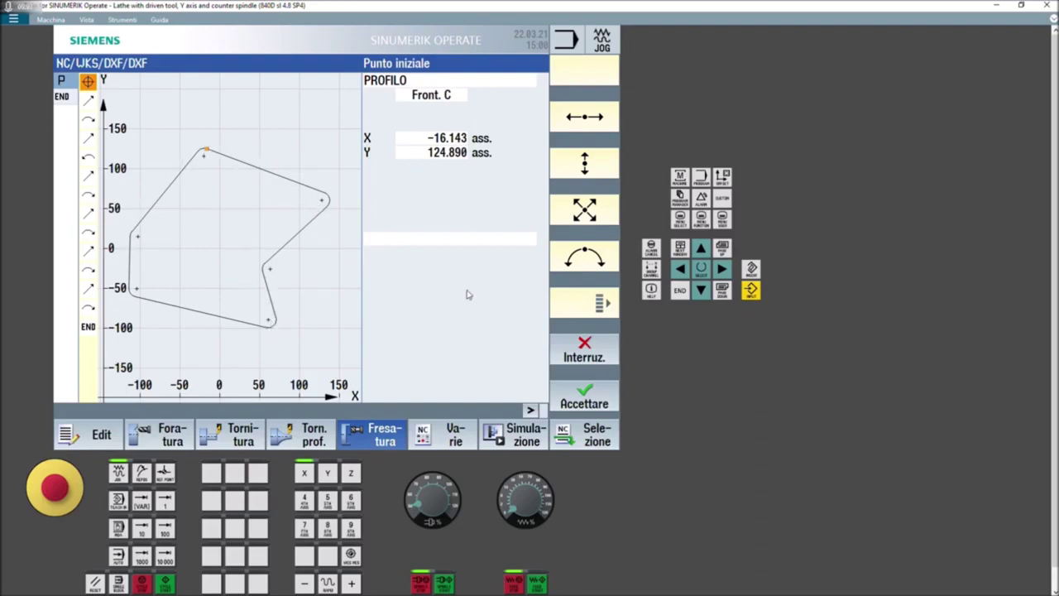
click(577, 400)
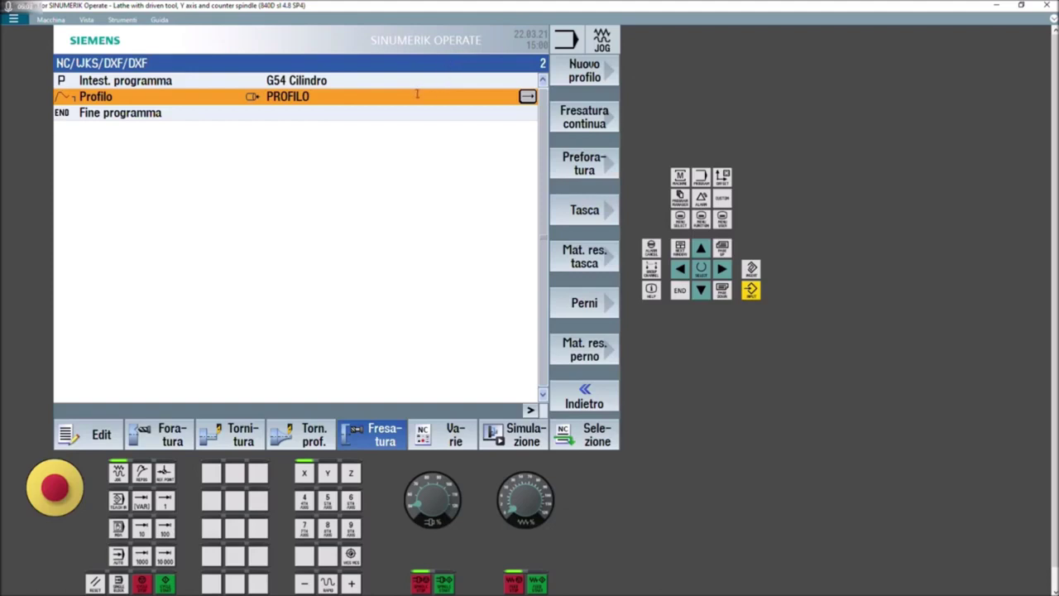
Delete the PROFILO block and begin a new milling contour after the program header.
key(Delete)
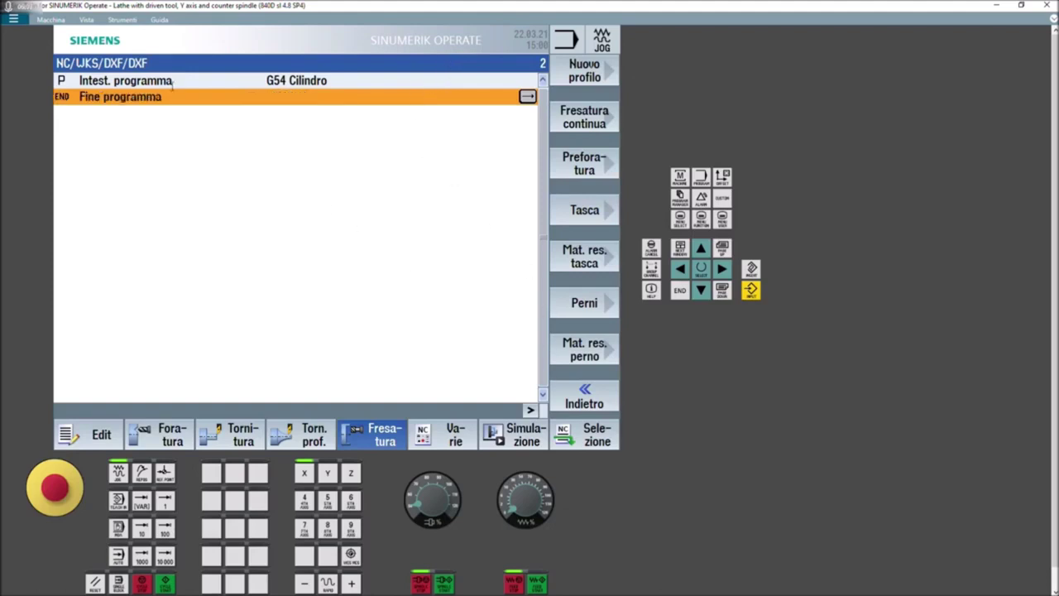
click(176, 81)
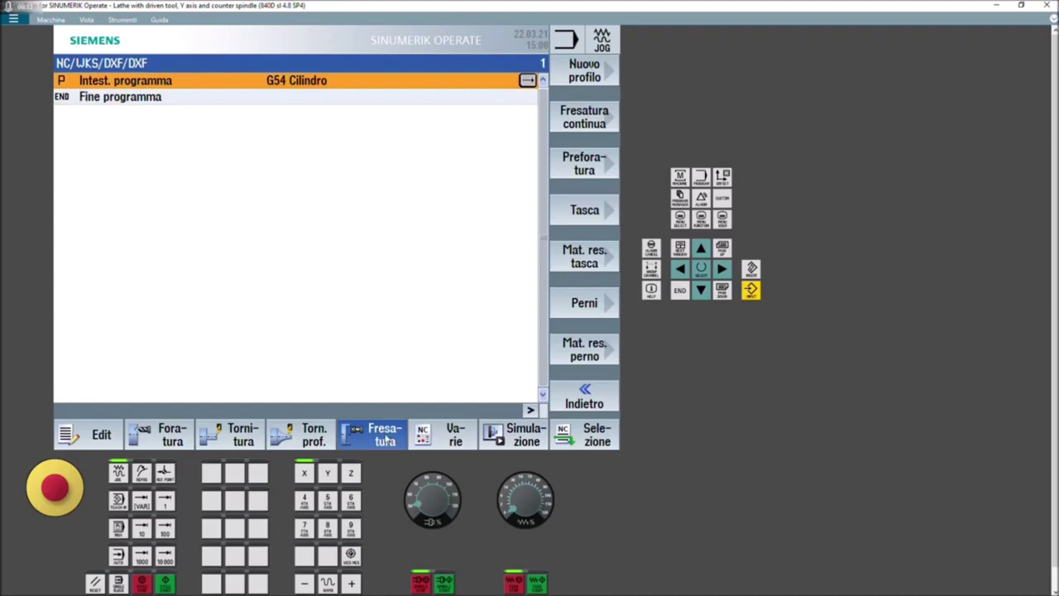
click(387, 439)
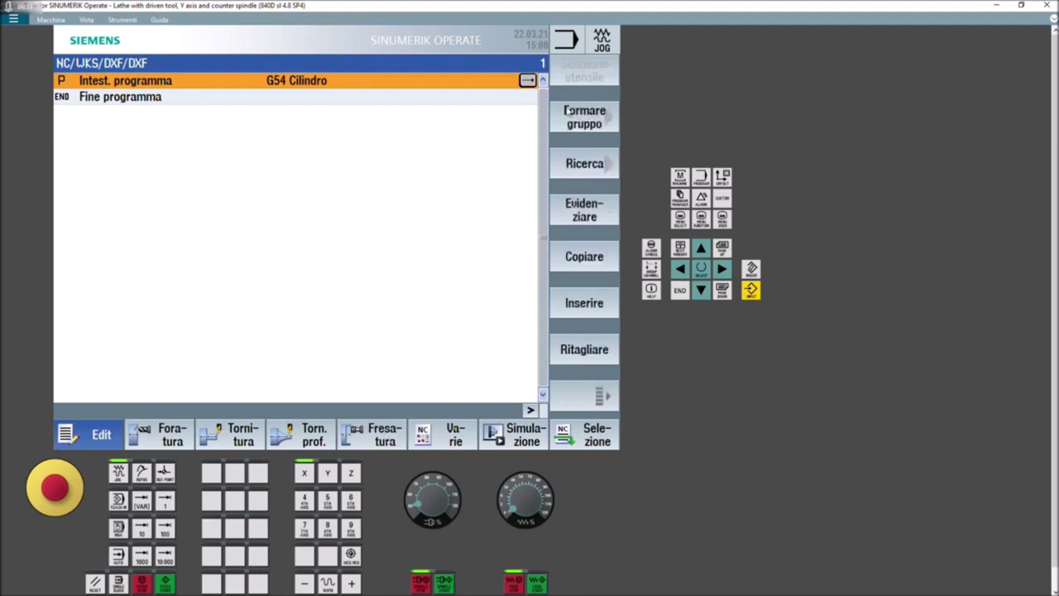
click(602, 399)
click(602, 400)
click(315, 438)
click(377, 437)
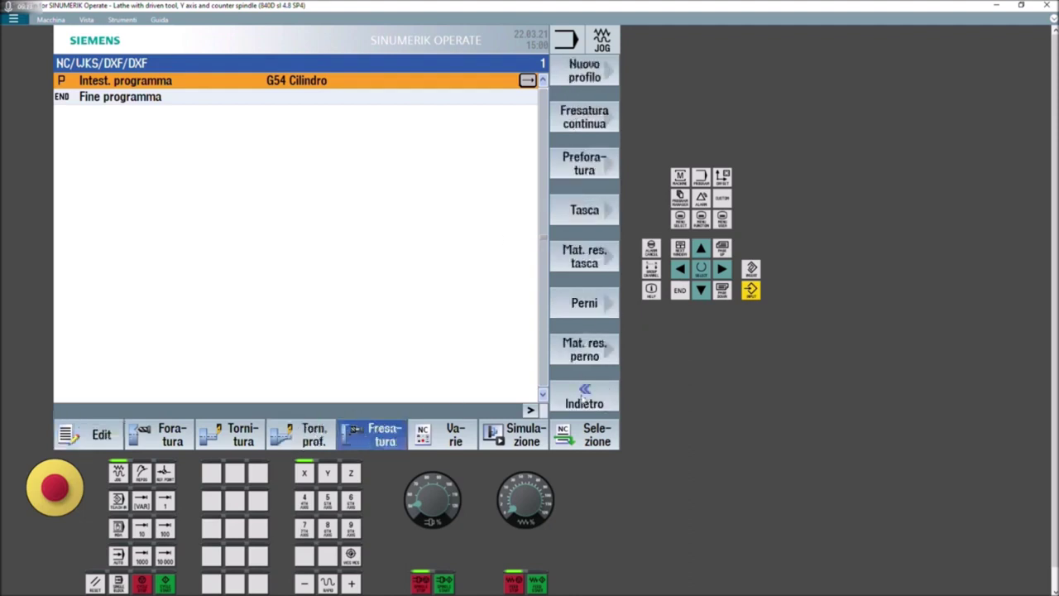
click(579, 79)
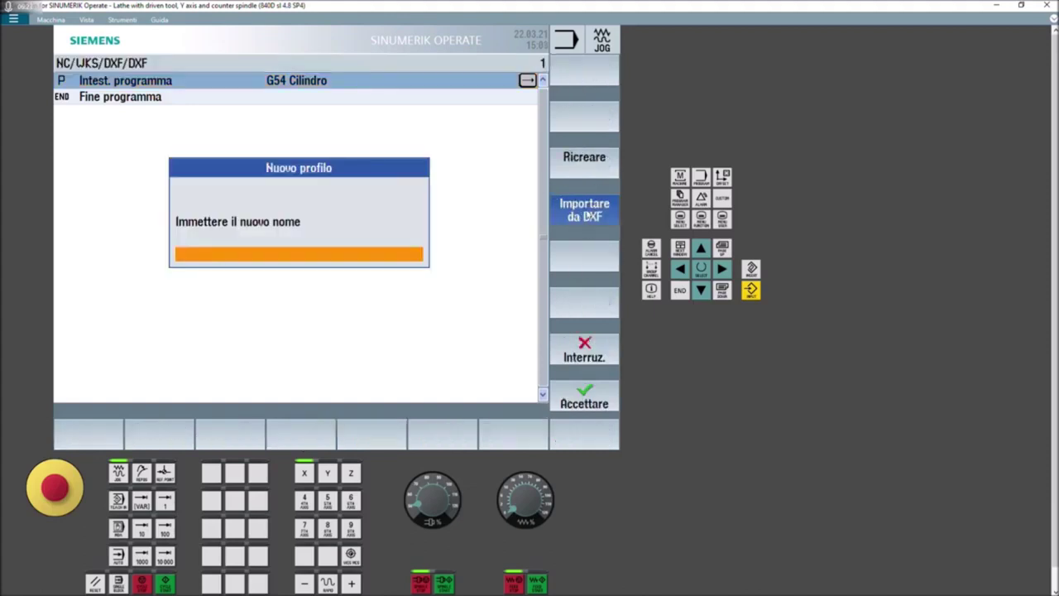
Name the new profile 'profilo' and start importing it from a DXF file.
click(281, 253)
text(profi)
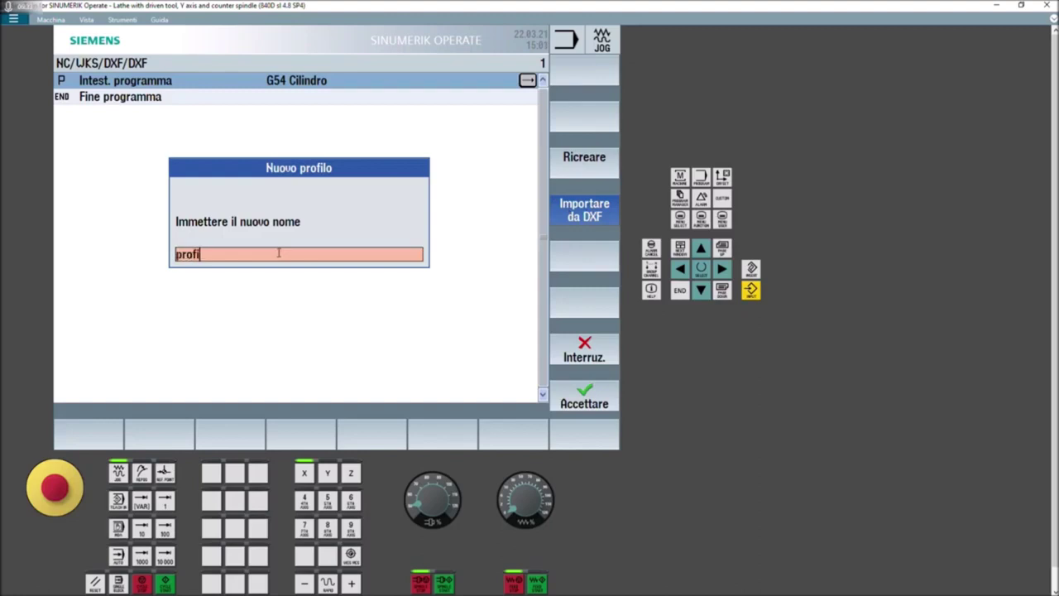
text(lo)
key(Return)
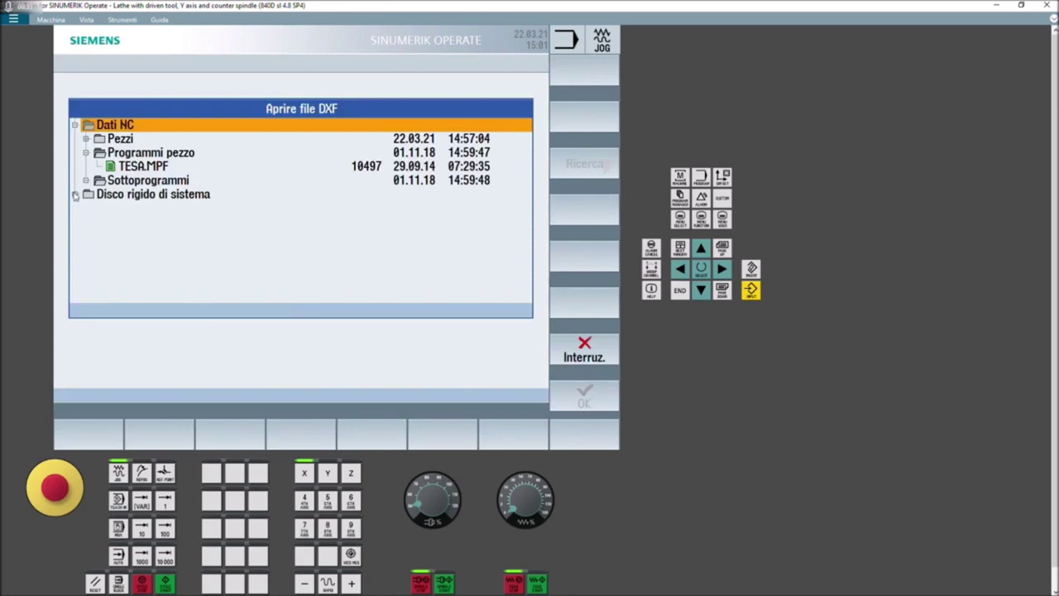
Browse to D:/Documenti and open Profilo.dxf in the DXF viewer.
click(76, 196)
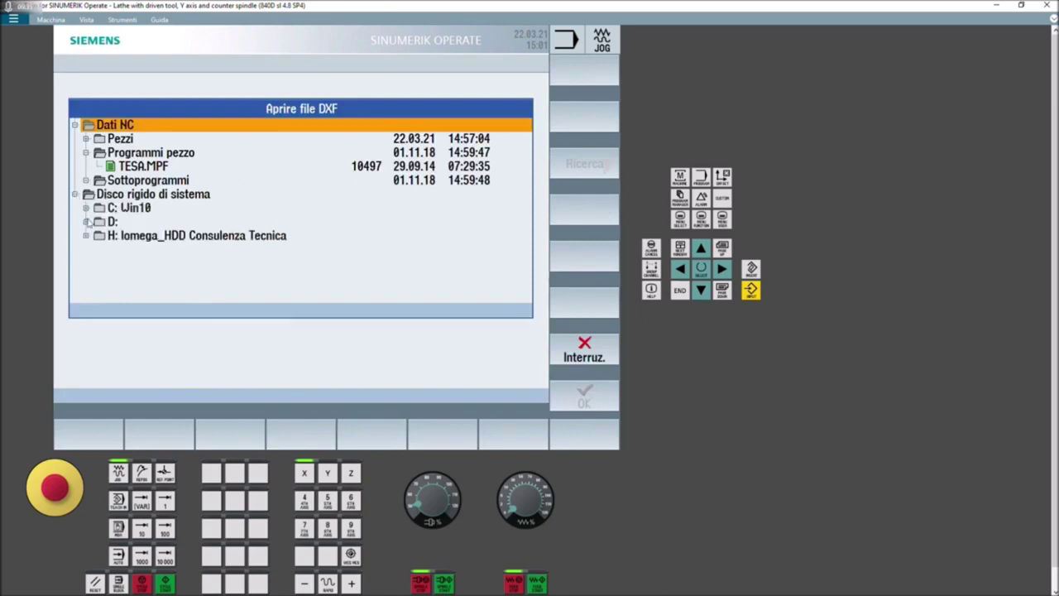
click(86, 222)
scroll(196, 247, down, 1)
scroll(194, 245, down, 1)
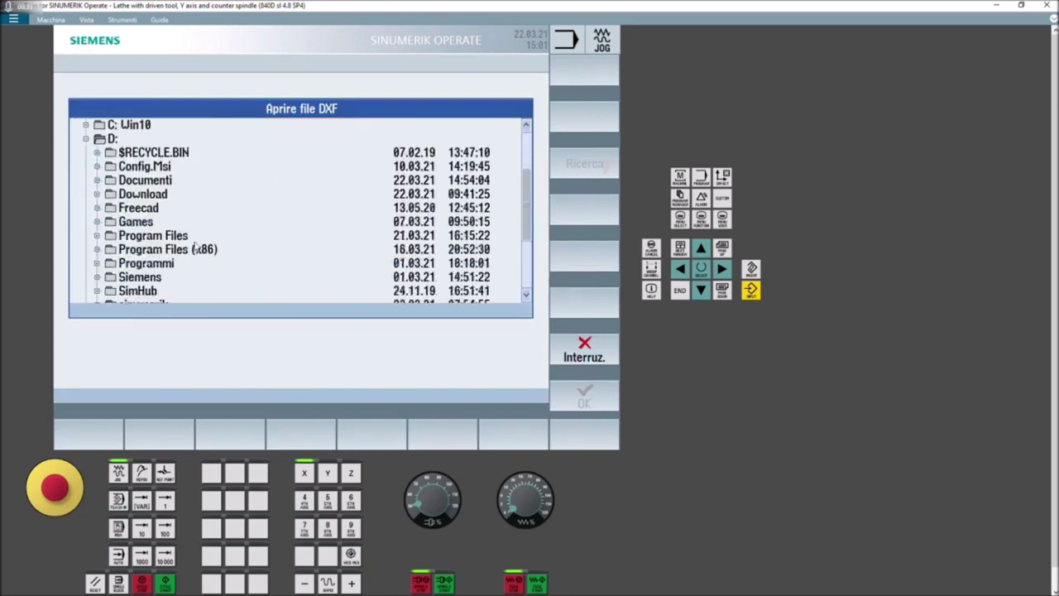
scroll(183, 250, down, 1)
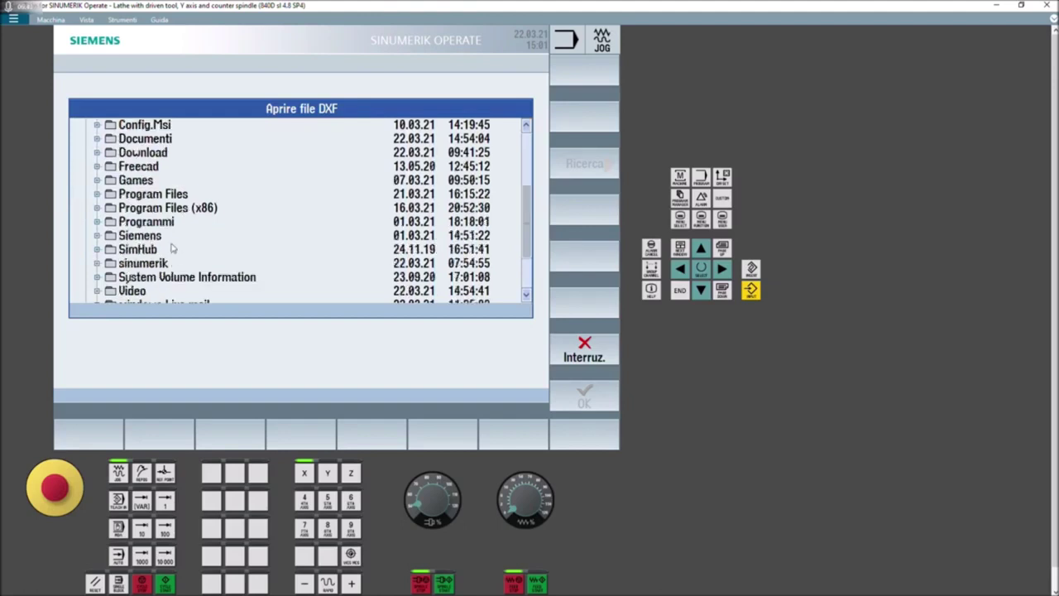
click(135, 139)
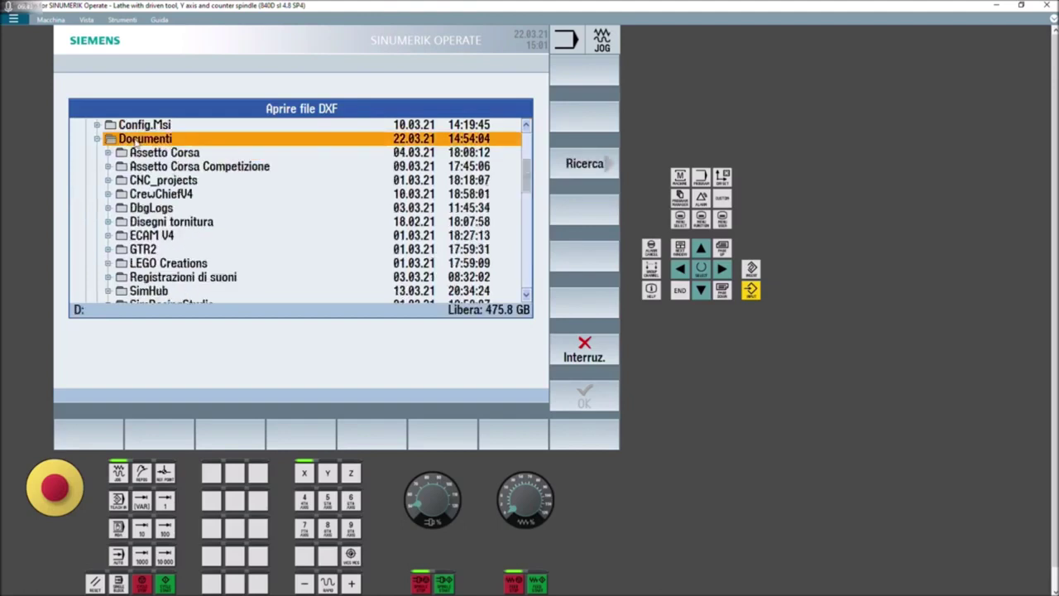
scroll(196, 213, down, 2)
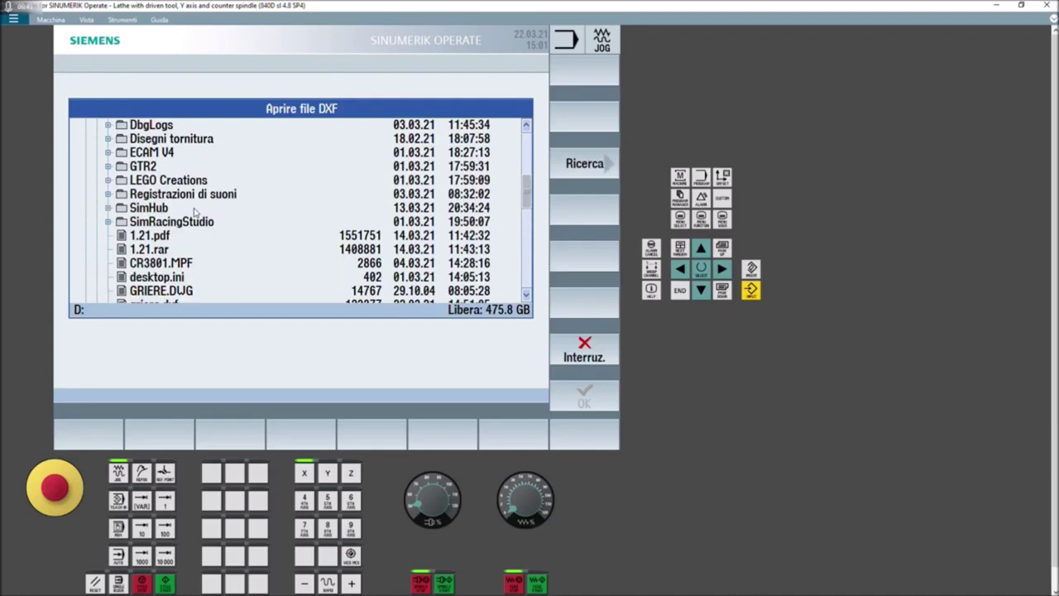
scroll(196, 214, down, 1)
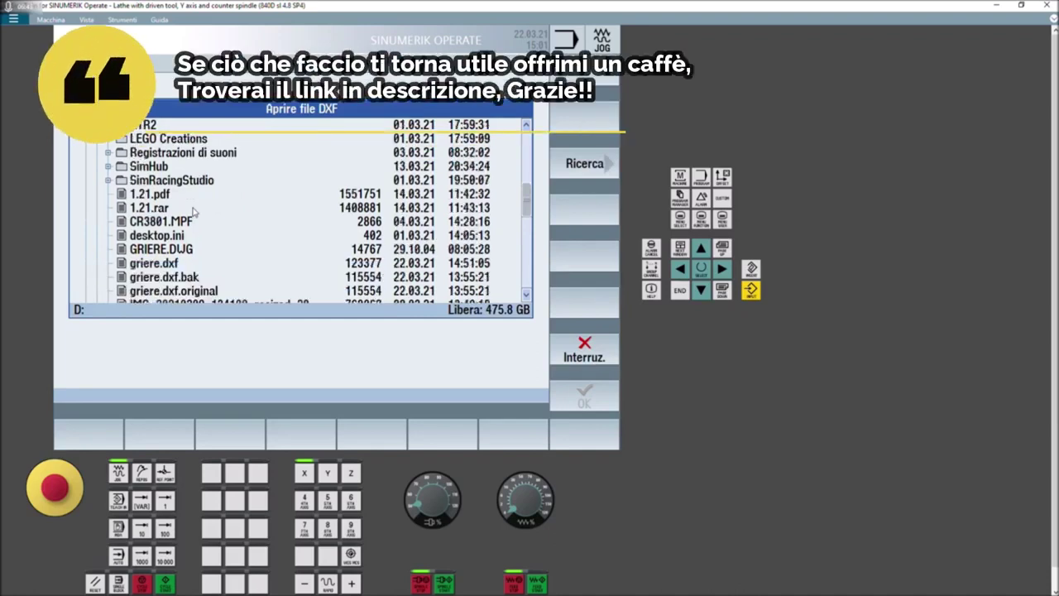
scroll(195, 213, down, 1)
scroll(189, 213, down, 1)
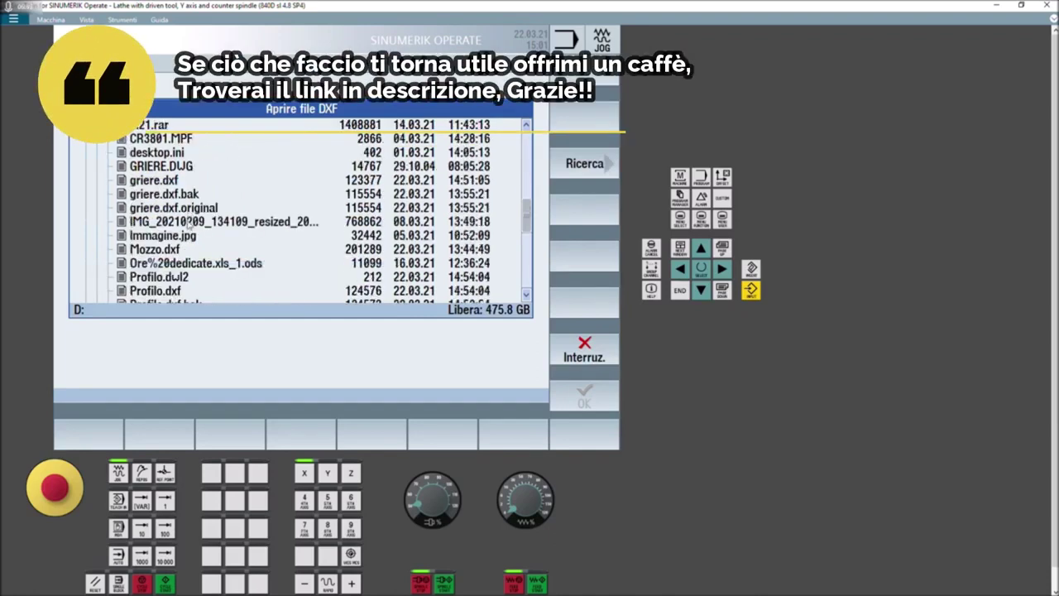
scroll(175, 235, down, 1)
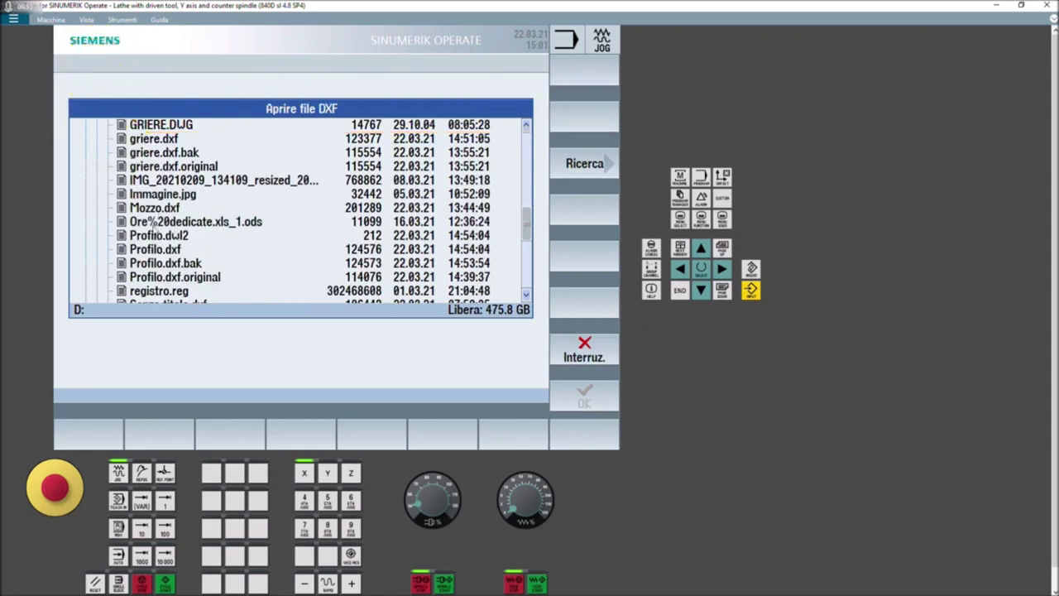
scroll(154, 232, down, 1)
click(146, 209)
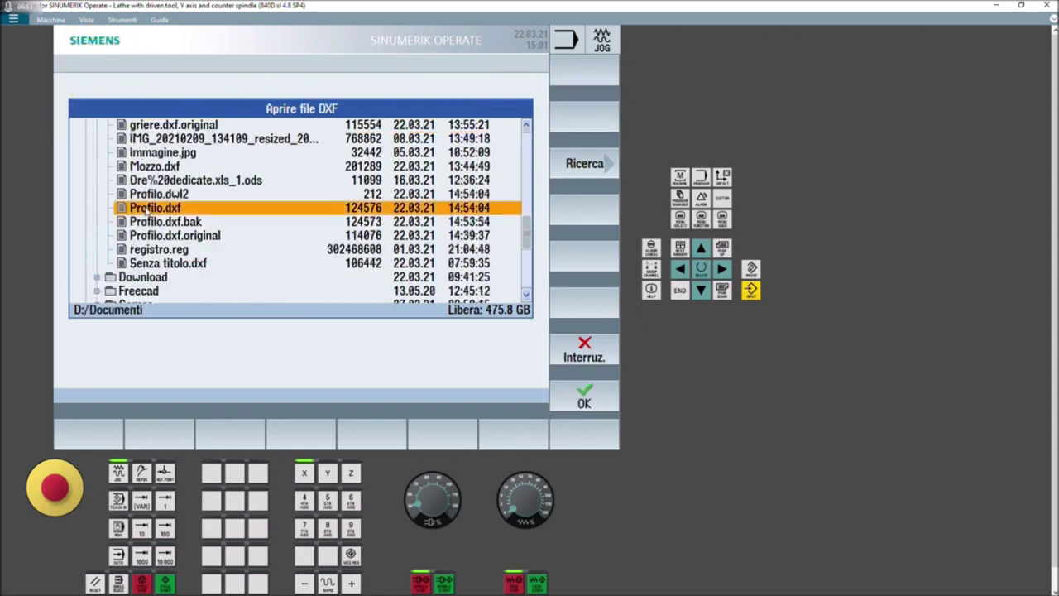
click(574, 400)
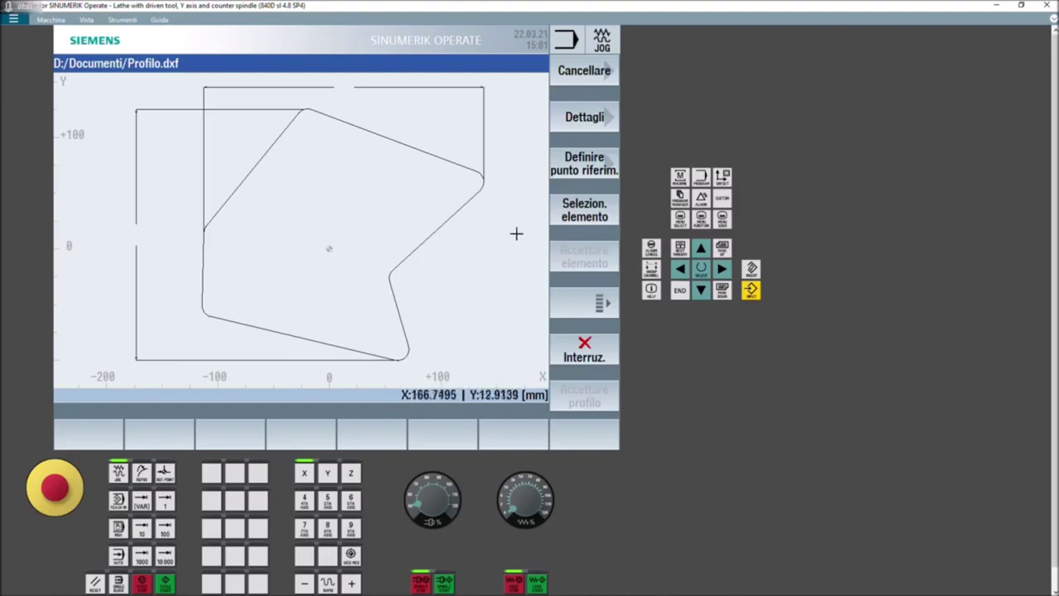
Set the Profilo.dxf reference point at the drawing origin and begin selecting contour elements.
click(582, 169)
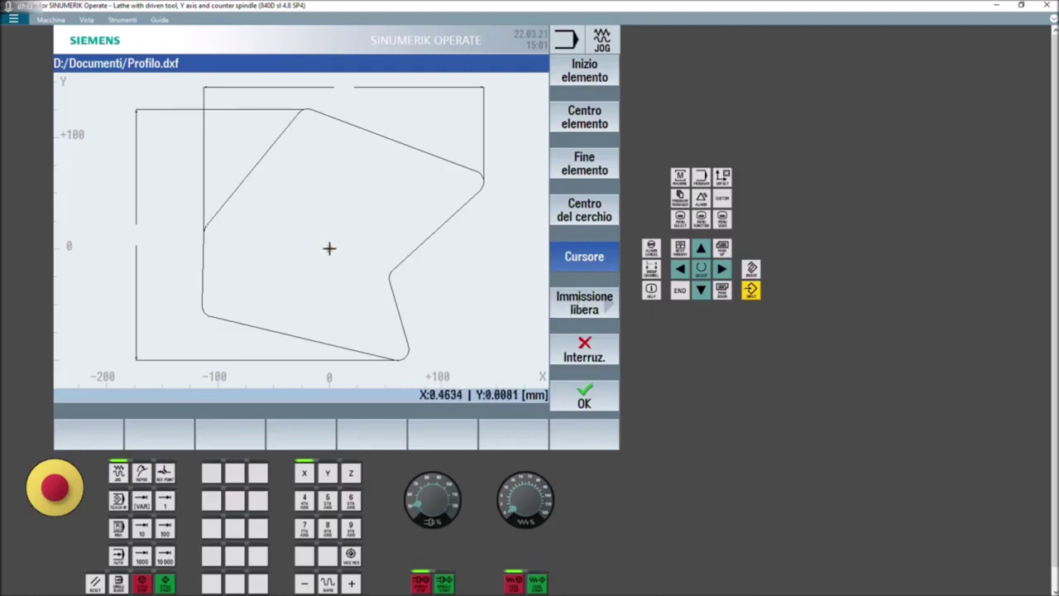
click(329, 248)
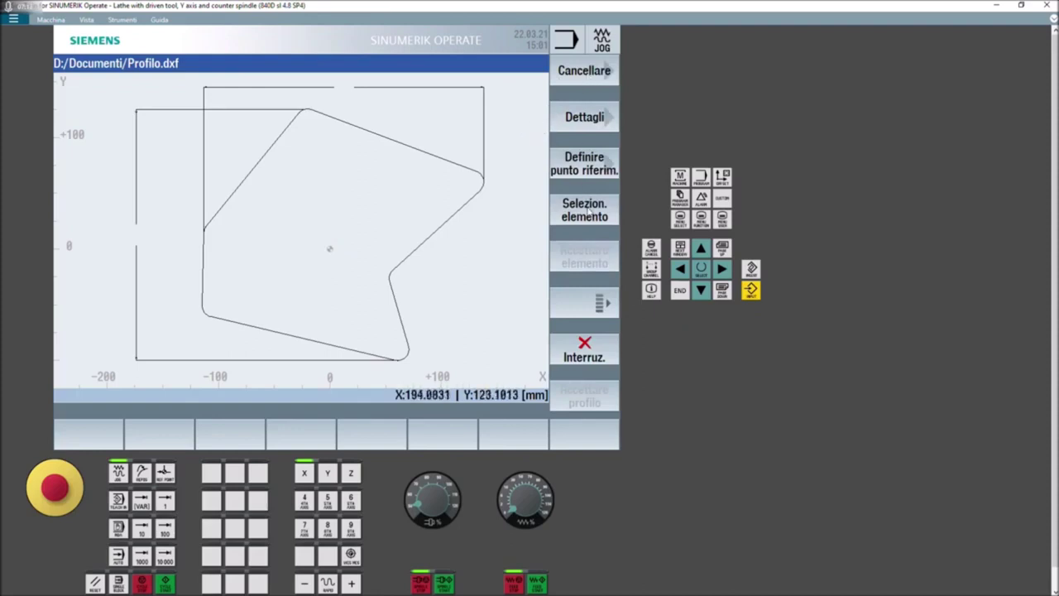
click(585, 210)
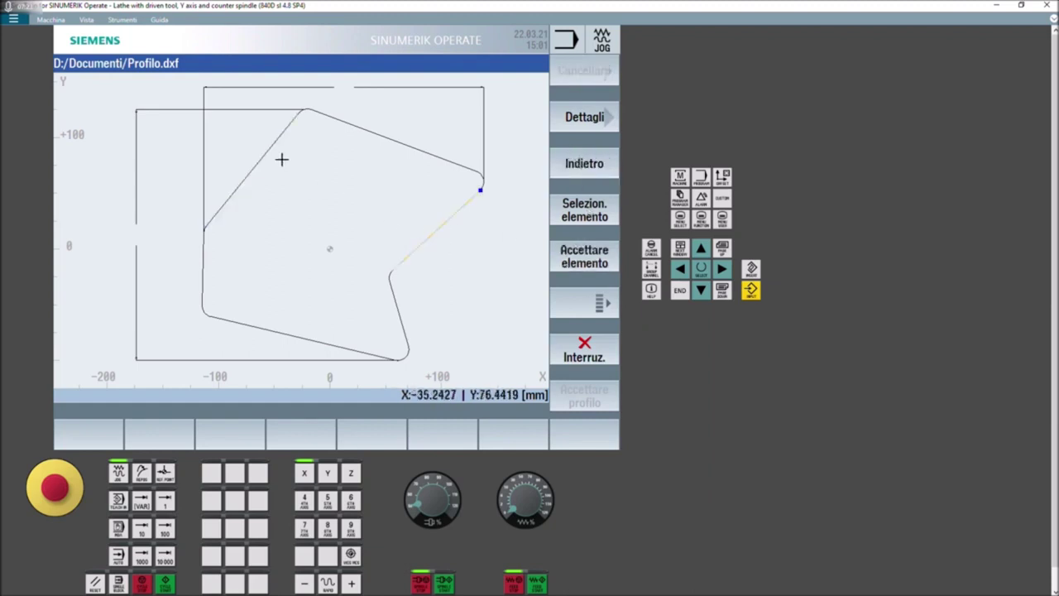
Pick the left diagonal and set its start point as the contour start.
click(237, 116)
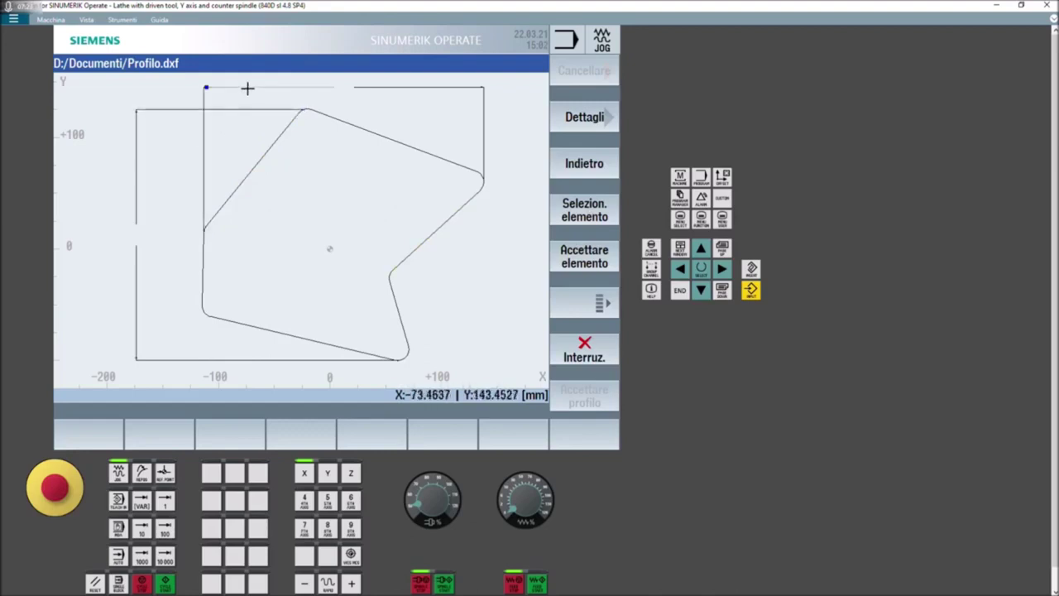
click(454, 157)
click(250, 168)
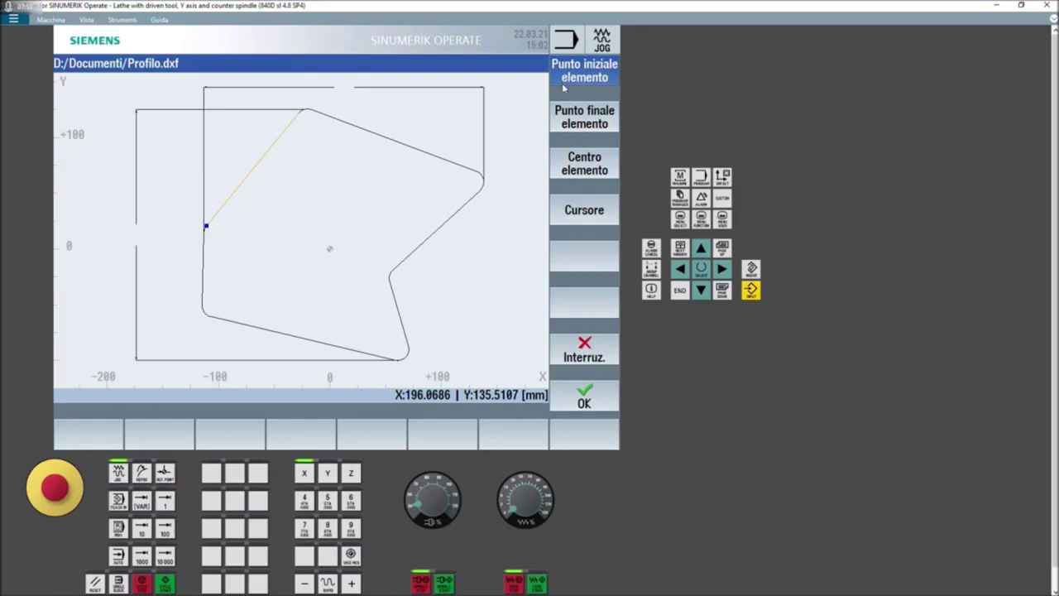
click(567, 120)
click(575, 164)
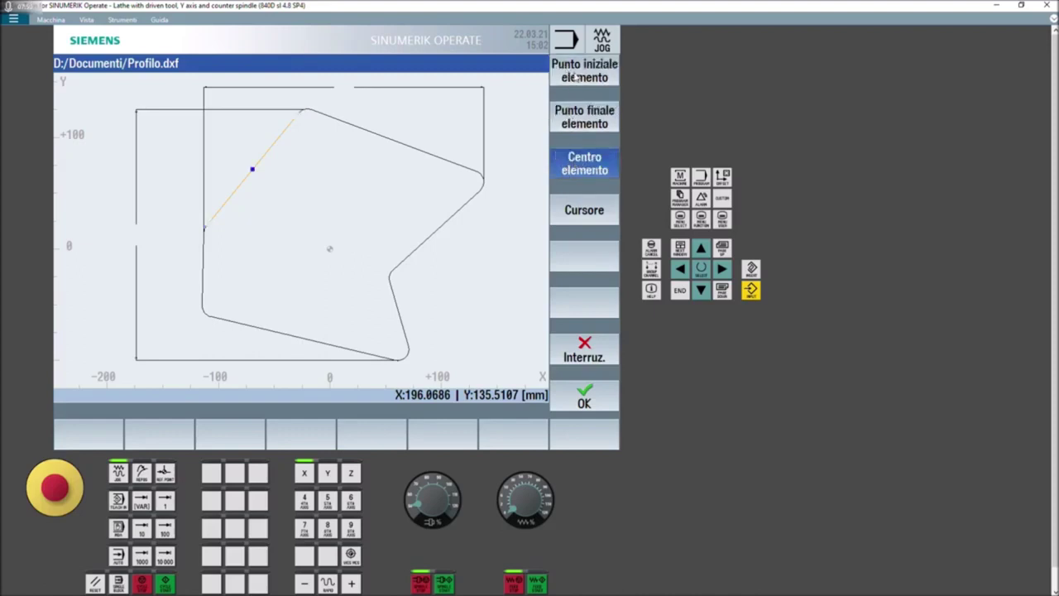
click(574, 76)
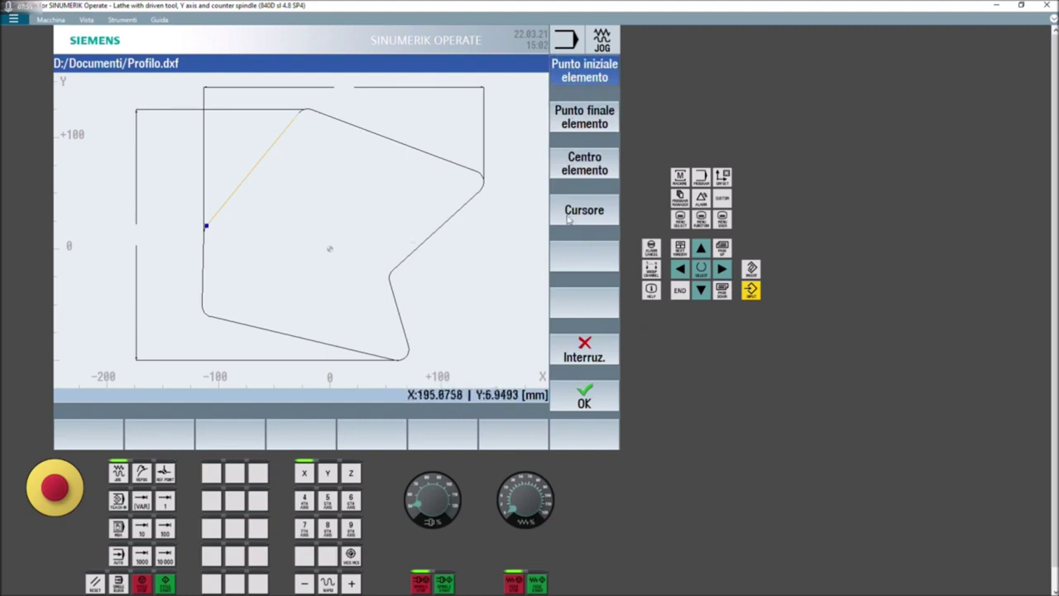
click(594, 399)
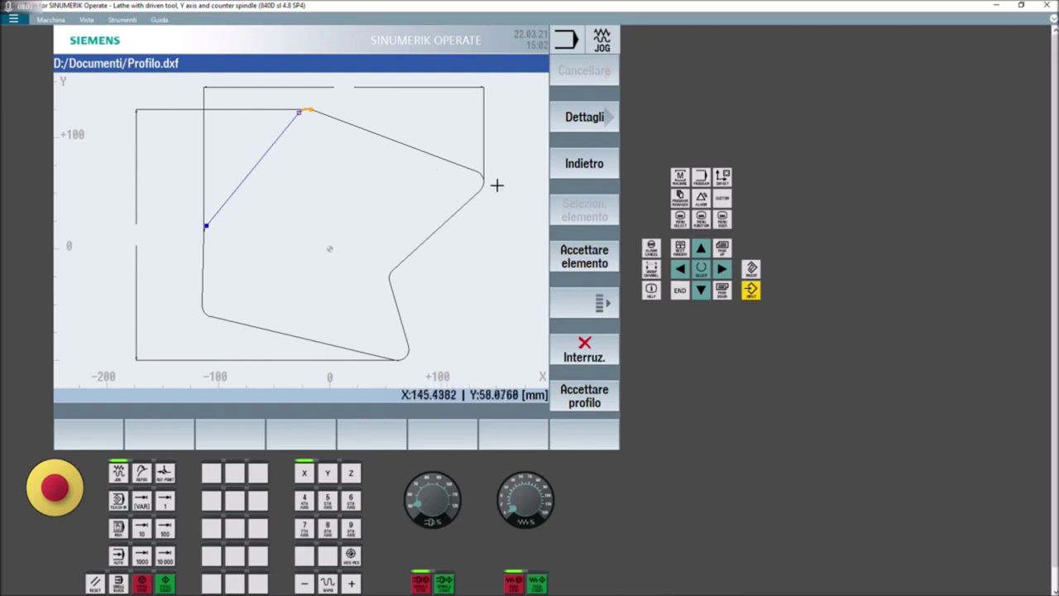
Accept the remaining lines and arcs around the outline back to the start point.
click(573, 262)
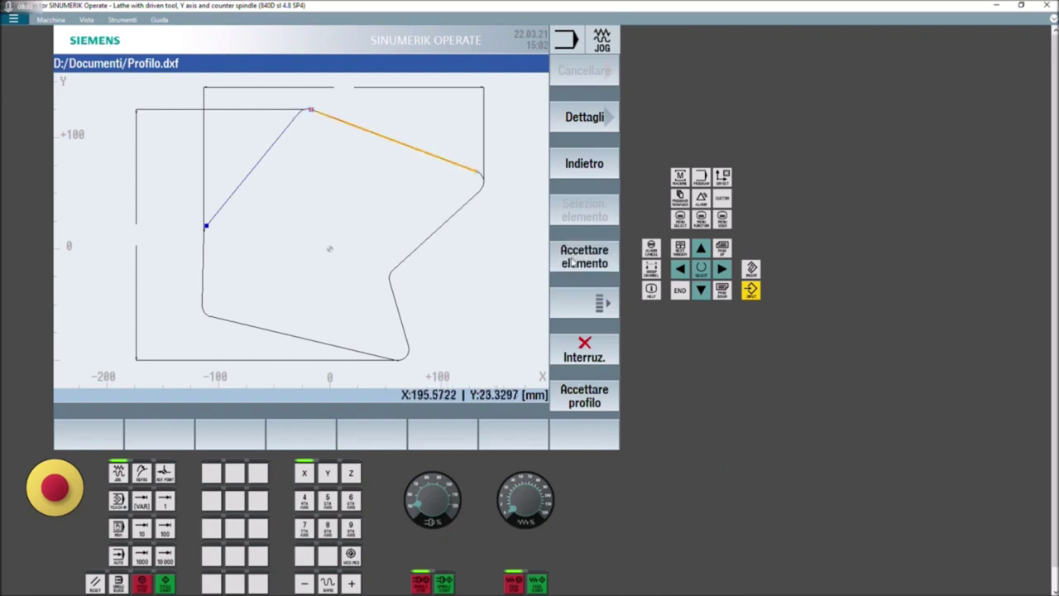
click(573, 261)
click(572, 261)
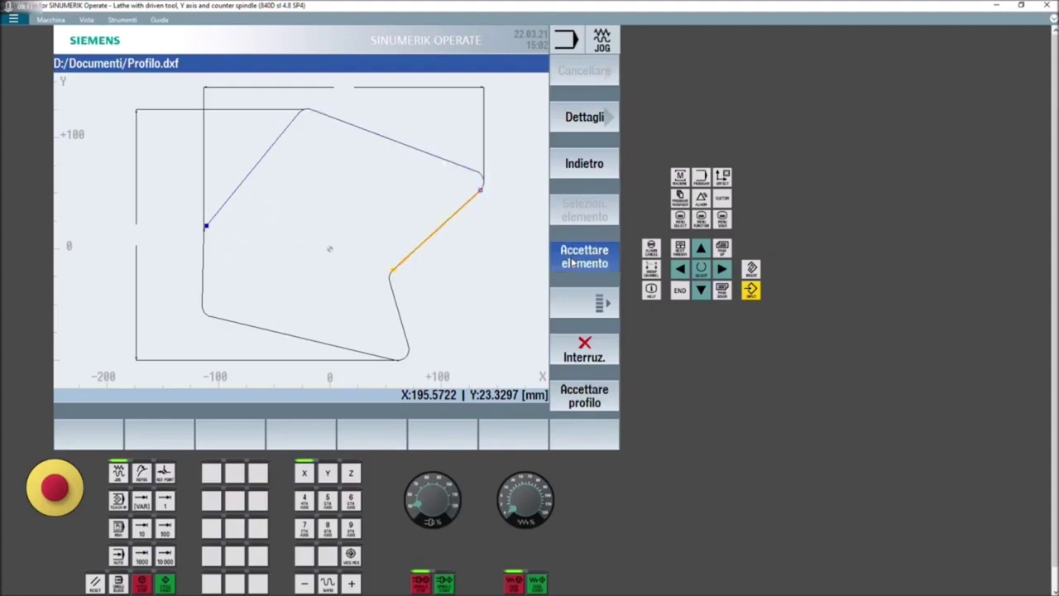
click(573, 261)
click(572, 262)
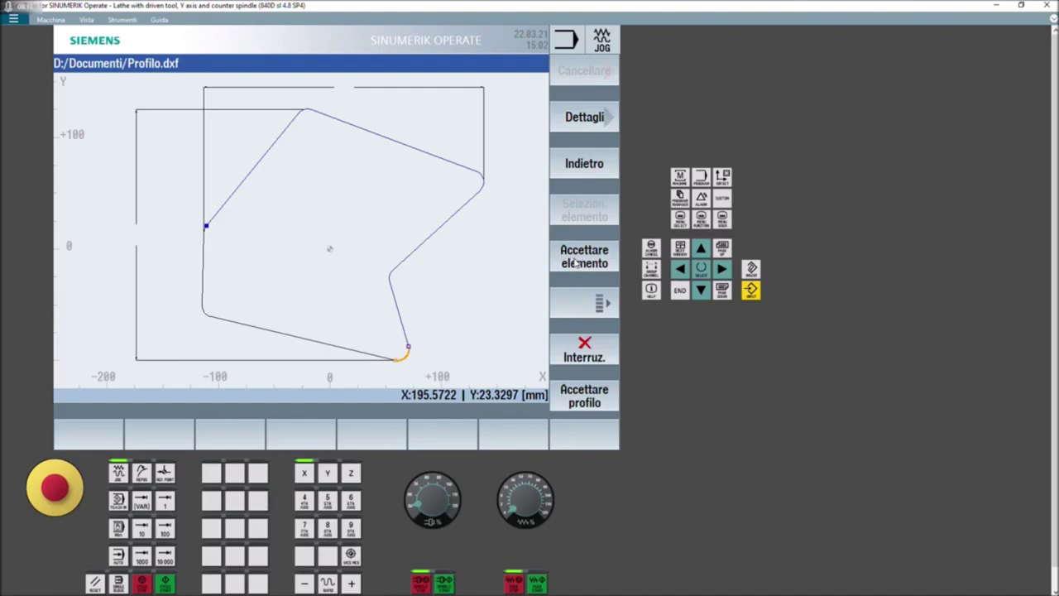
click(575, 262)
click(576, 262)
click(576, 261)
click(575, 262)
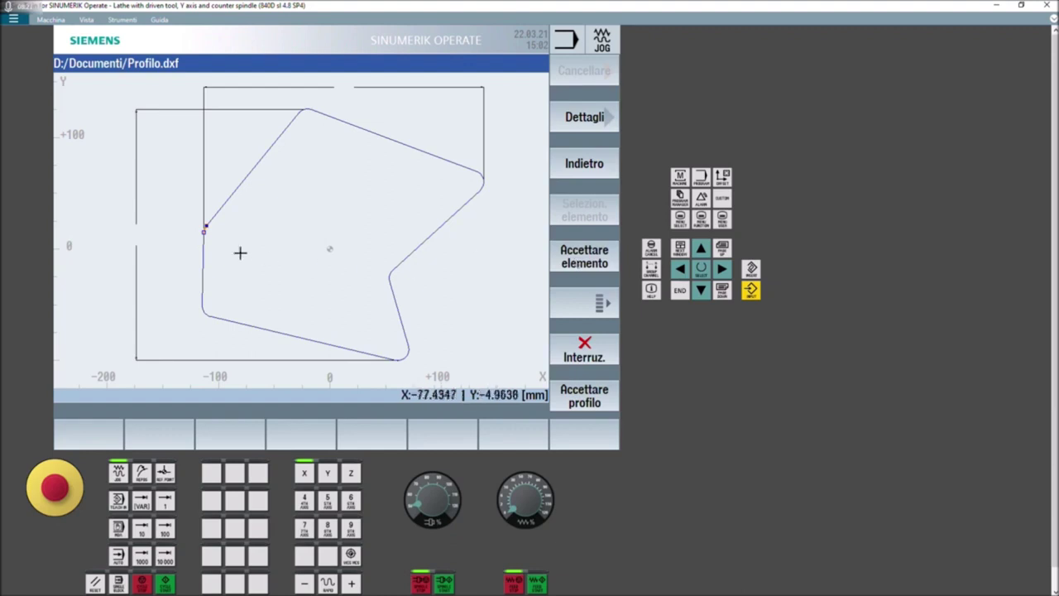
End the DXF import and discard the imported profile changes.
click(584, 397)
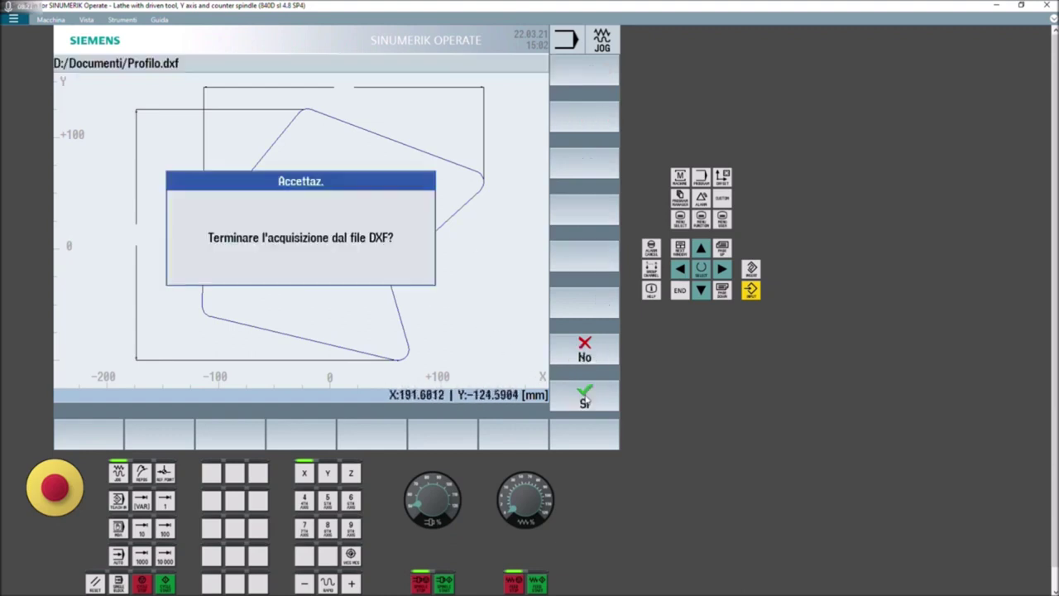
click(584, 401)
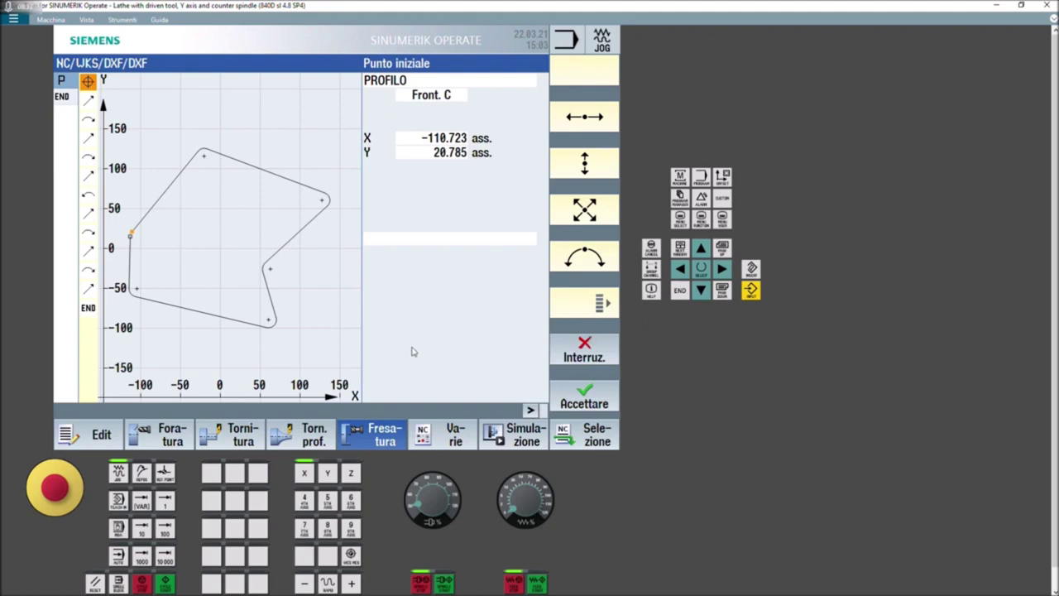
click(584, 356)
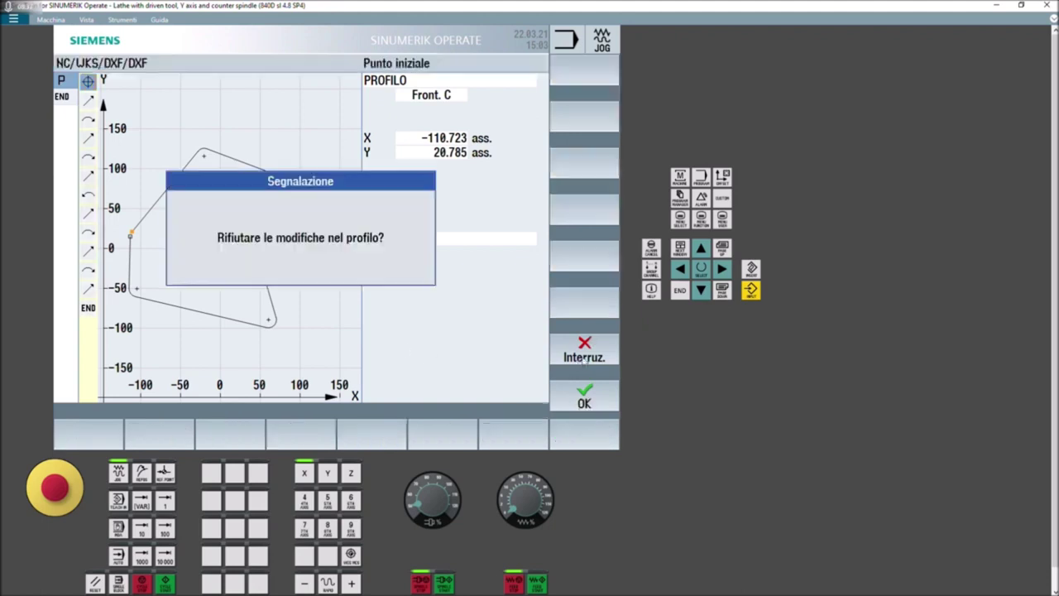
click(591, 401)
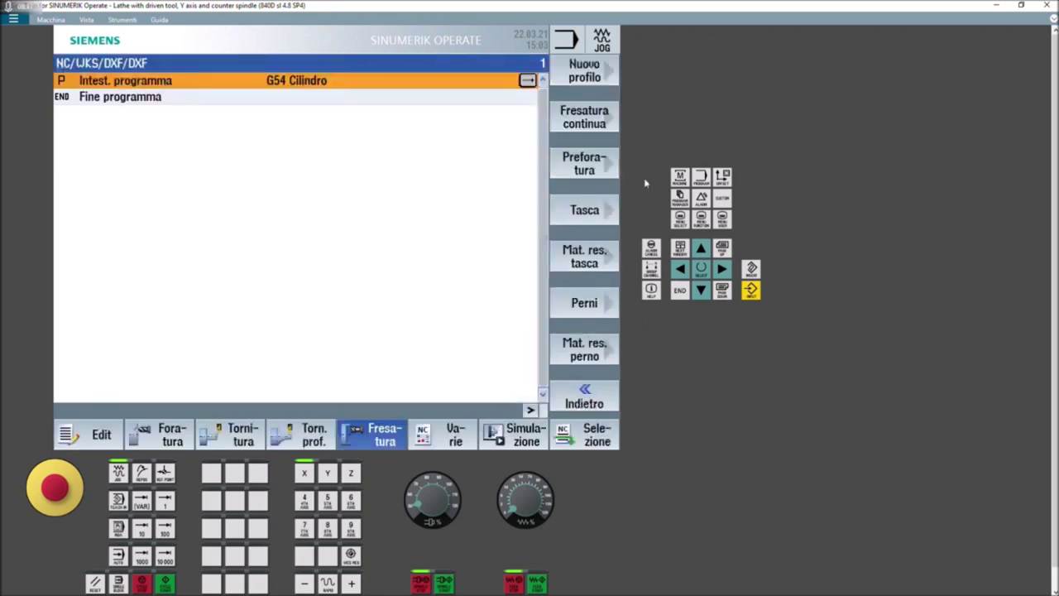
click(577, 68)
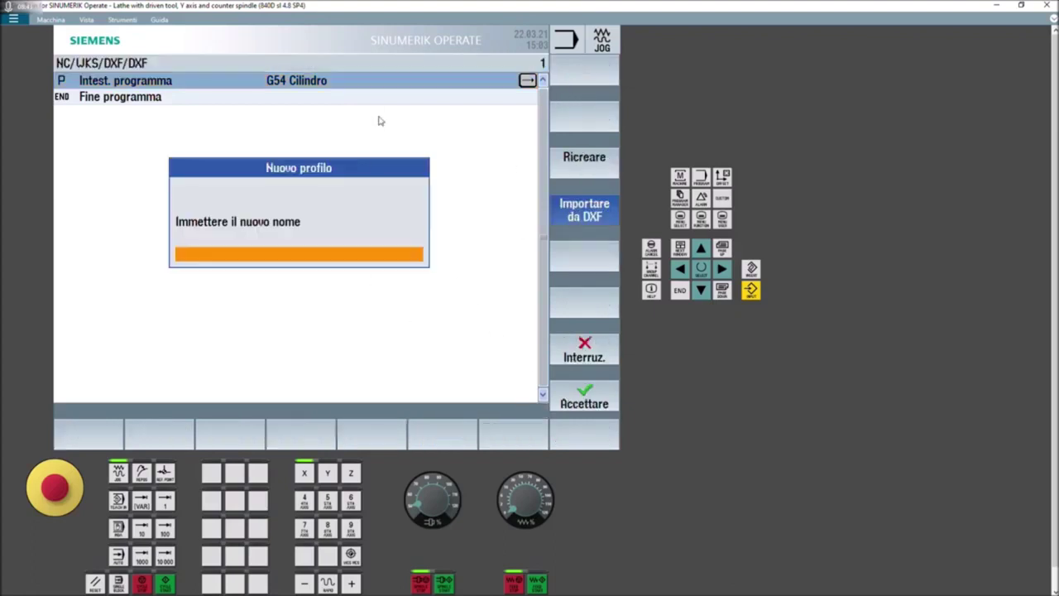
Name the new profile 'profilo' and open Profilo.dxf from D:/Documenti for import.
text(profil)
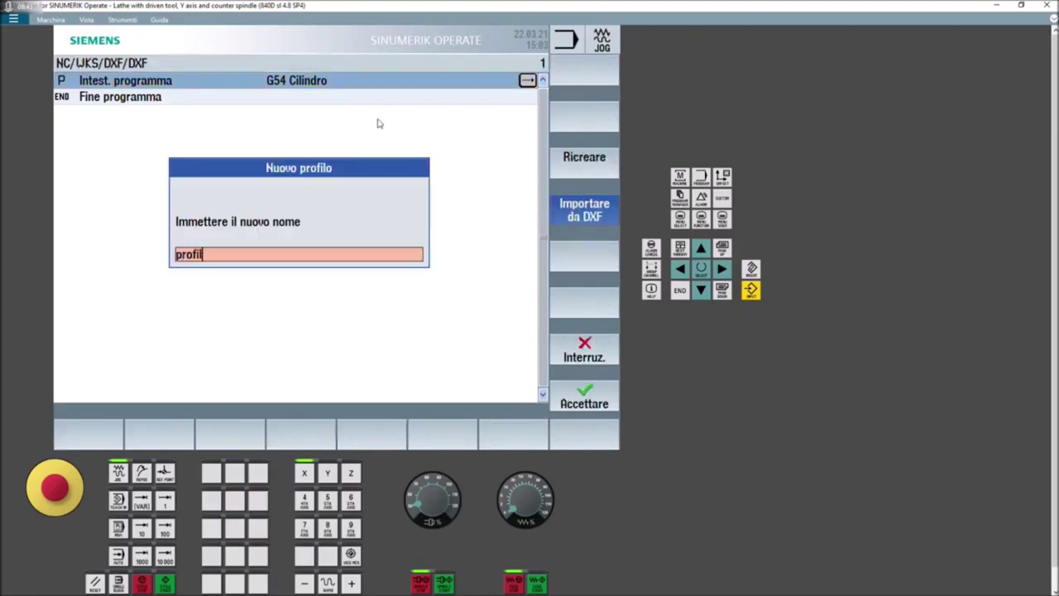
text(o)
key(Return)
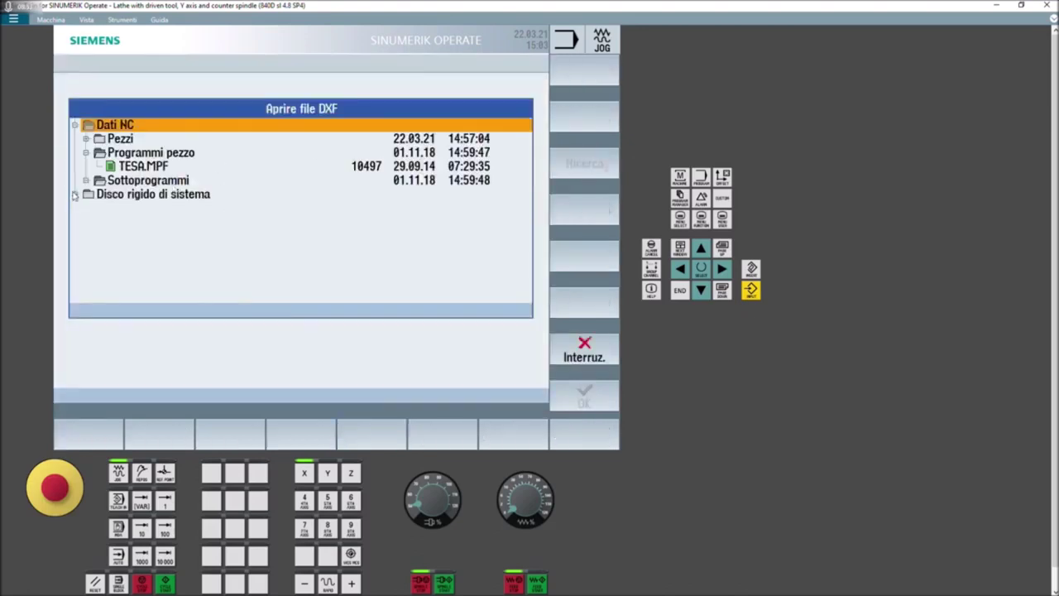
click(74, 193)
click(86, 222)
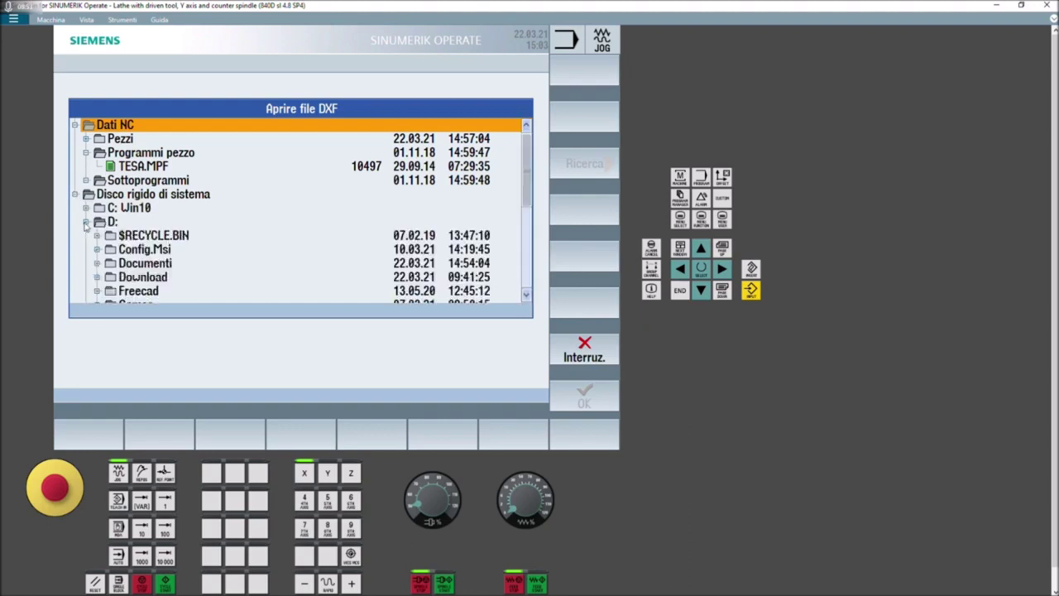
scroll(144, 258, down, 1)
scroll(152, 280, down, 1)
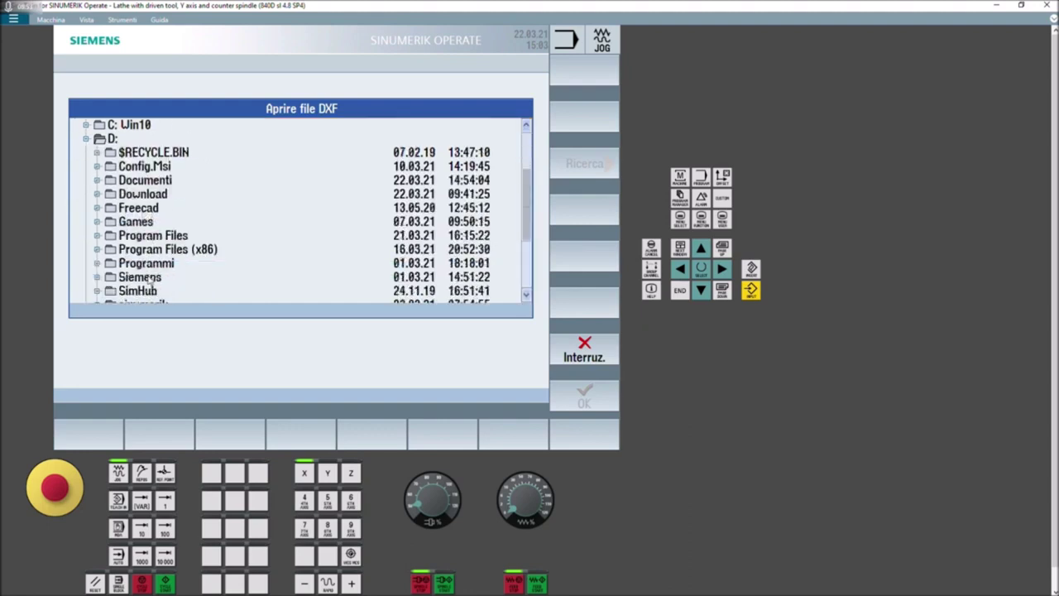
click(141, 184)
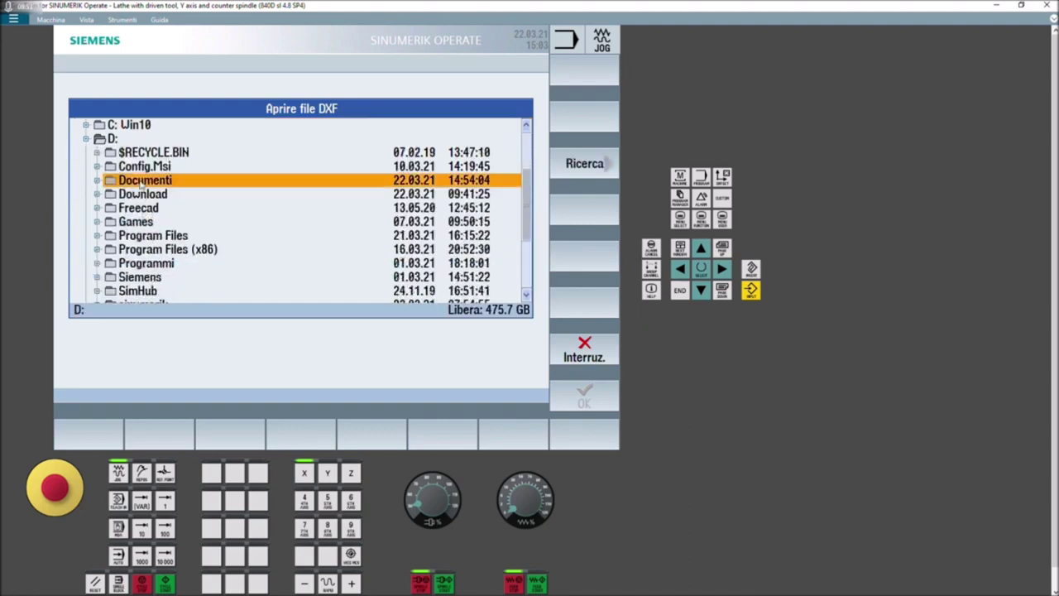
double_click(141, 184)
scroll(203, 211, down, 3)
scroll(203, 211, down, 2)
scroll(202, 211, down, 1)
scroll(200, 213, down, 1)
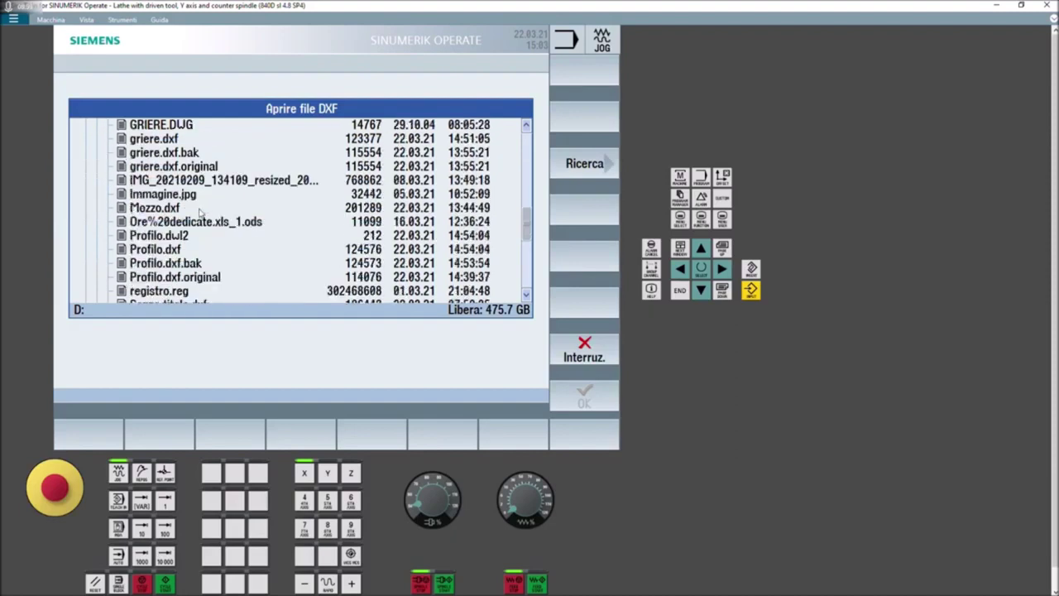
double_click(168, 250)
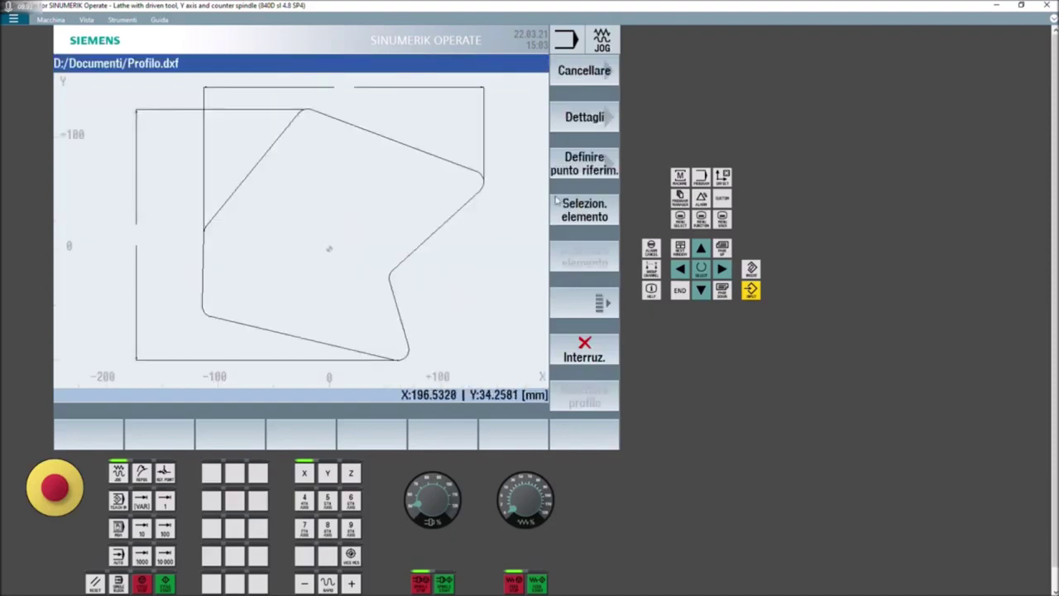
Set the drawing reference point and confirm the first line as the contour start.
click(577, 169)
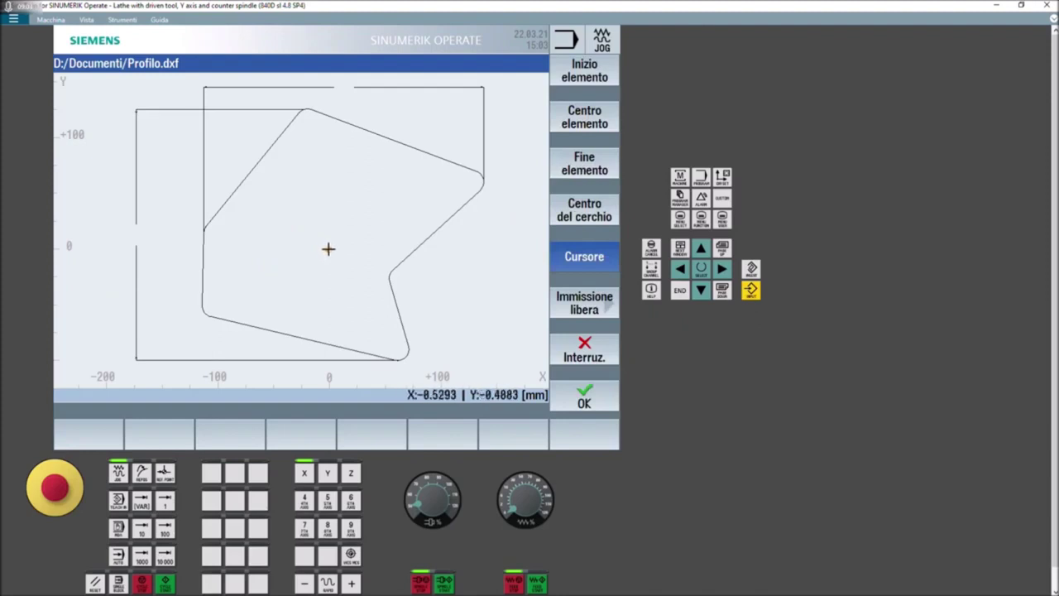
click(582, 261)
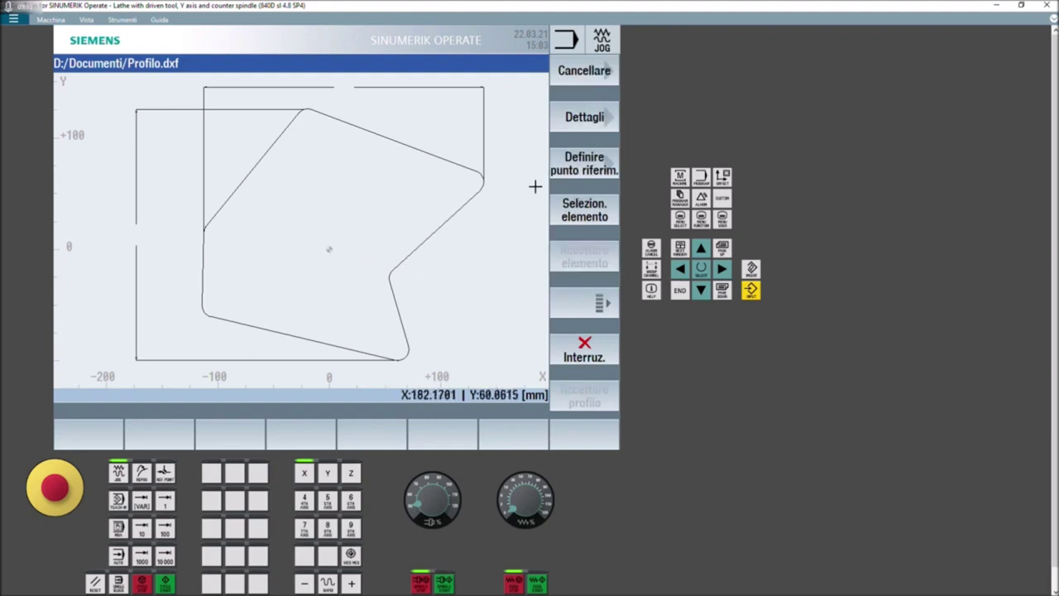
click(590, 217)
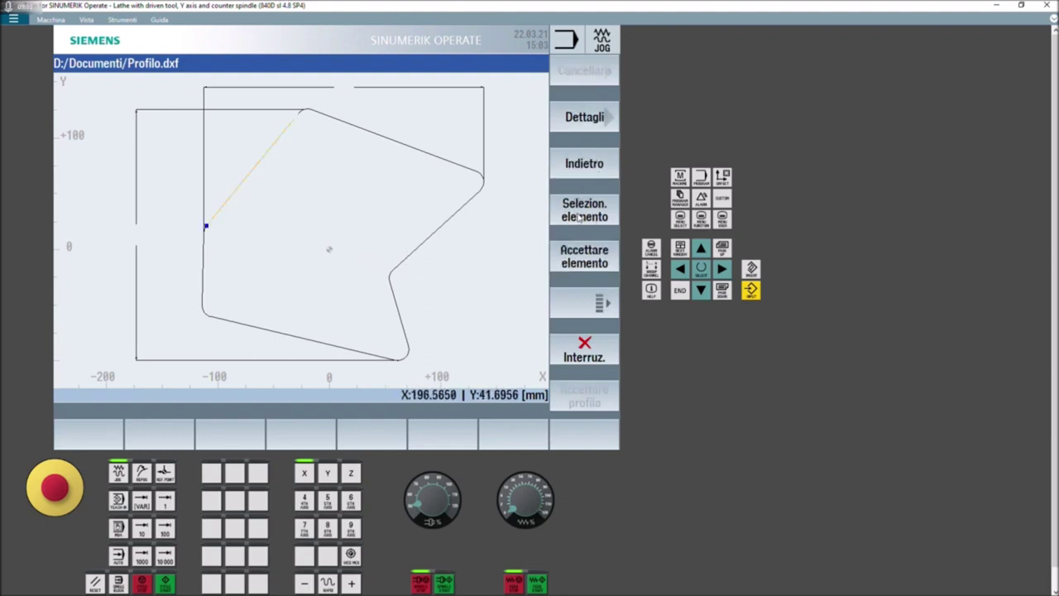
click(592, 259)
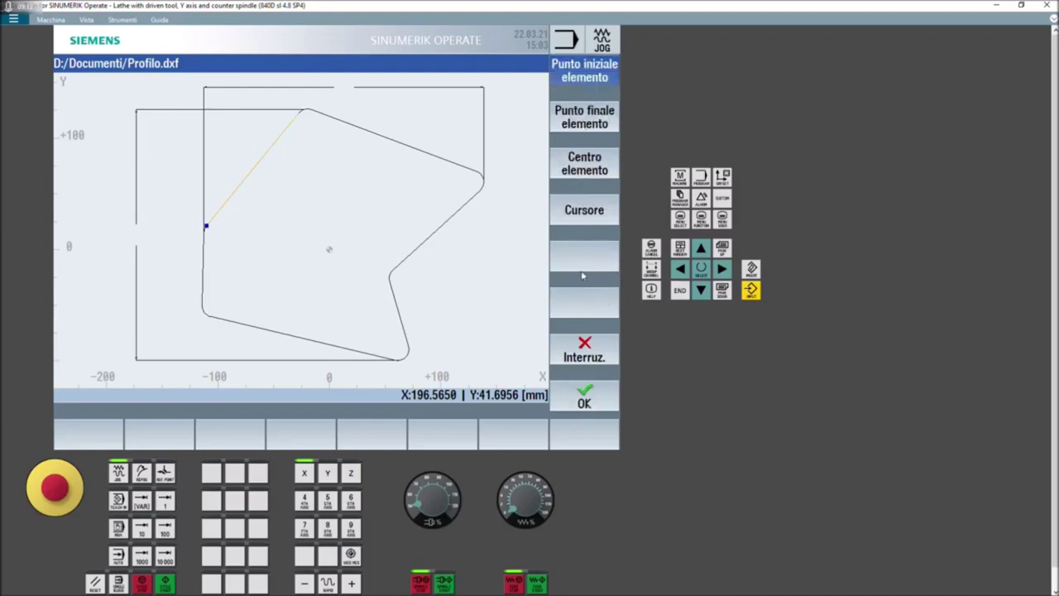
click(583, 398)
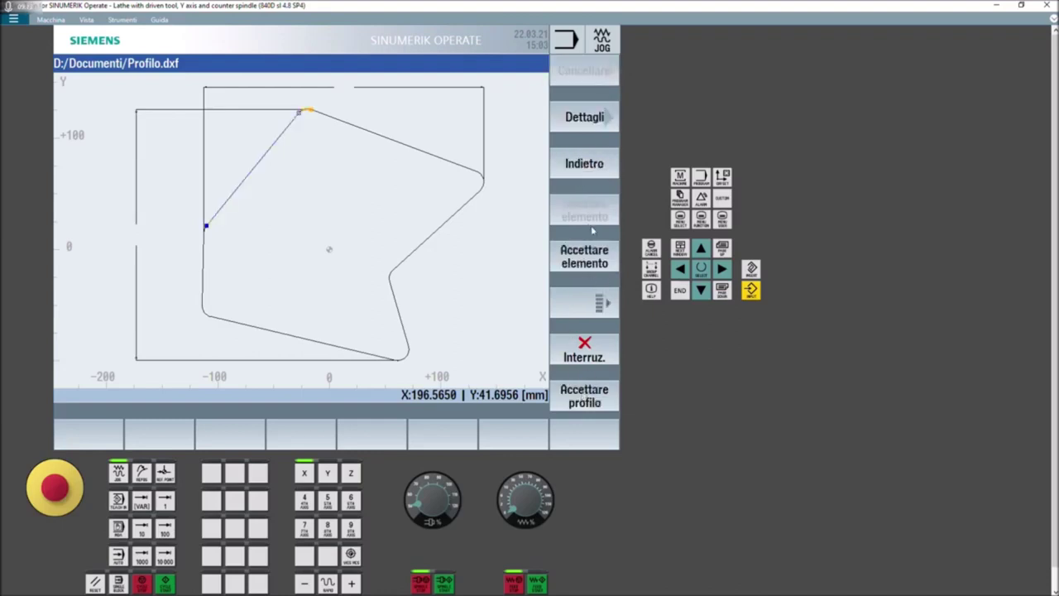
Accept the remaining elements to close the contour, then accept the whole profile.
click(584, 256)
click(585, 257)
click(584, 257)
click(585, 257)
click(585, 255)
click(584, 254)
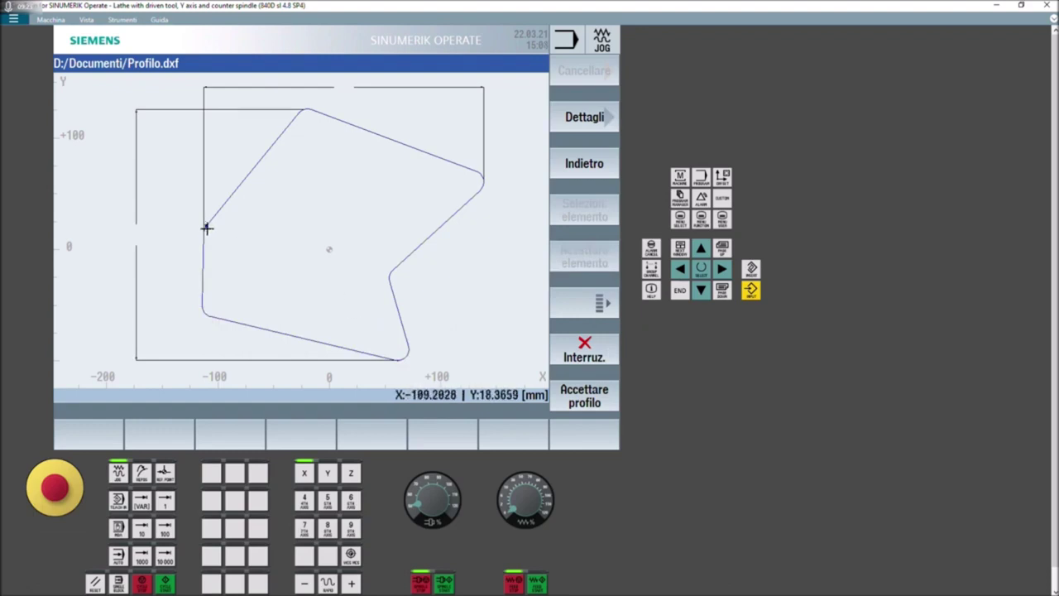
click(584, 399)
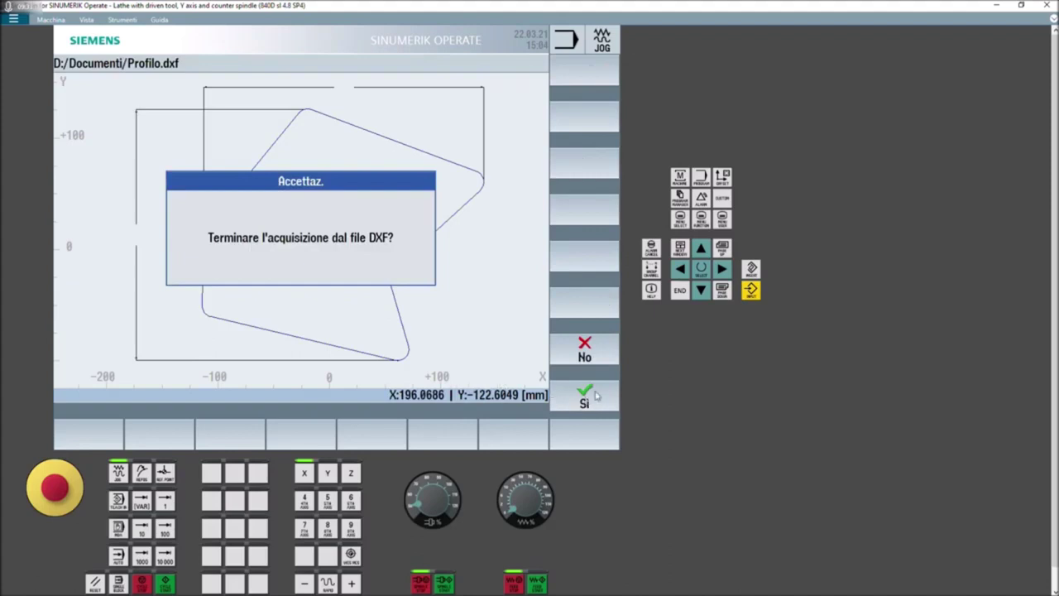
End the DXF import and insert the PROFILO contour into the program.
click(585, 398)
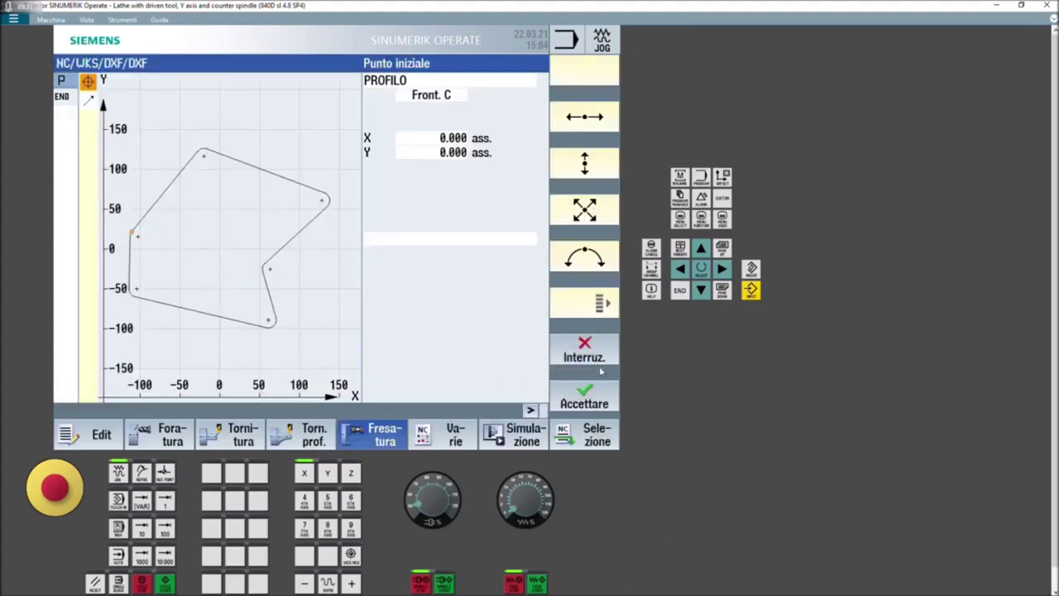
click(595, 406)
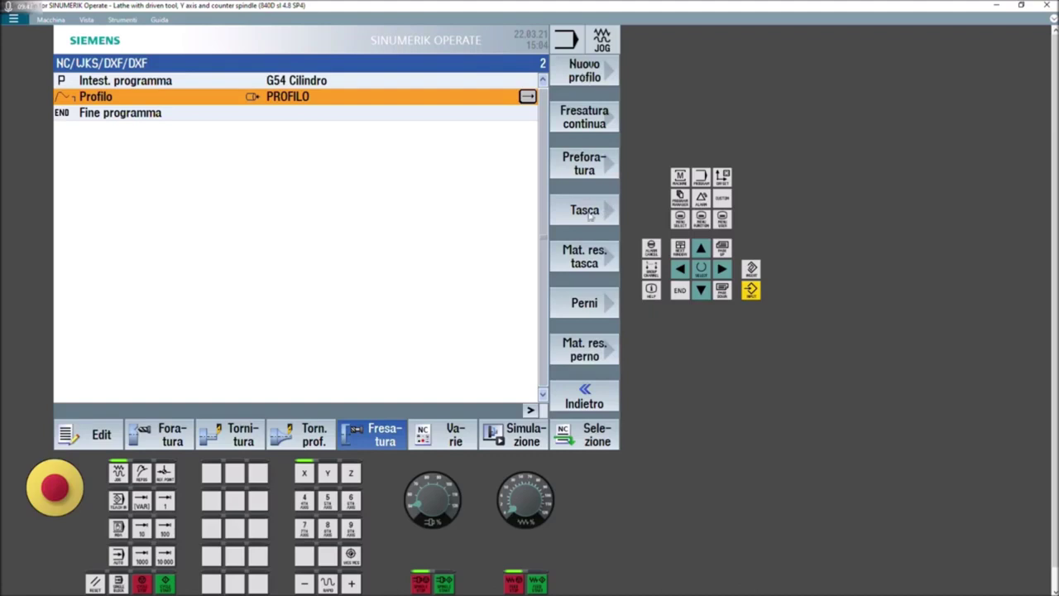
Add a pocket milling cycle using the fresa 10 tool.
click(584, 210)
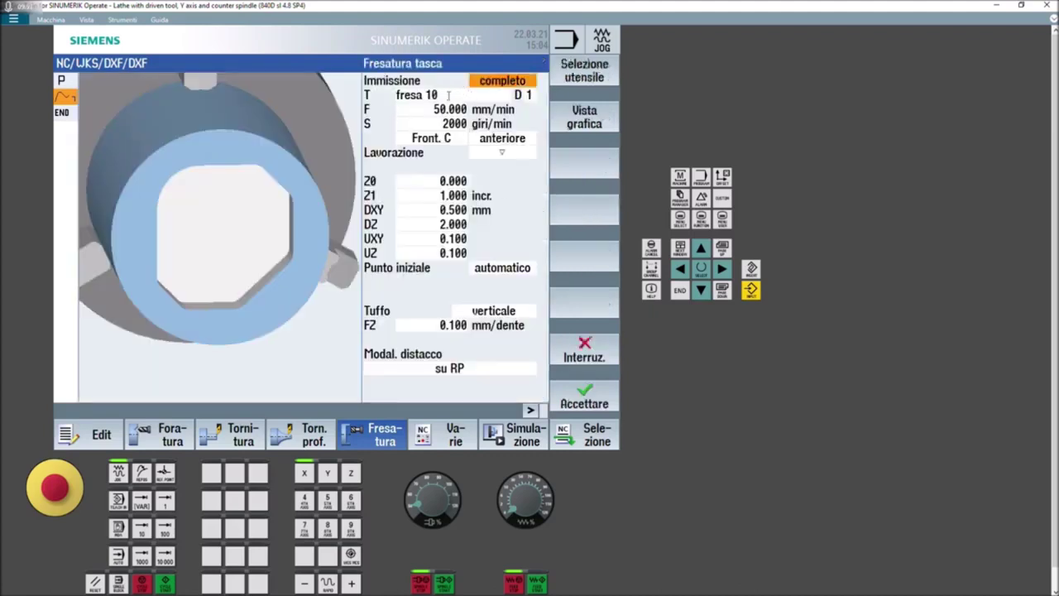
click(470, 96)
click(586, 78)
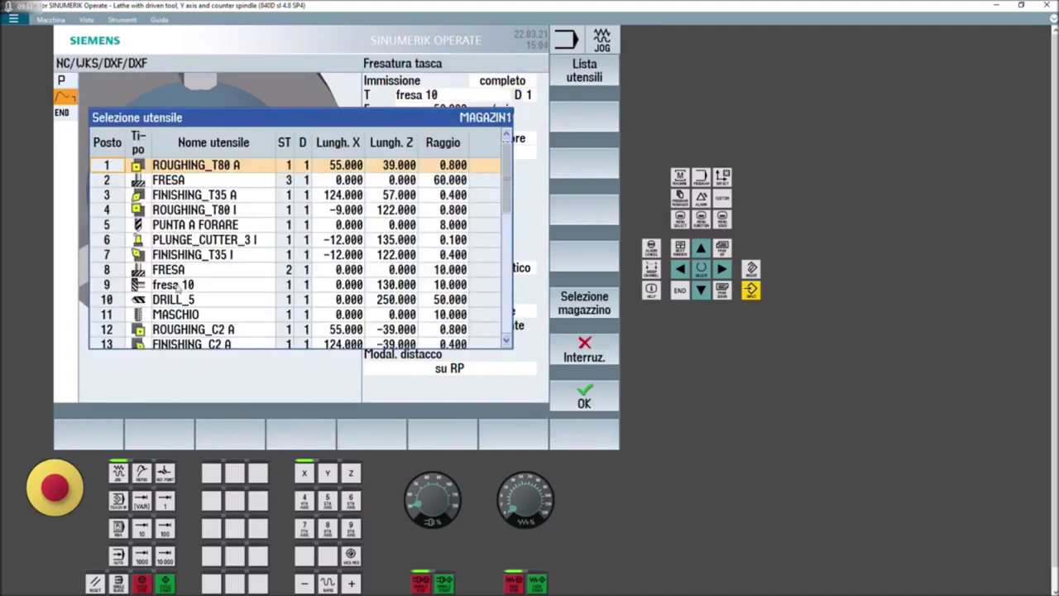
click(445, 286)
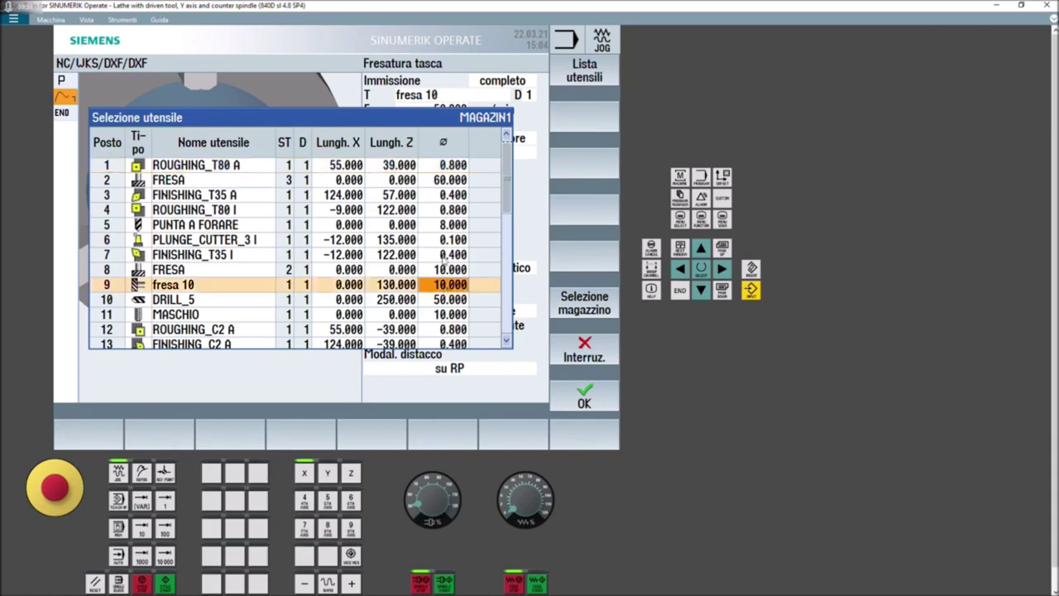
click(580, 401)
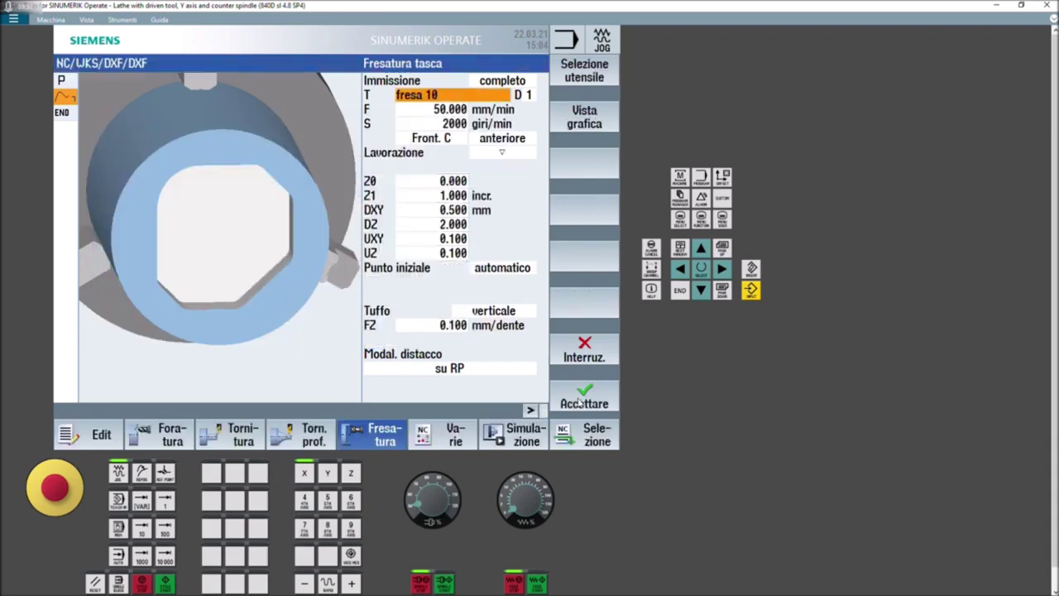
Set the pocket parameters DXY 9, Z1 10 and DZ 5.
key(Down)
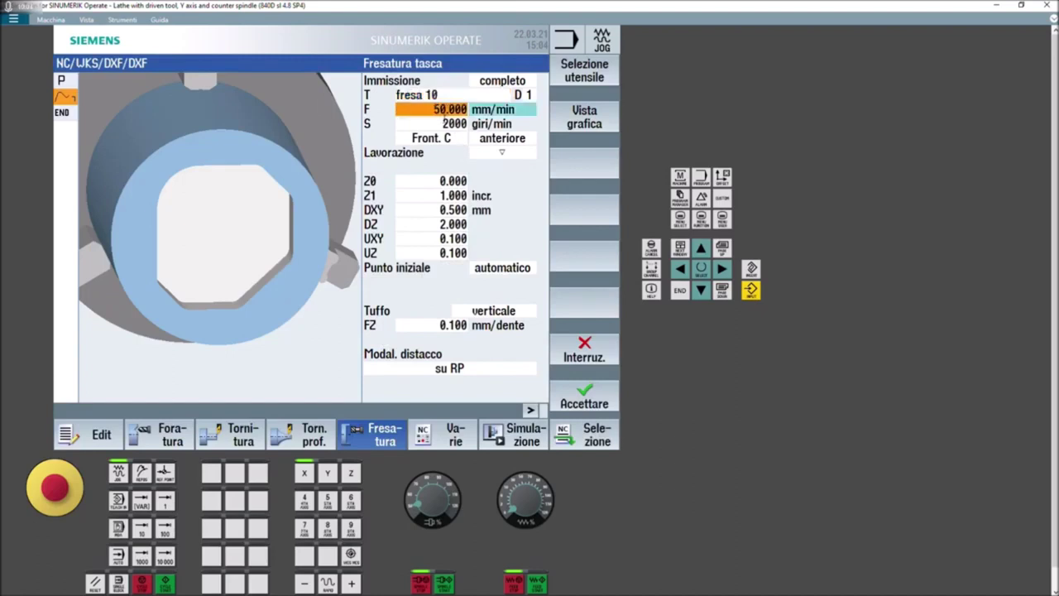
click(453, 180)
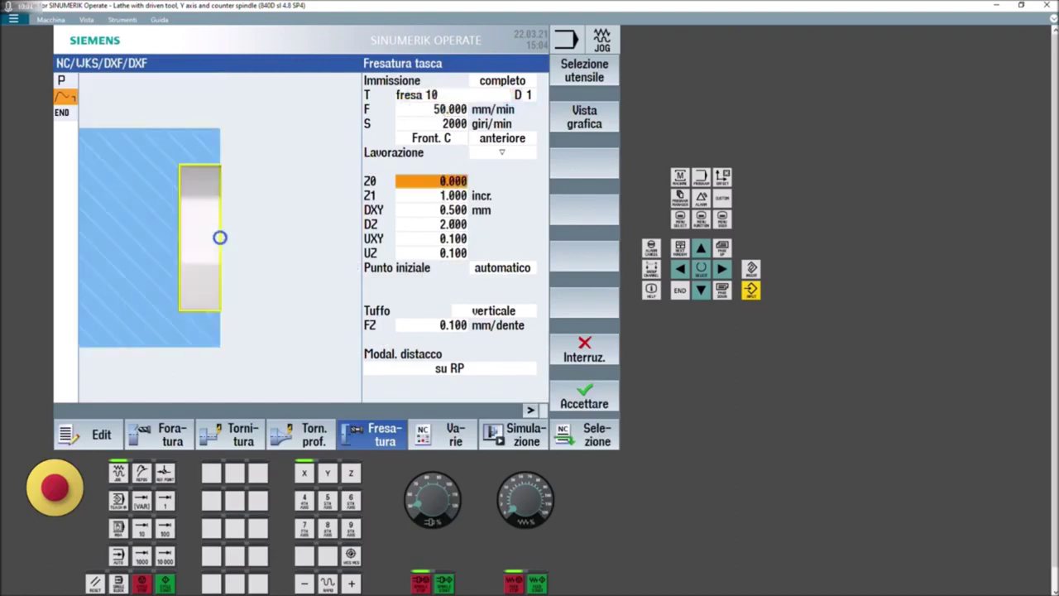
click(453, 210)
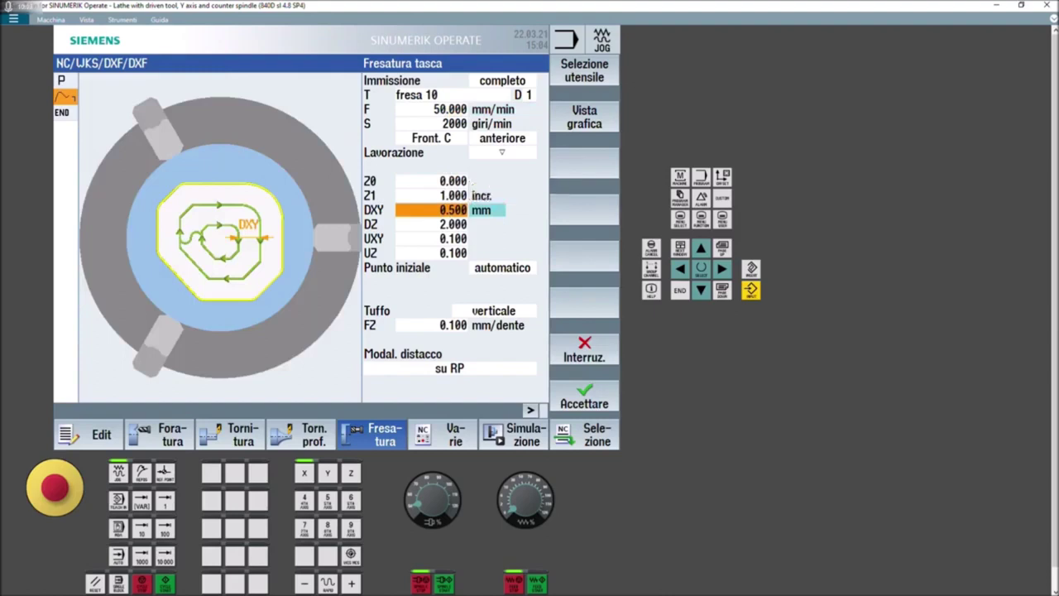
text(9)
key(Return)
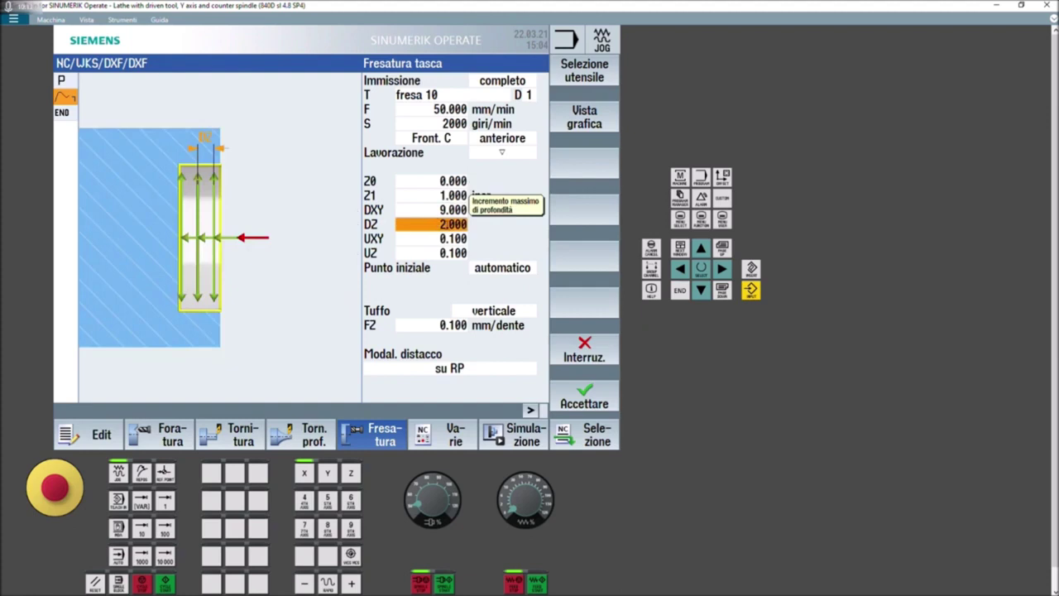
click(435, 197)
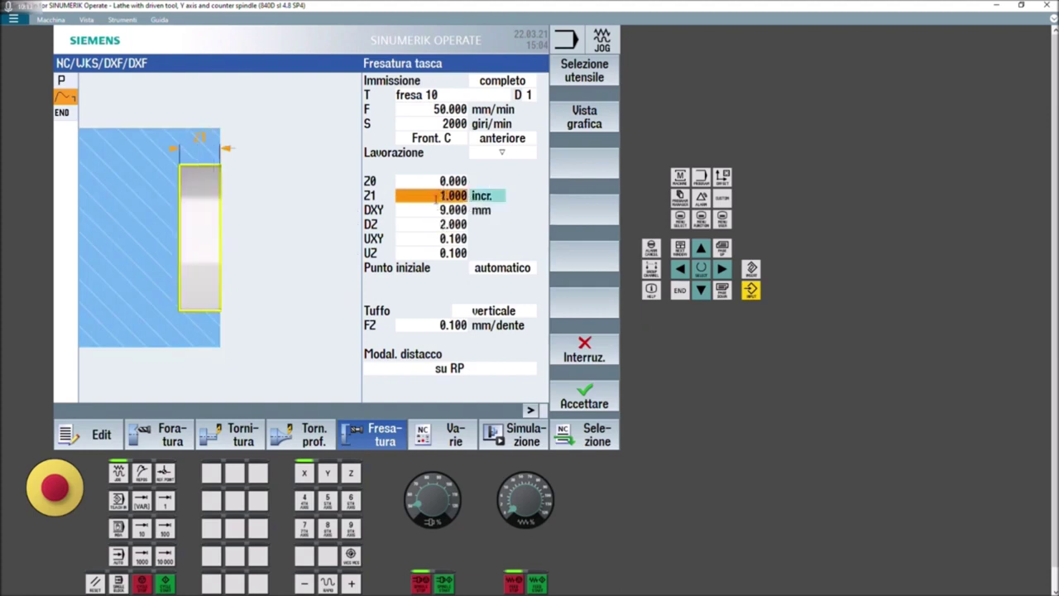
text(10)
click(447, 223)
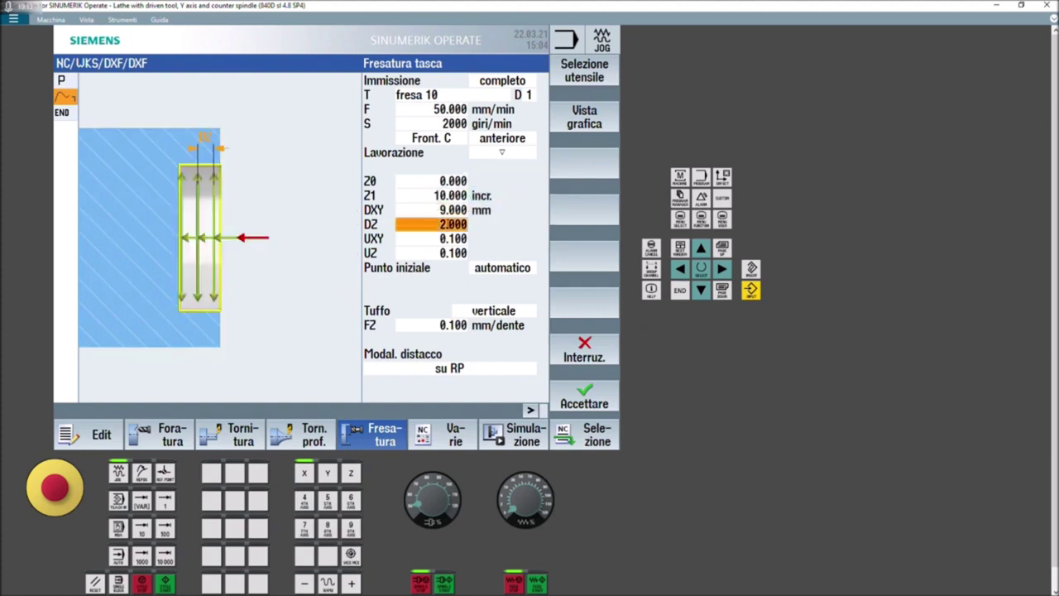
text(5)
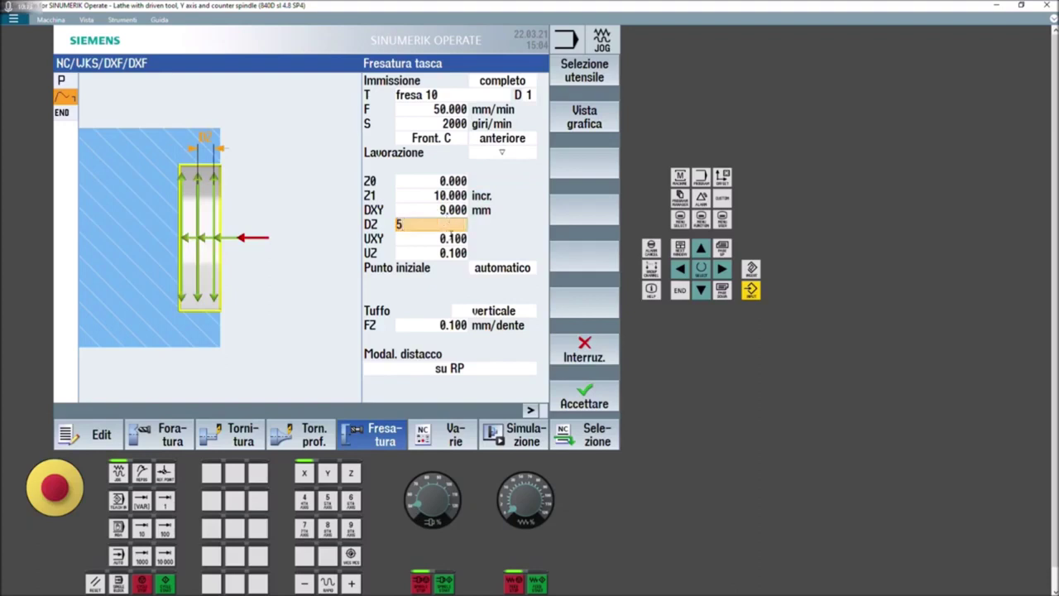
click(447, 238)
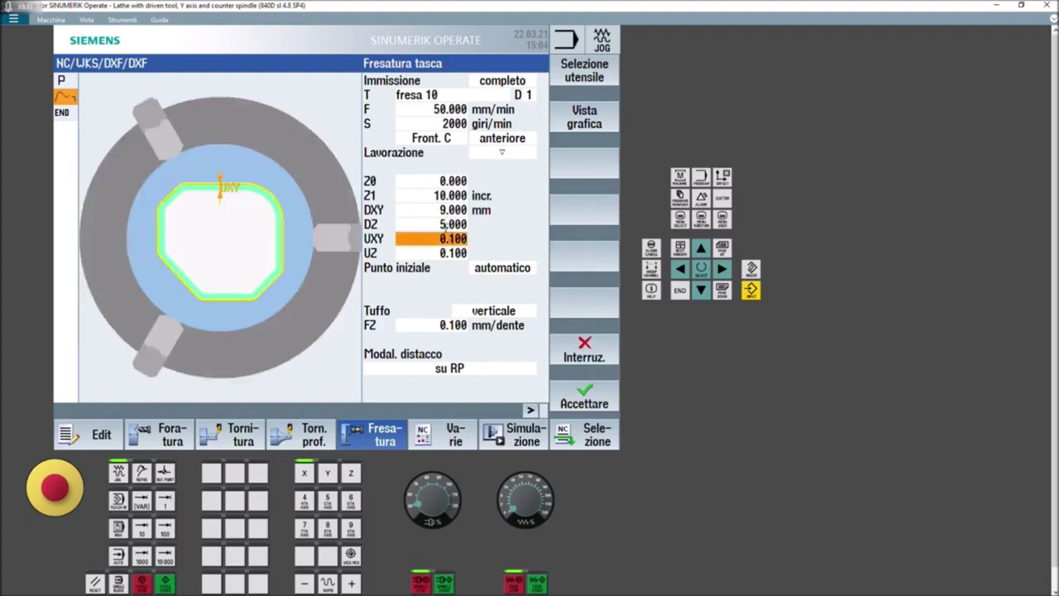
Set the machining type to roughing and insert the pocket cycle into the program.
click(502, 154)
click(500, 155)
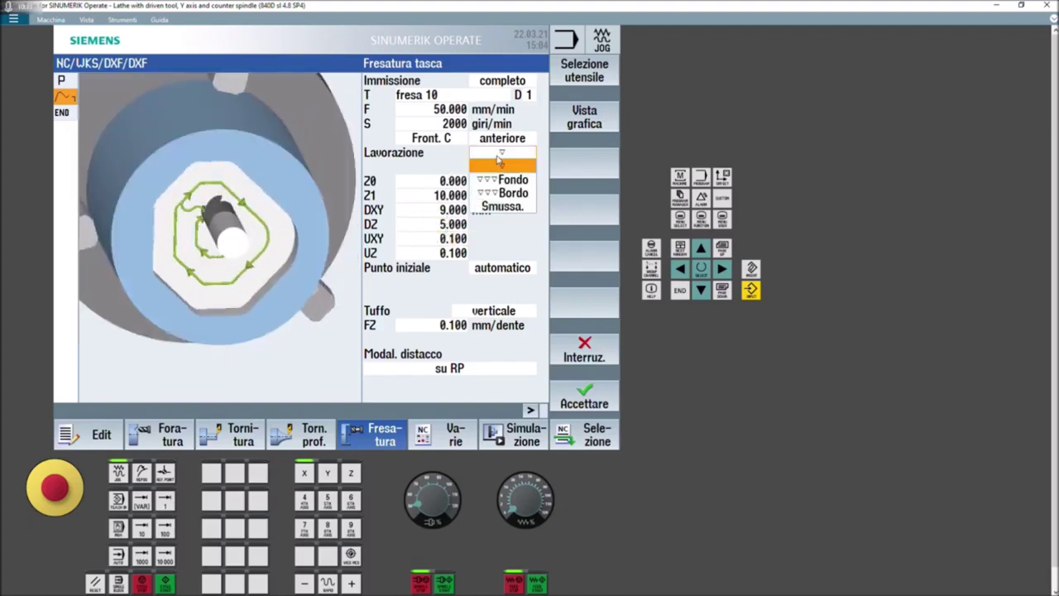
click(499, 159)
click(499, 157)
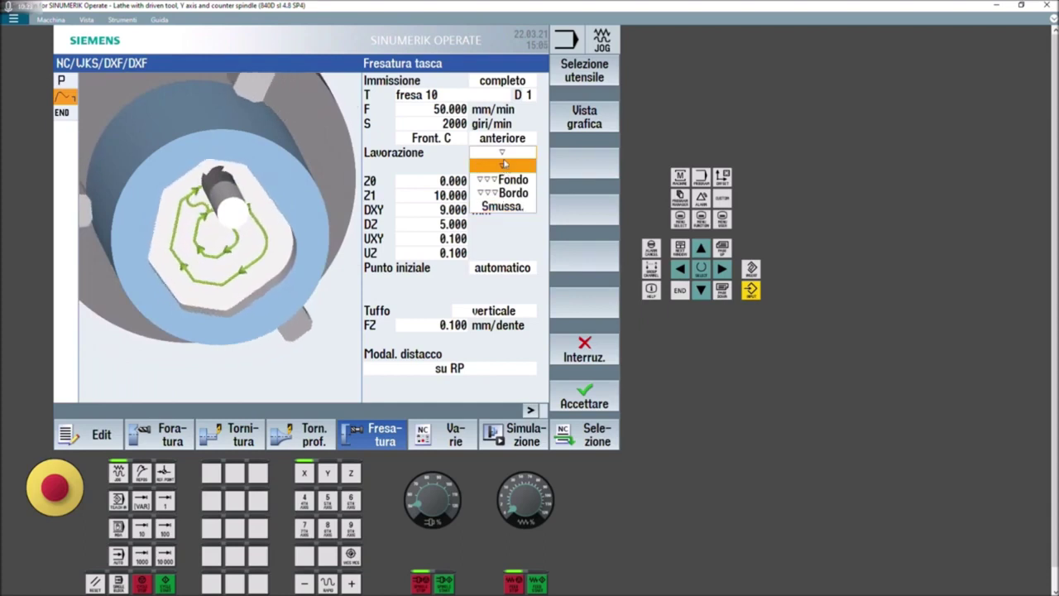
click(495, 165)
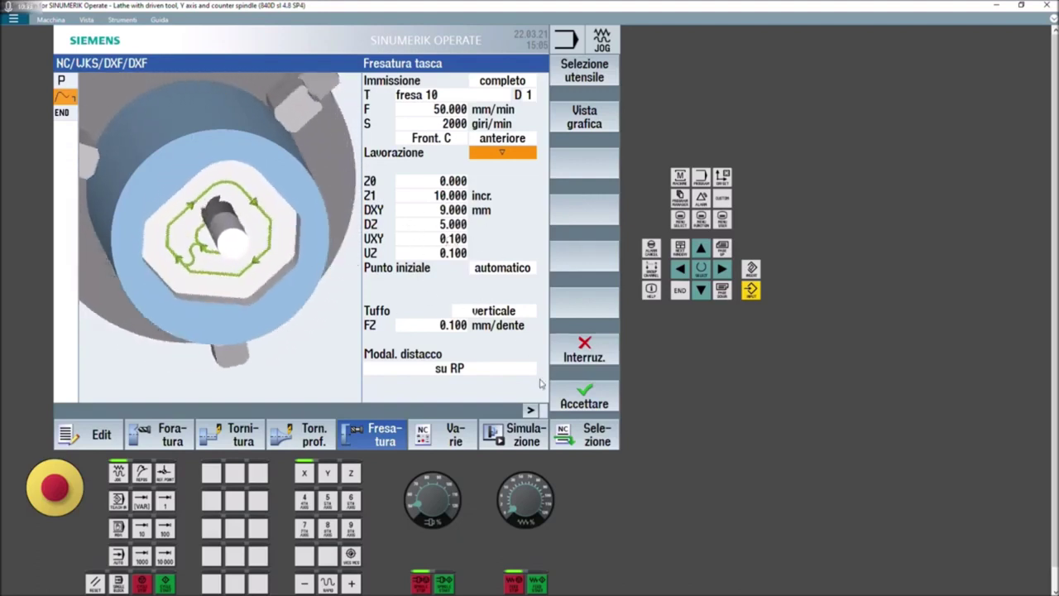
click(584, 404)
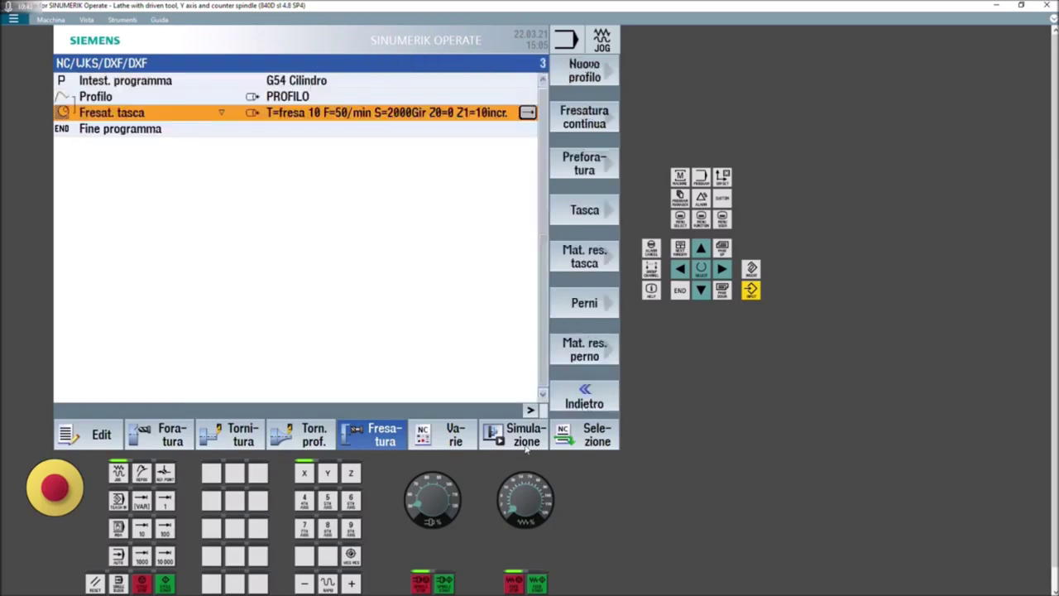
click(524, 438)
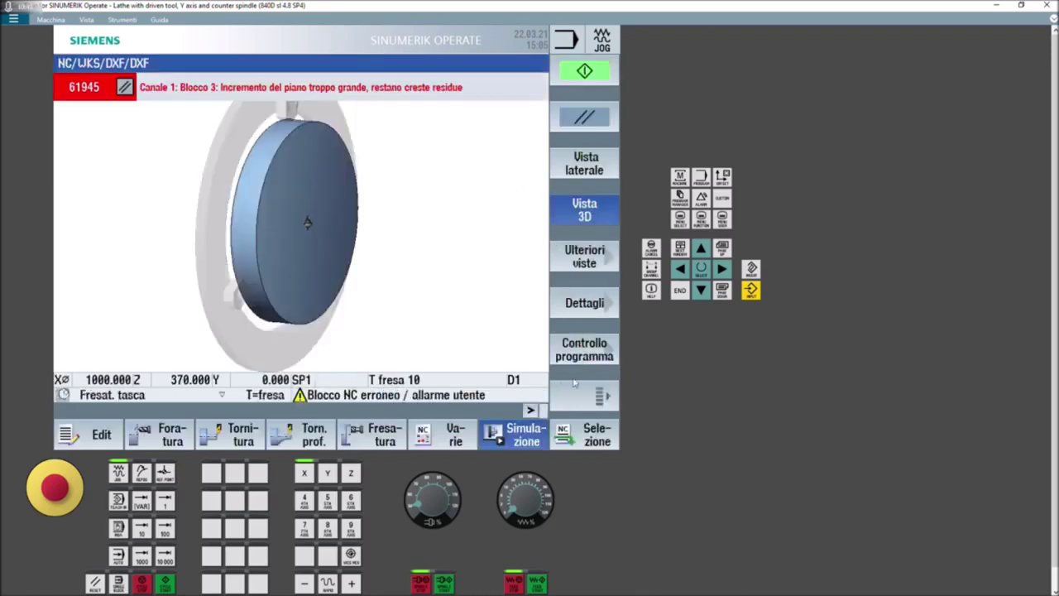
click(591, 397)
click(581, 168)
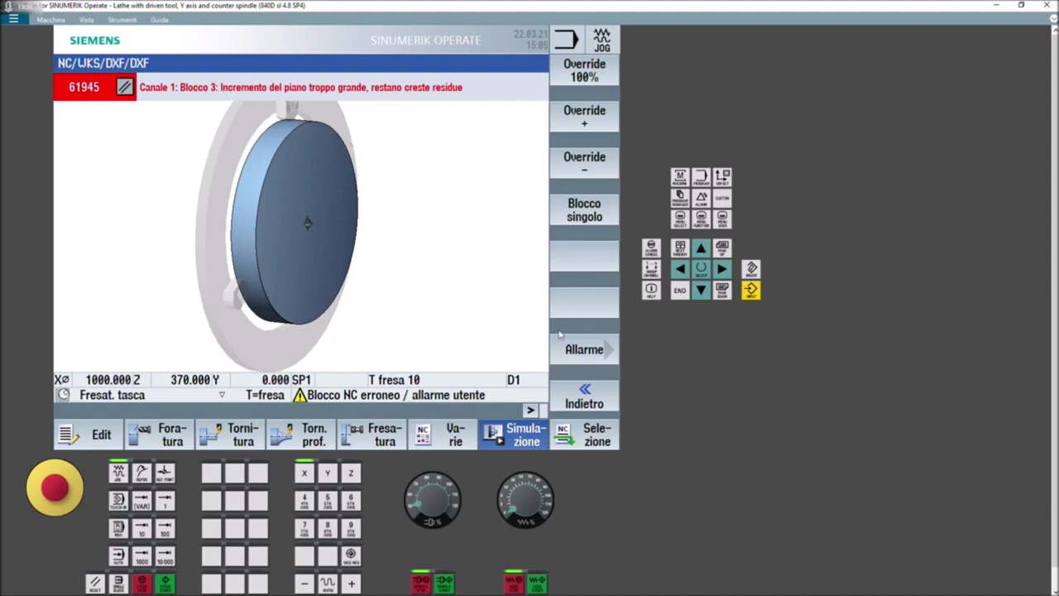
click(96, 436)
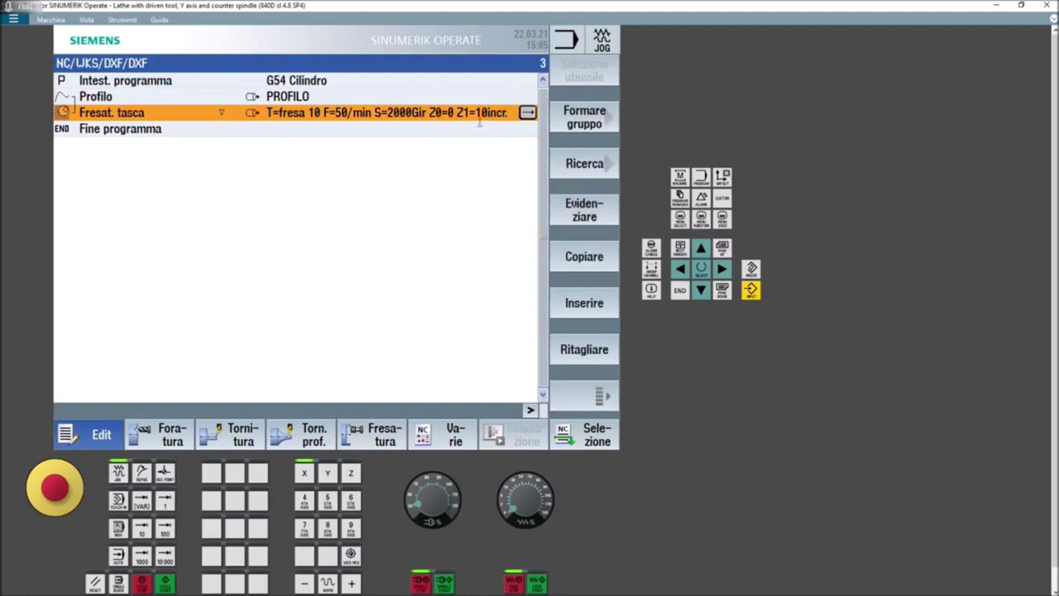
Change the pocket cycle to Z1 5, DXY 5 and DZ 2, then rerun the simulation.
click(528, 114)
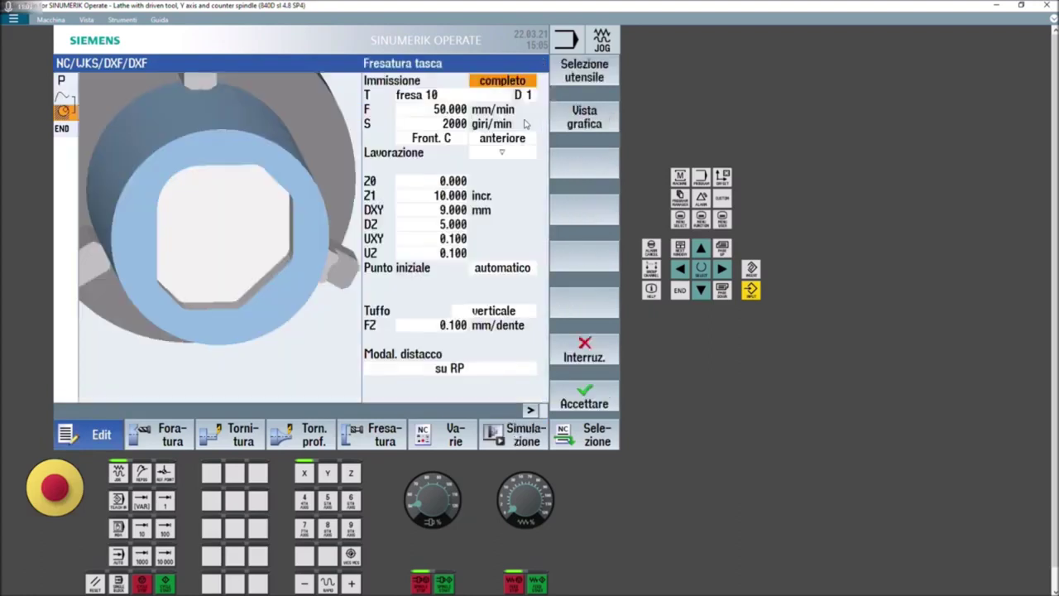
click(431, 196)
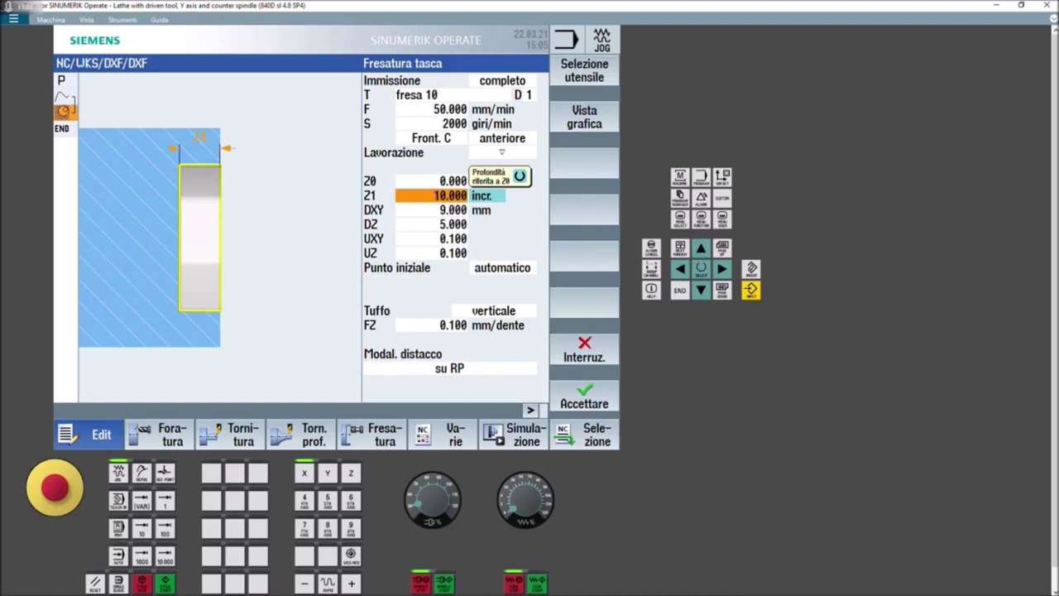
text(5)
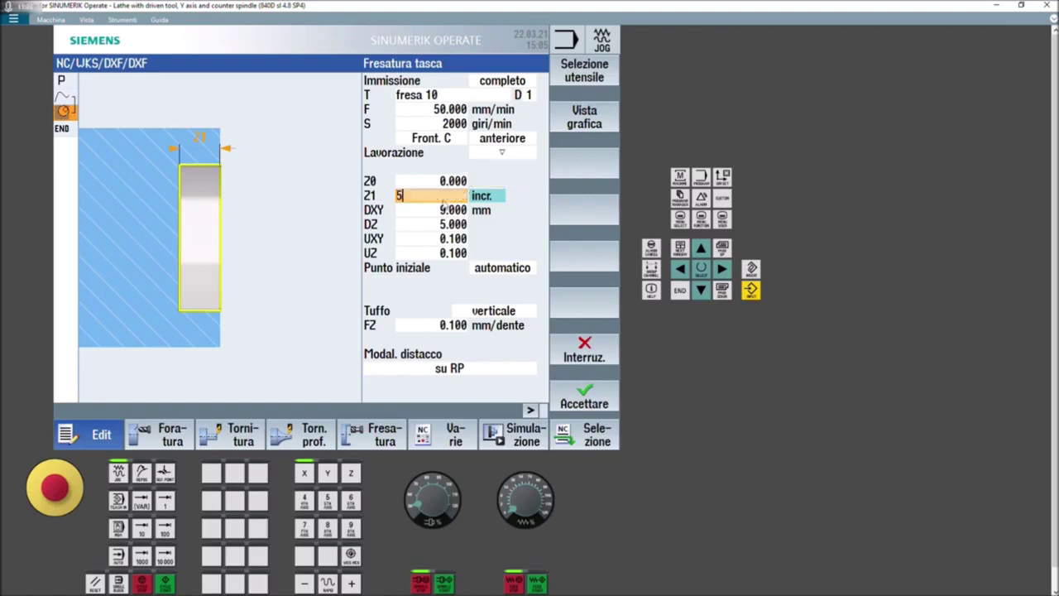
key(Return)
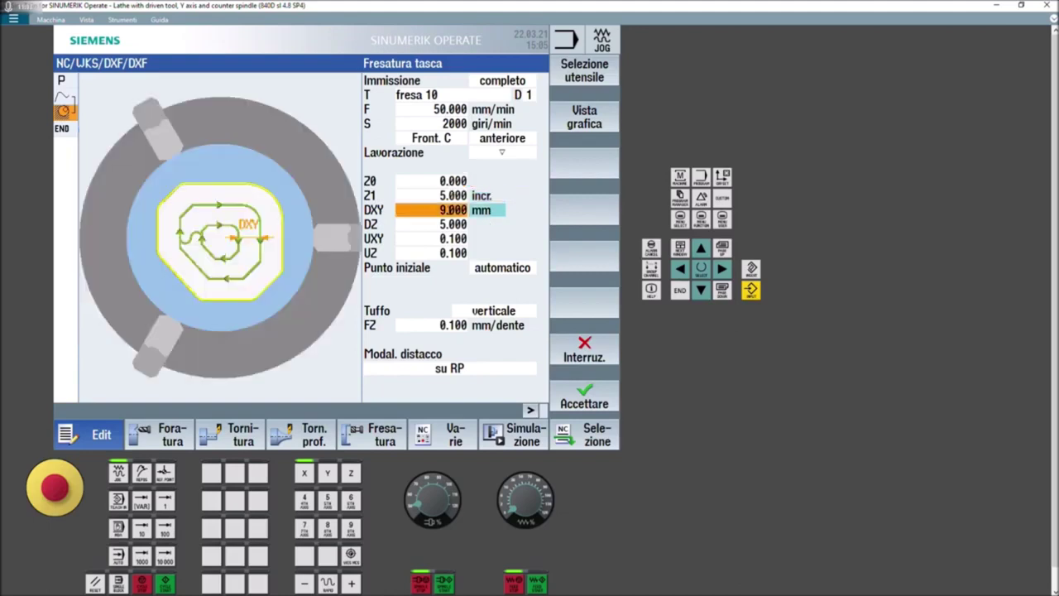
text(5)
key(Return)
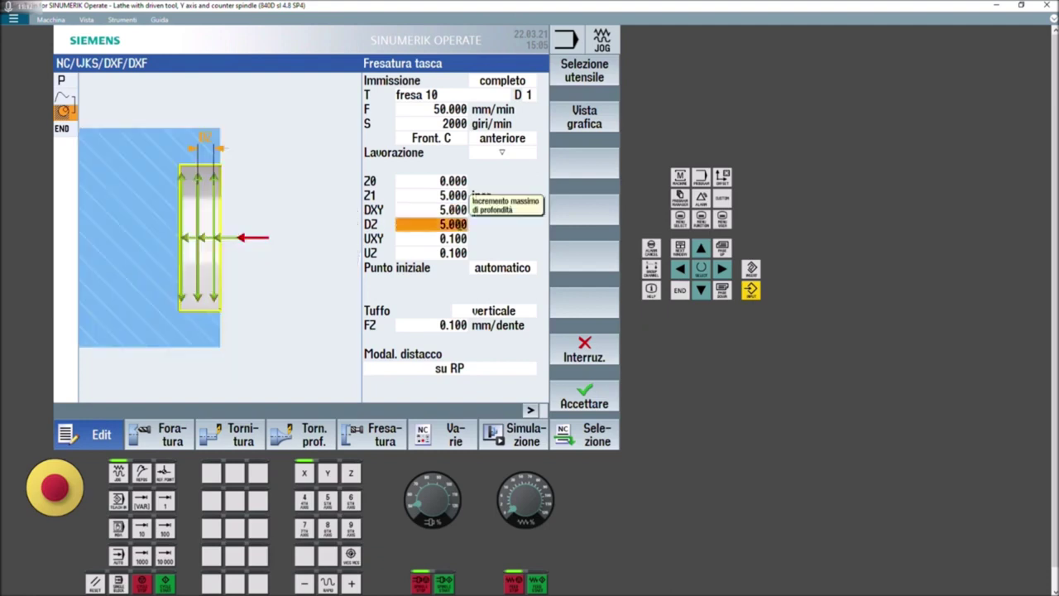
text(2)
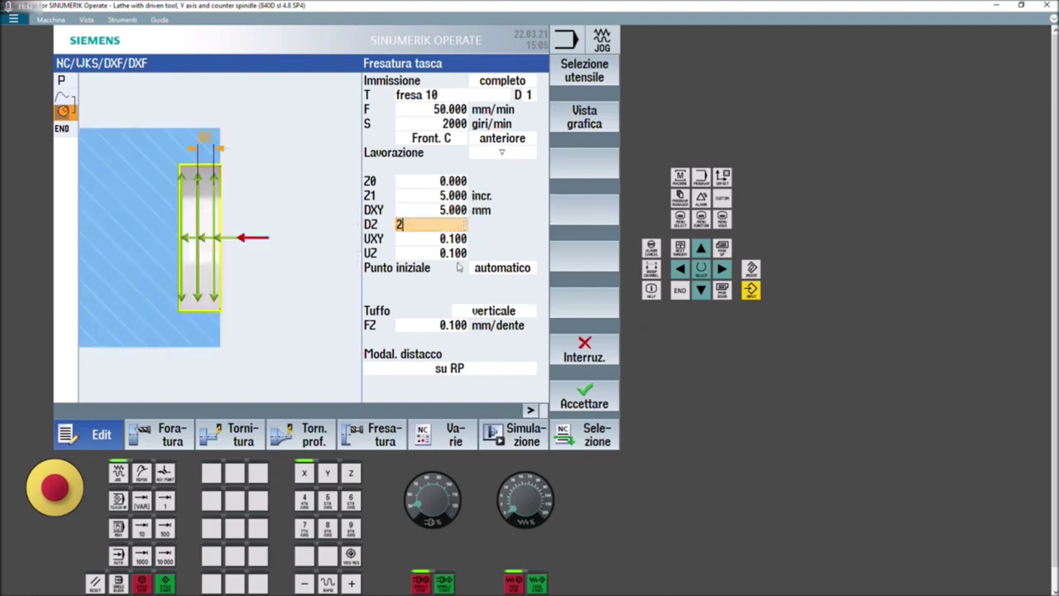
key(Down)
key(Down)
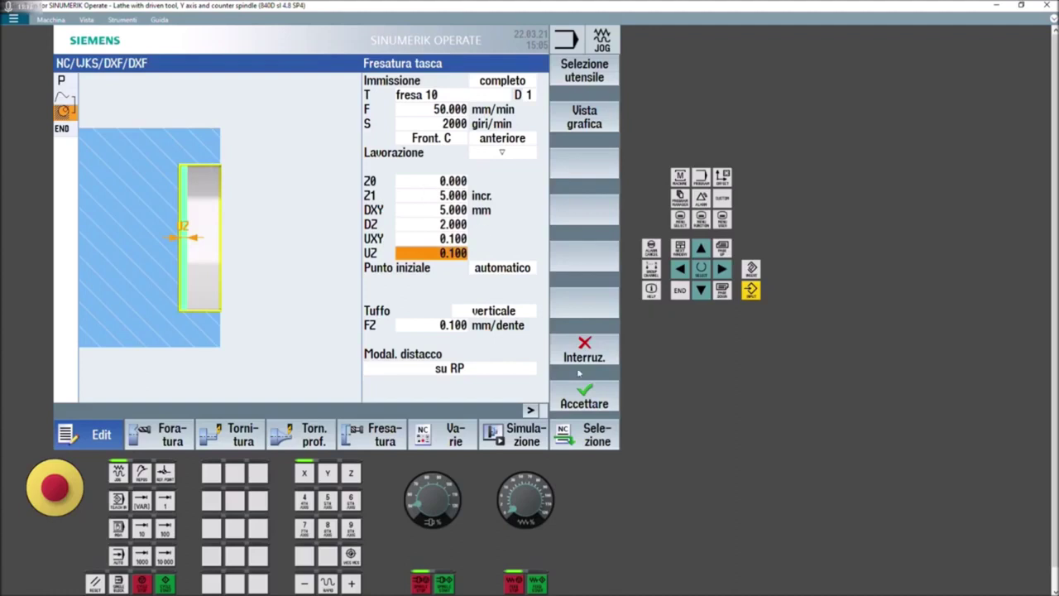
click(584, 391)
click(515, 432)
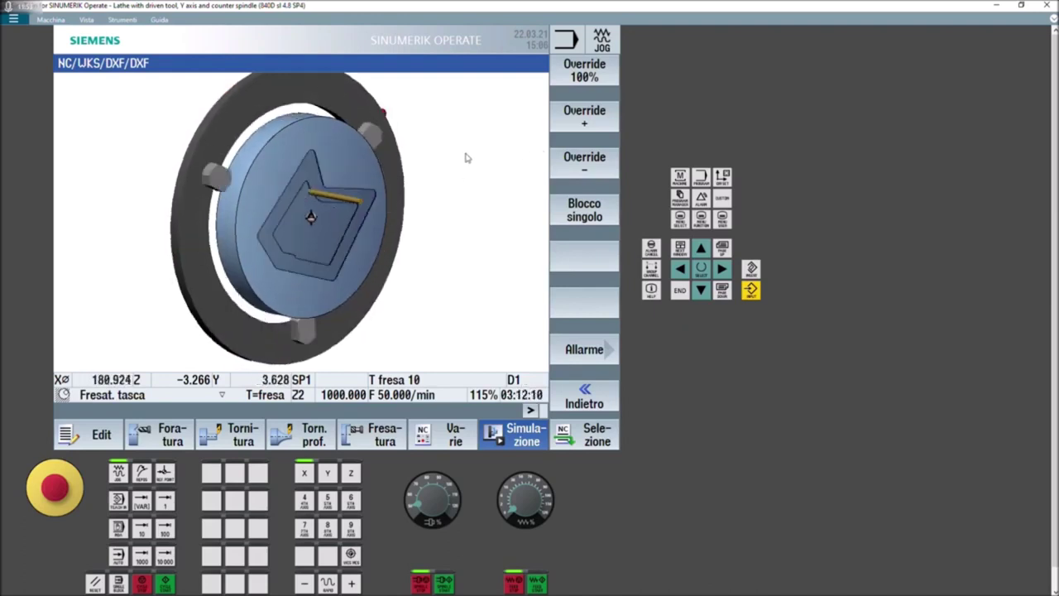
Raise the simulation override to 120% and rotate the 3D part to inspect the pocket.
click(571, 126)
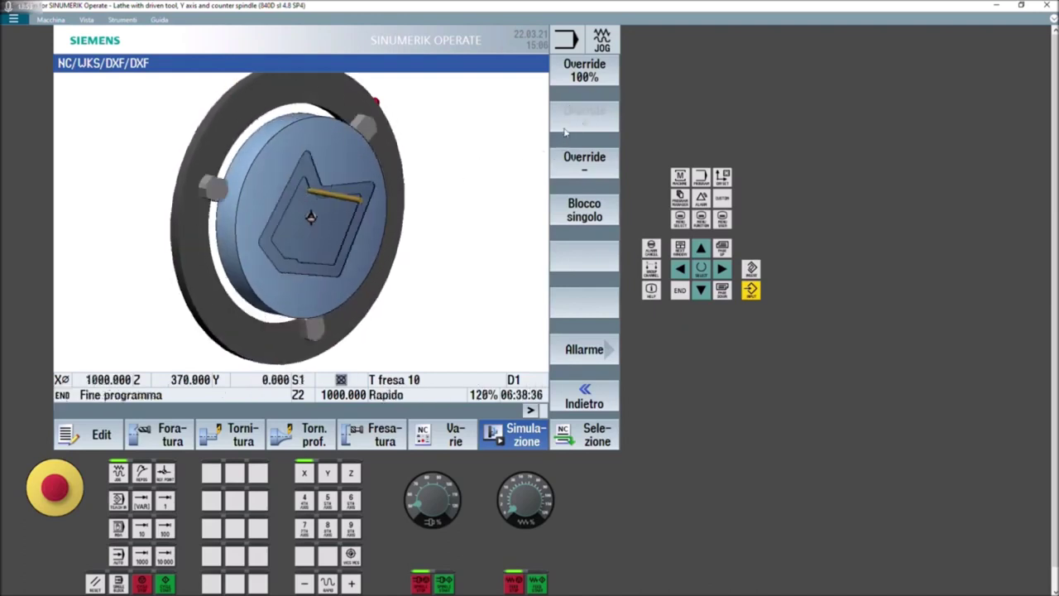
mouse_move(285, 212)
mouse_down()
mouse_move(334, 218)
mouse_move(317, 206)
mouse_move(331, 173)
mouse_move(323, 219)
mouse_up()
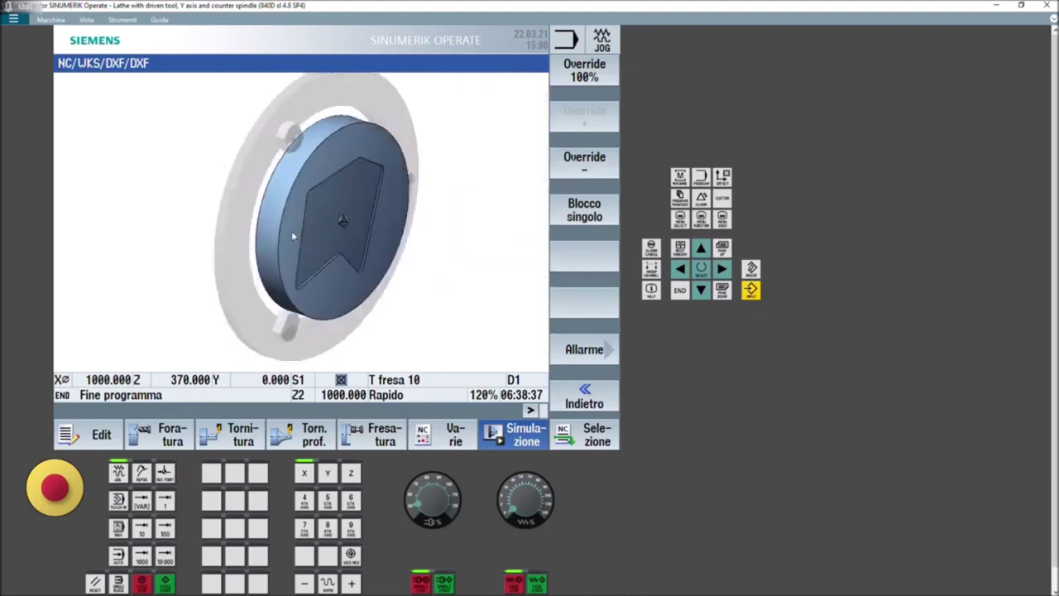
Delete the Profilo and Fresat. tasca blocks from the DXF program.
click(119, 439)
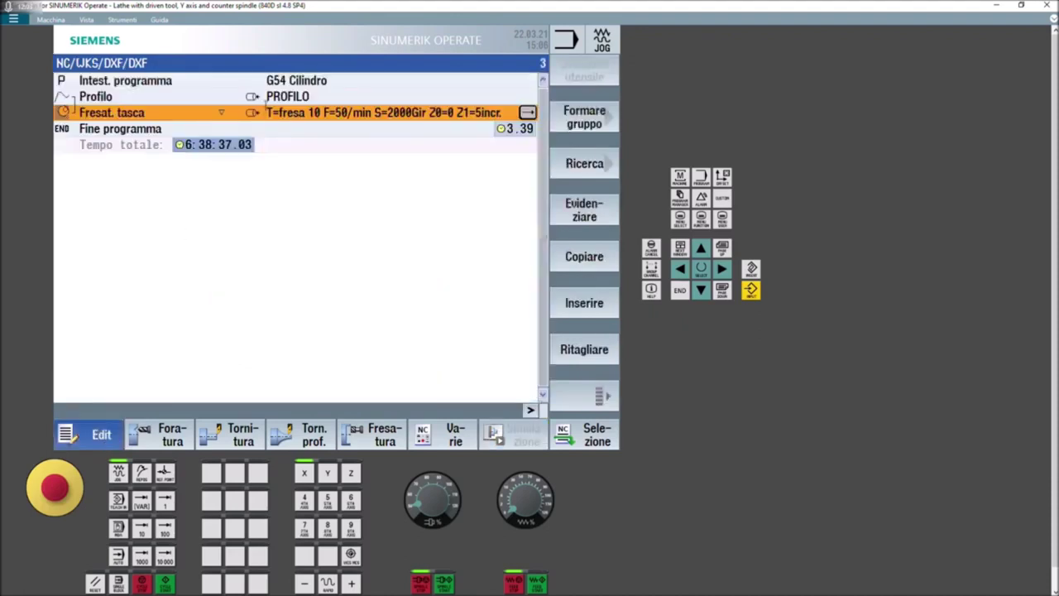
click(264, 96)
key(Delete)
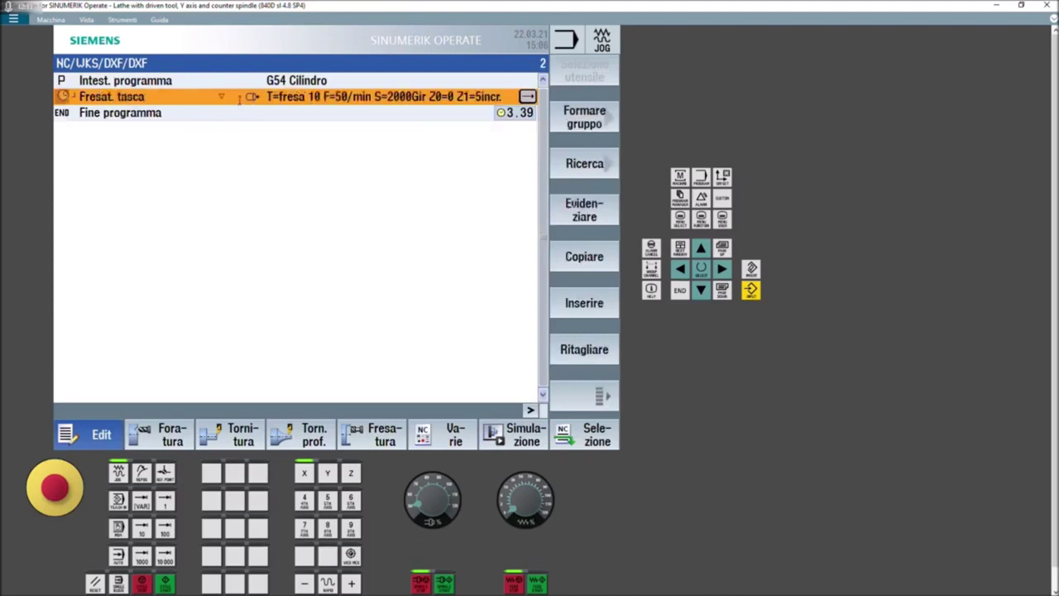
key(shift+F4)
key(Down)
key(Delete)
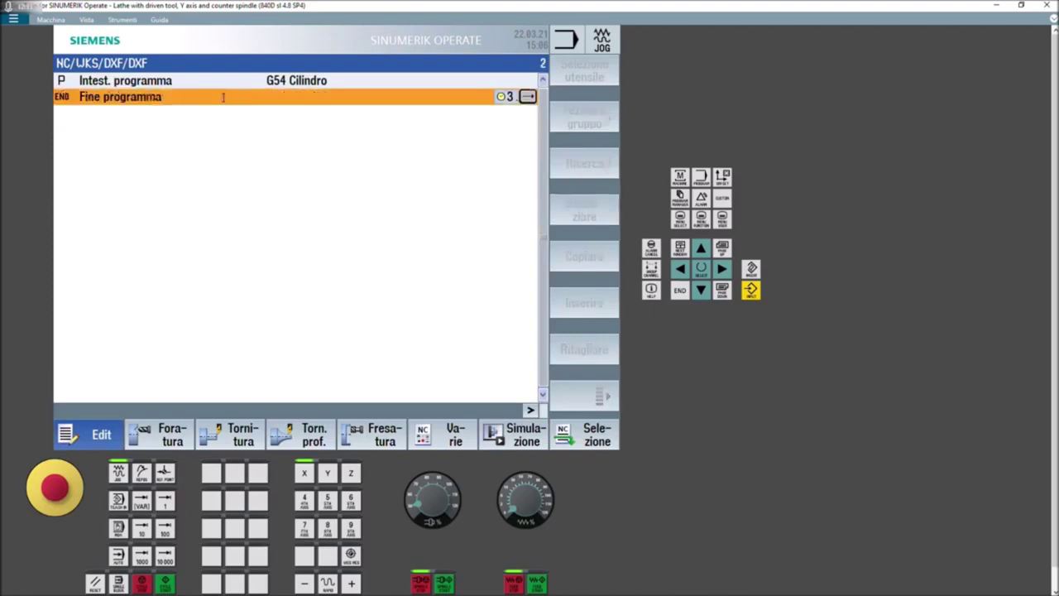
Open the program header settings, then bring the nanoCAD window to the front.
click(445, 81)
double_click(527, 80)
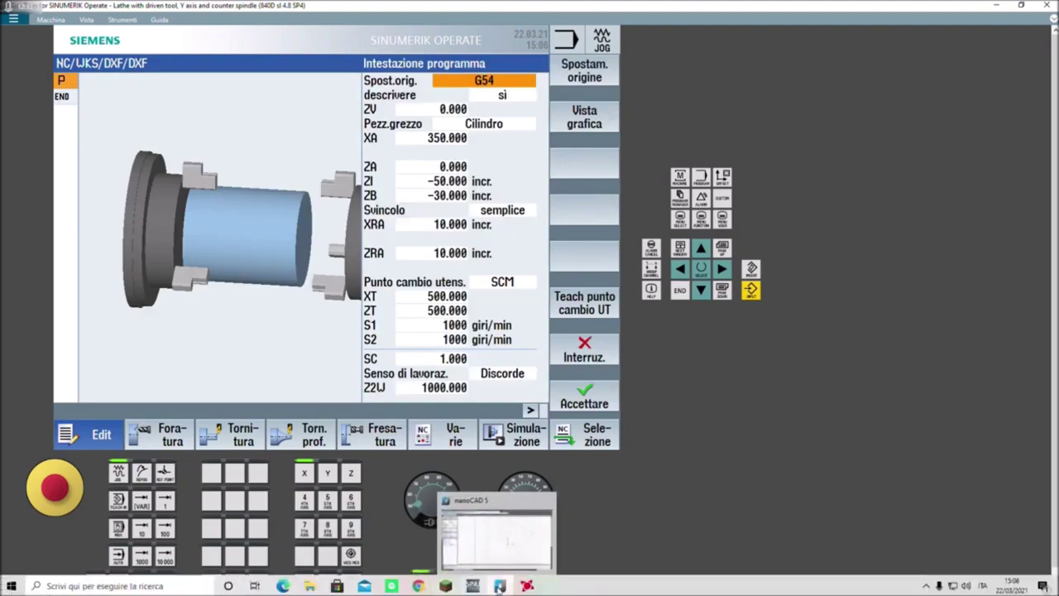
click(500, 586)
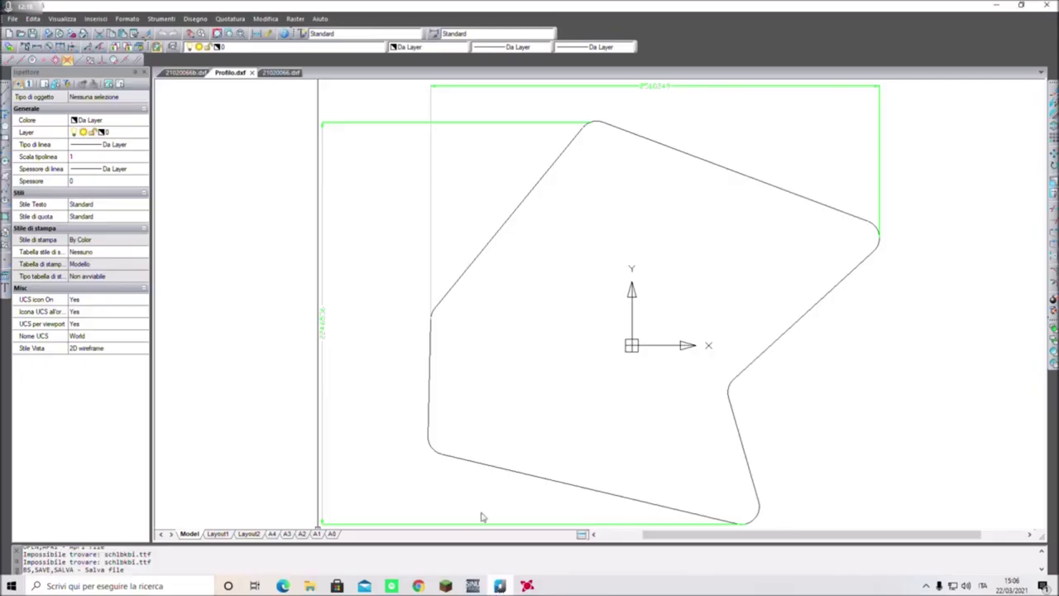
Close Profilo.dxf, view 21020066b.dxf, then return to SINUMERIK Operate.
click(252, 73)
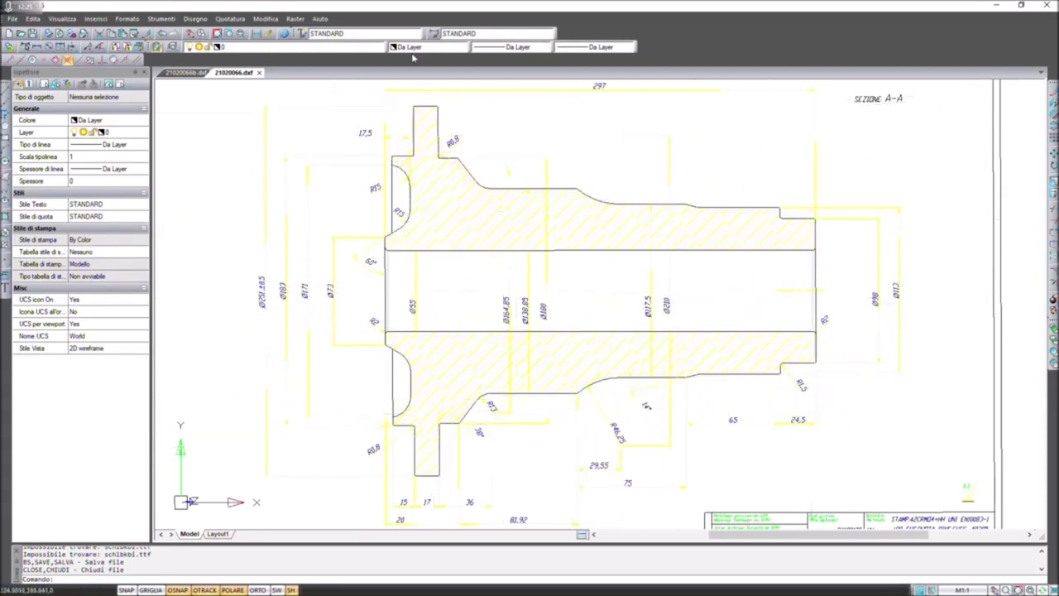
click(184, 73)
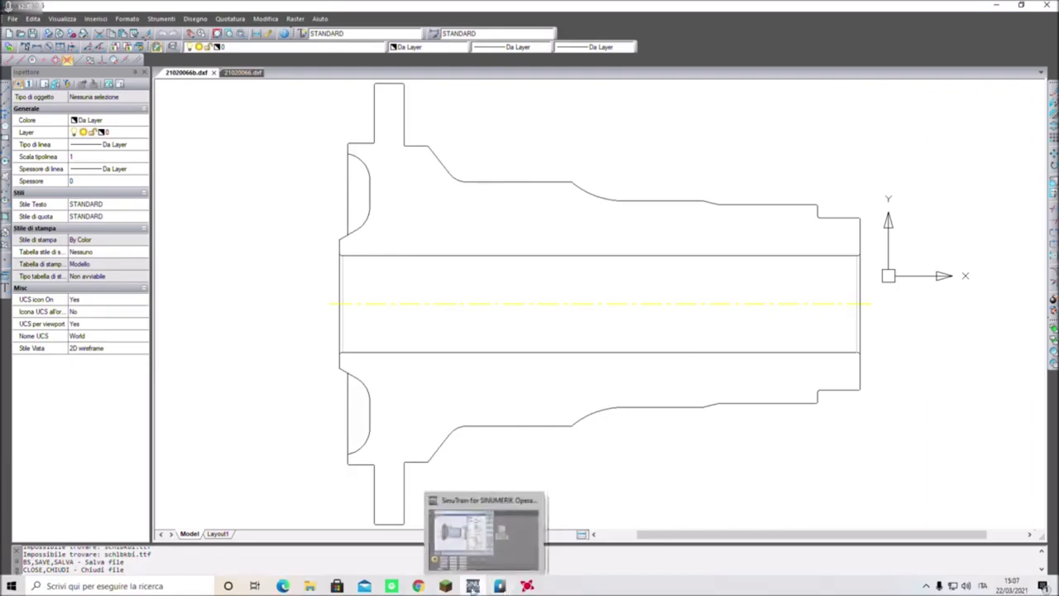
click(472, 586)
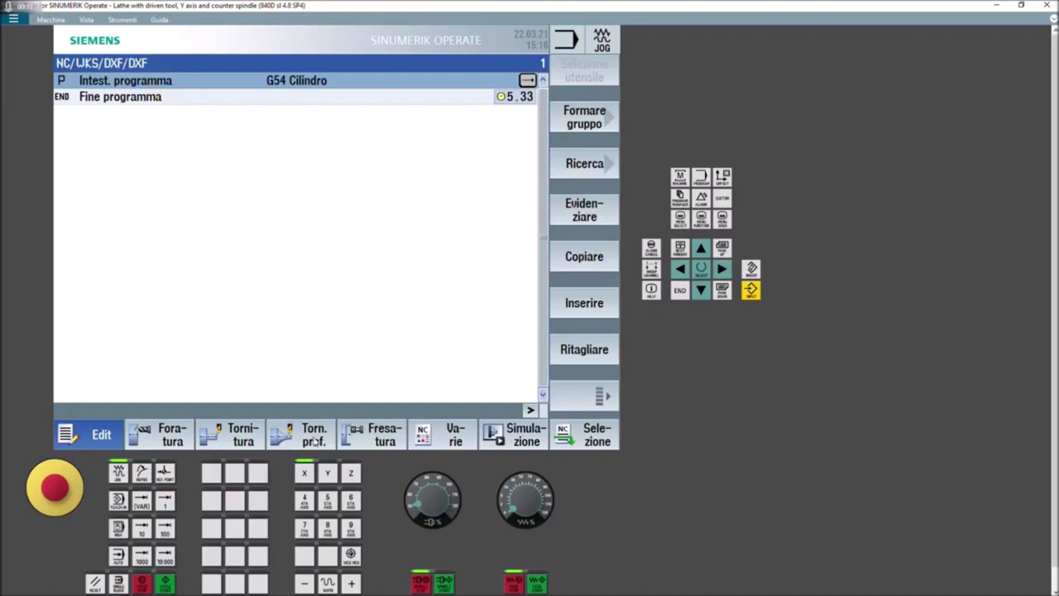
Start a new turning contour named mozzo and choose to import it from DXF.
click(315, 443)
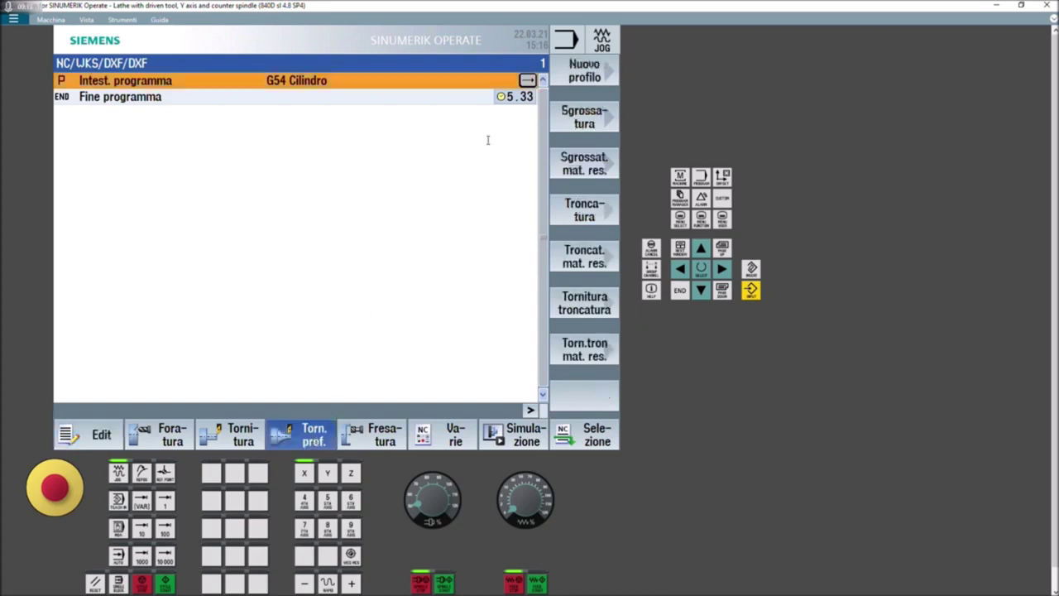
click(584, 71)
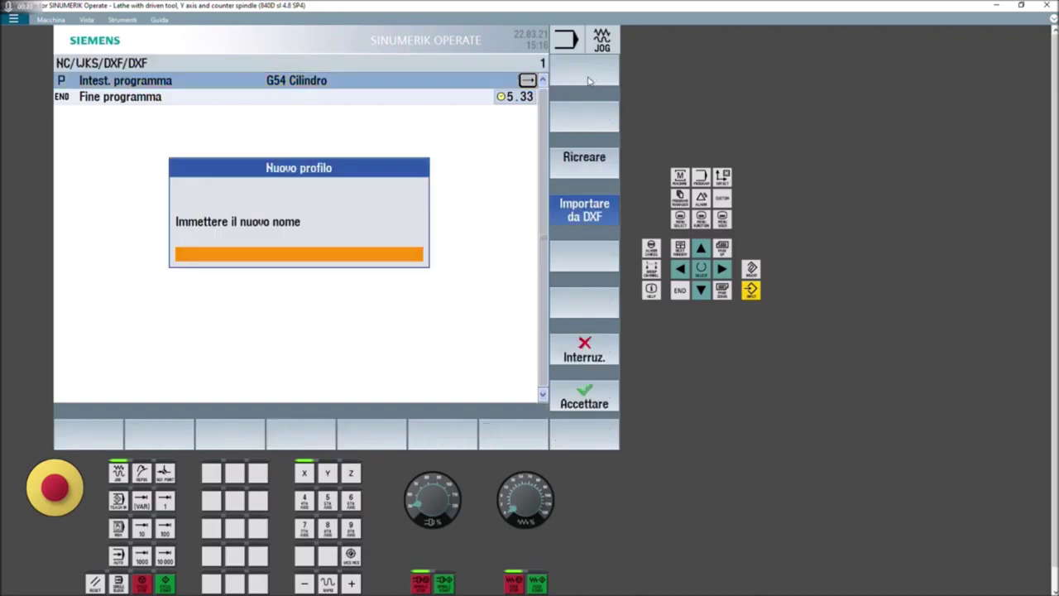
click(316, 253)
text(mozzo)
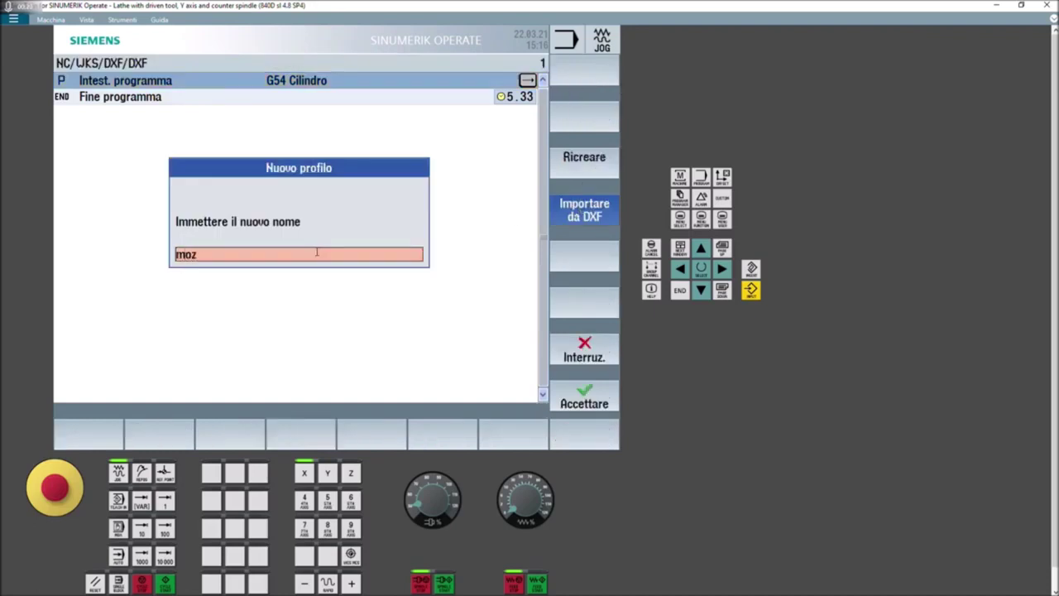
click(574, 401)
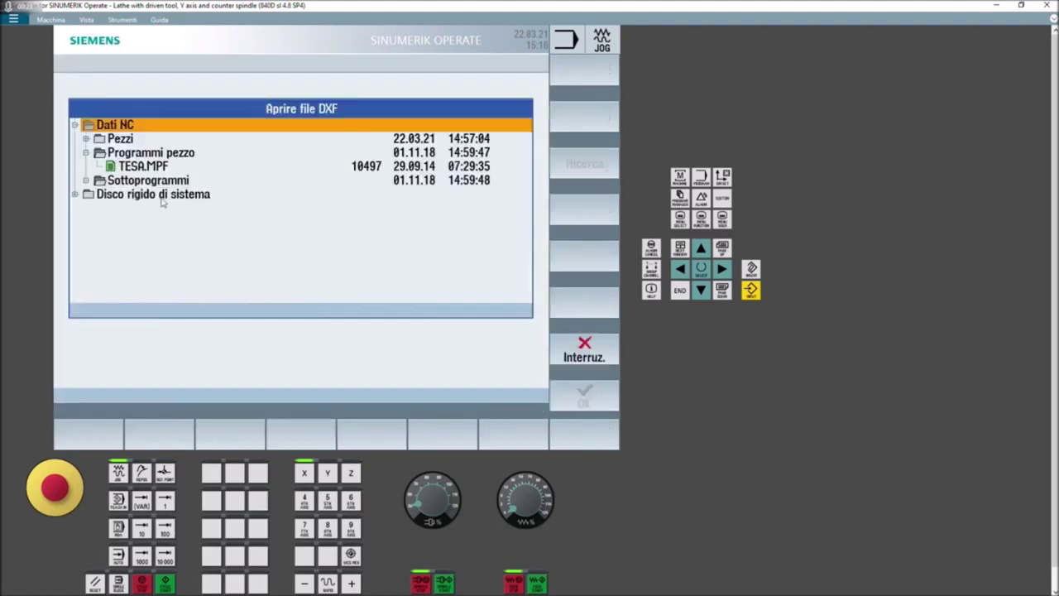
Browse to D:\Documenti and open Mozzo.dxf.
click(73, 195)
click(87, 222)
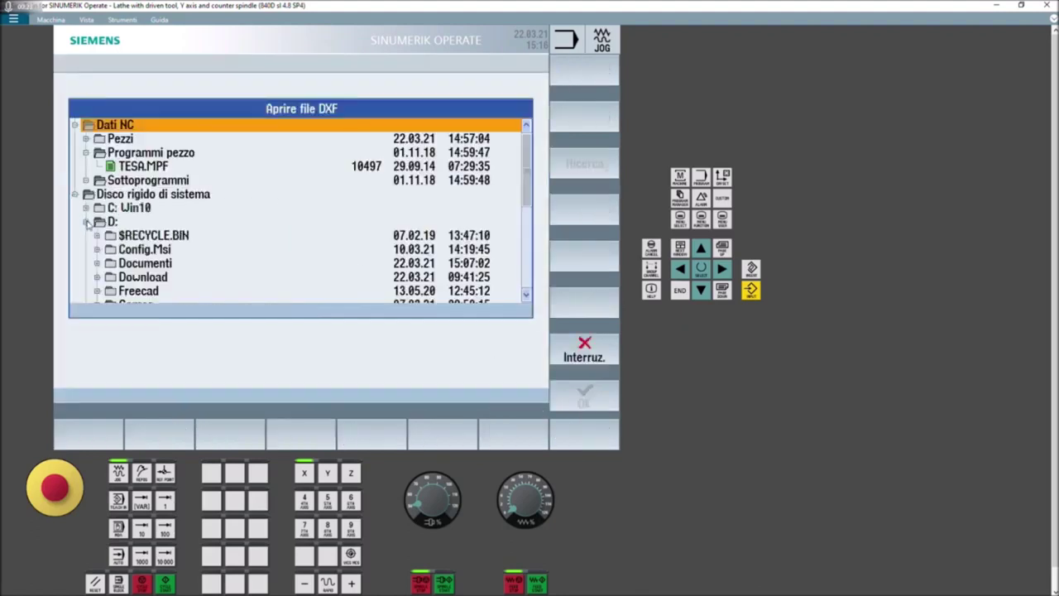
scroll(161, 252, down, 1)
click(148, 224)
click(110, 222)
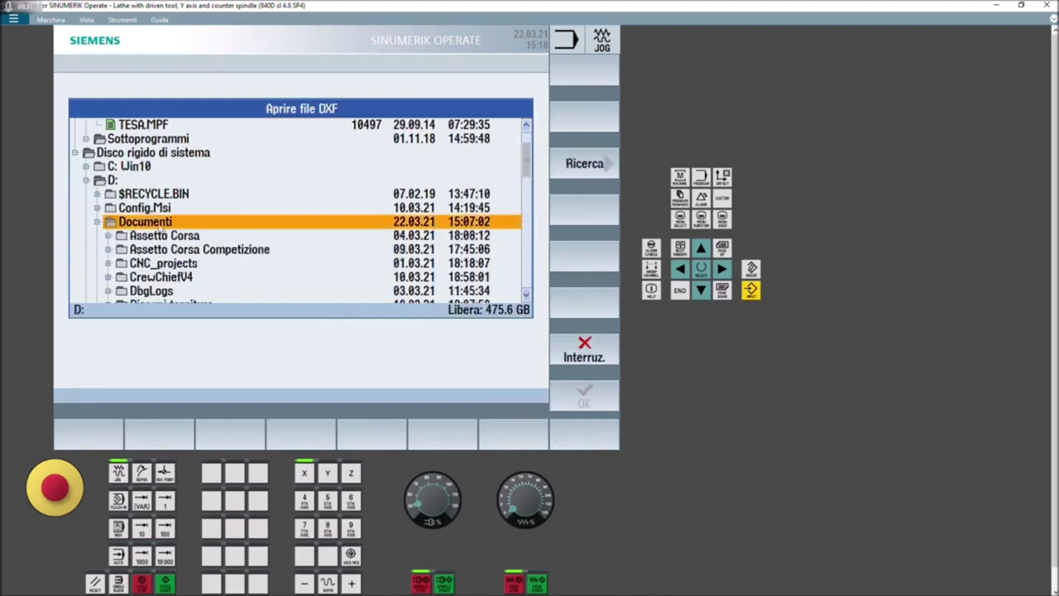
scroll(175, 235, down, 2)
scroll(175, 235, down, 3)
scroll(175, 234, down, 1)
scroll(176, 234, down, 1)
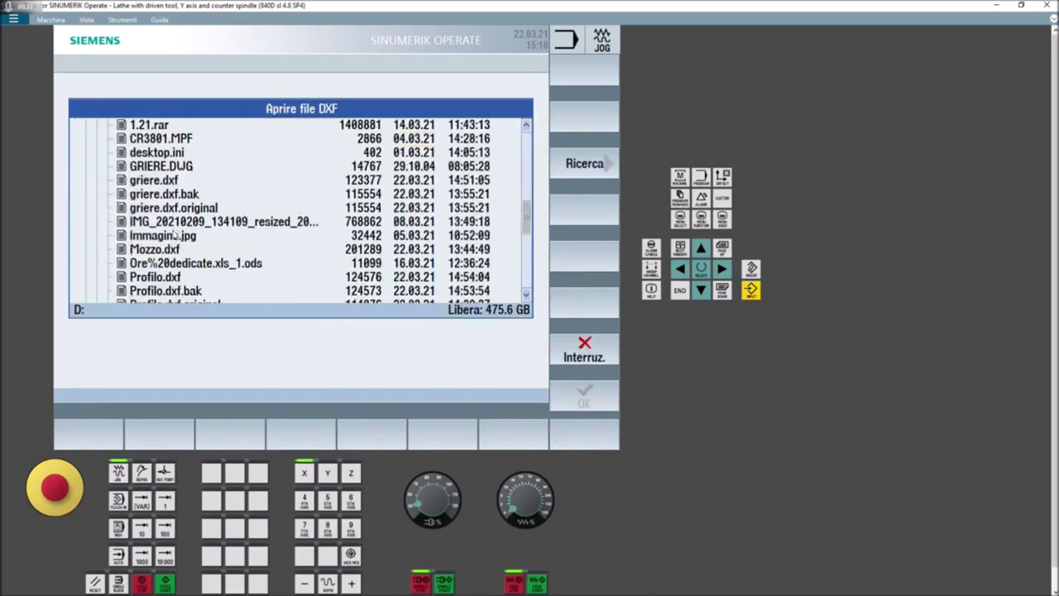
double_click(157, 249)
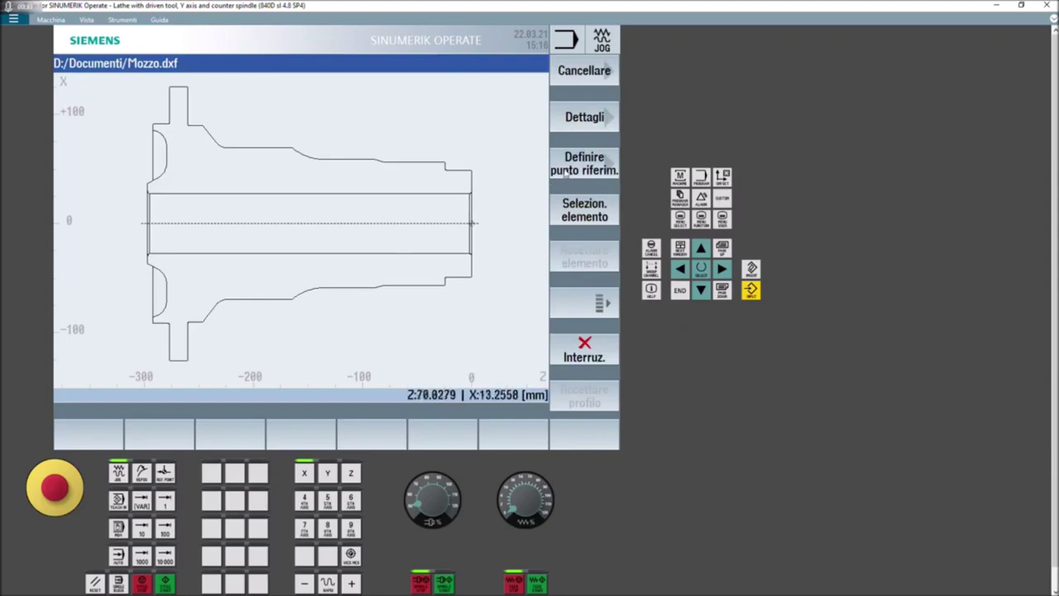
Set the drawing reference point at the centre of the hub's right end.
click(565, 171)
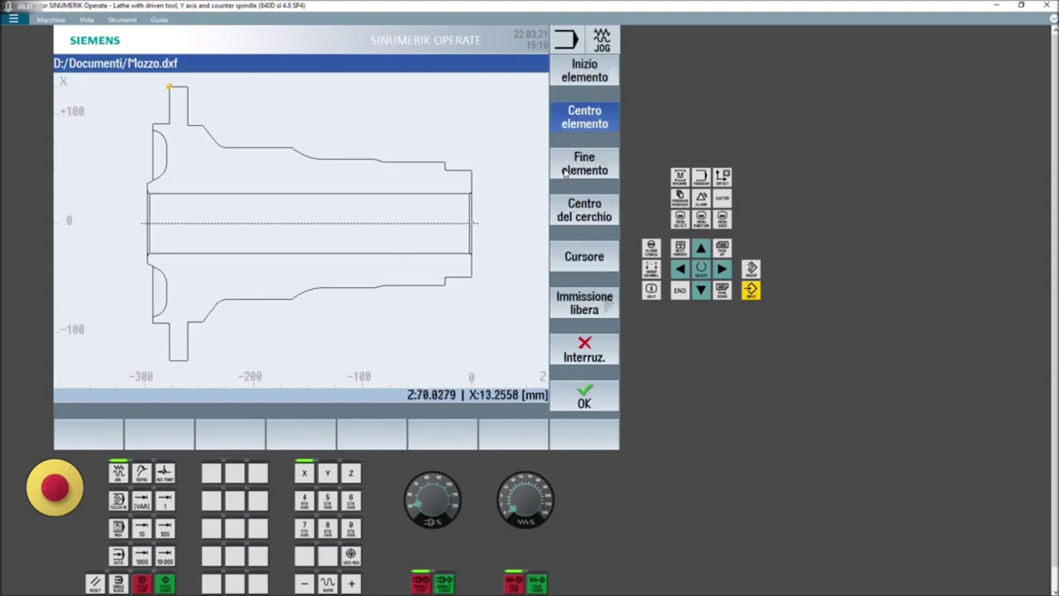
click(472, 206)
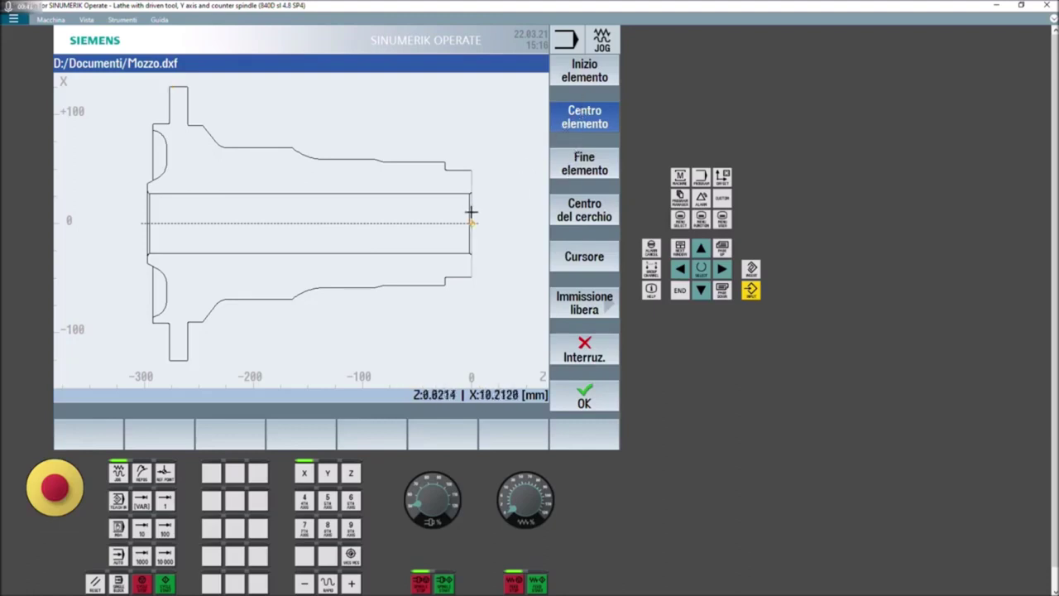
key(Return)
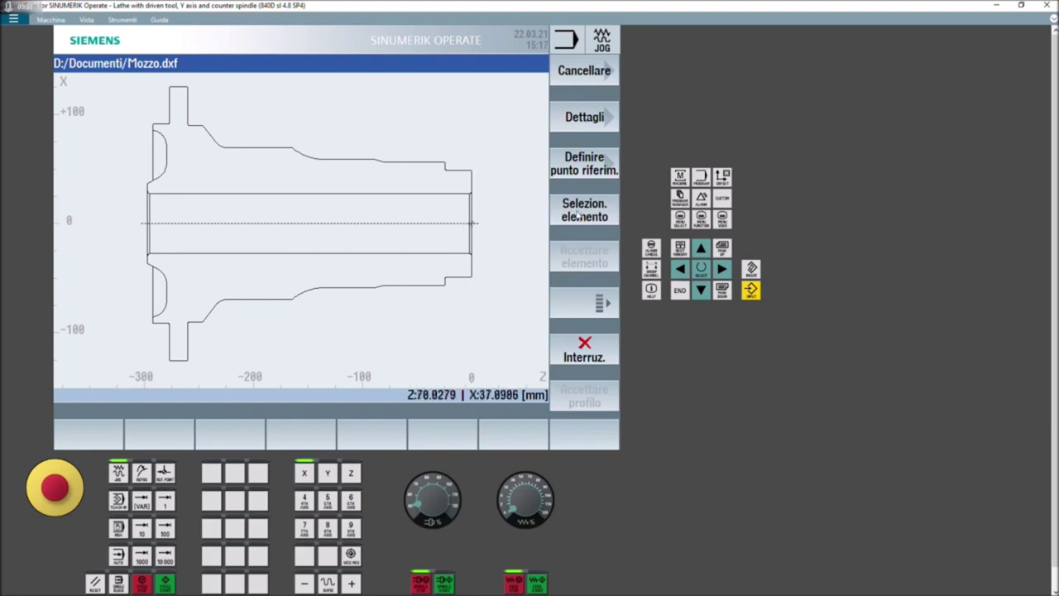
Set the contour start point at the part's upper-right corner.
click(578, 213)
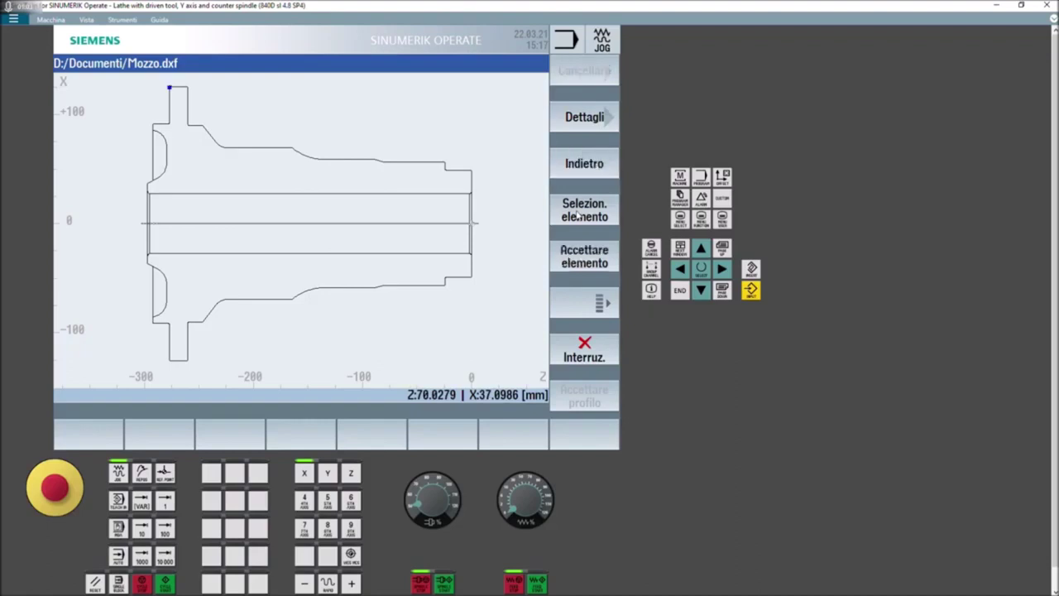
click(470, 169)
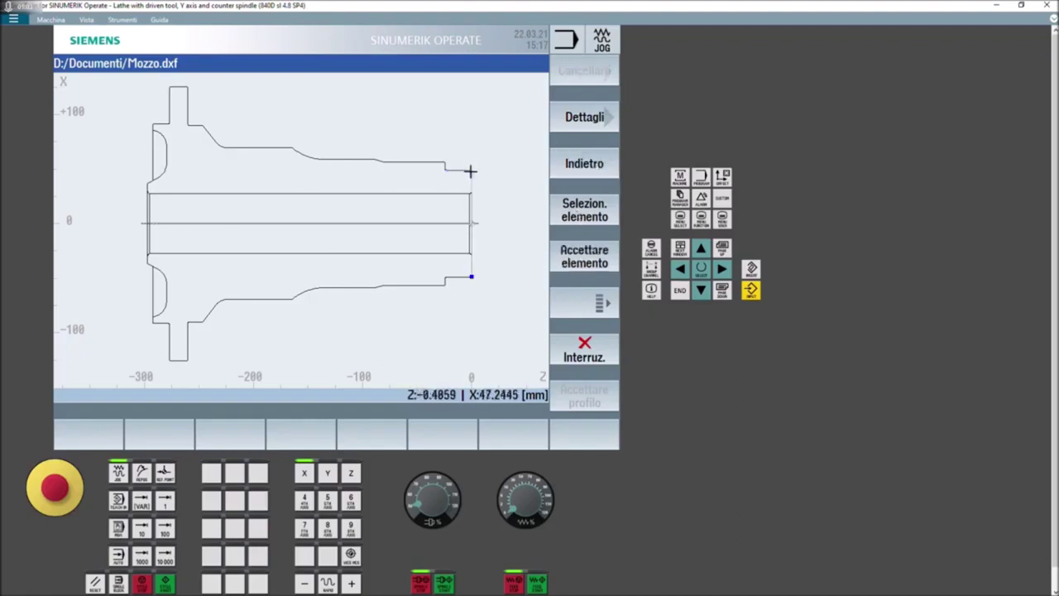
scroll(471, 169, up, 2)
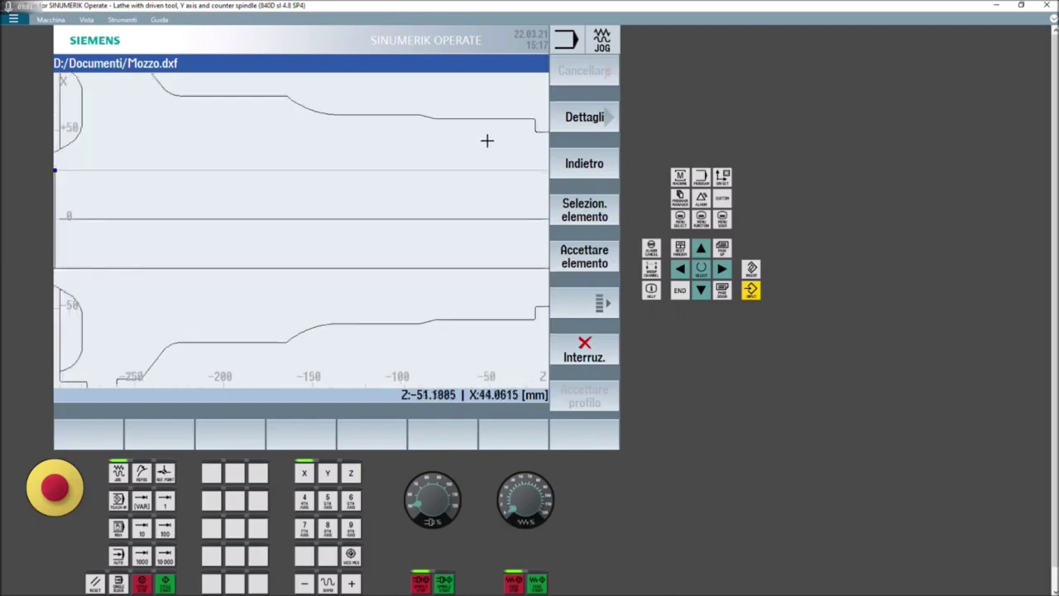
drag(384, 149, 175, 182)
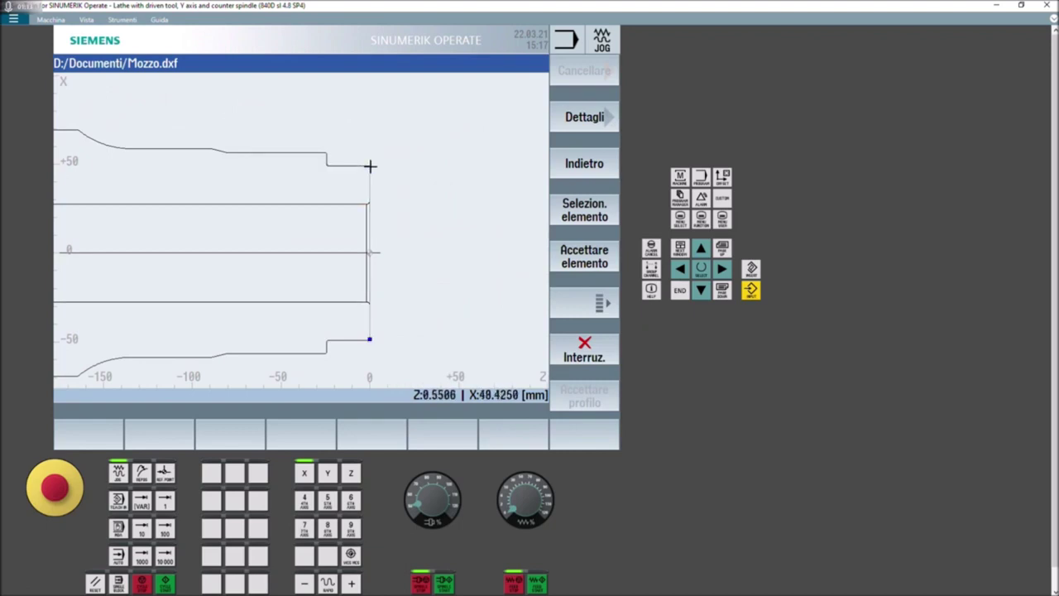
scroll(373, 163, up, 2)
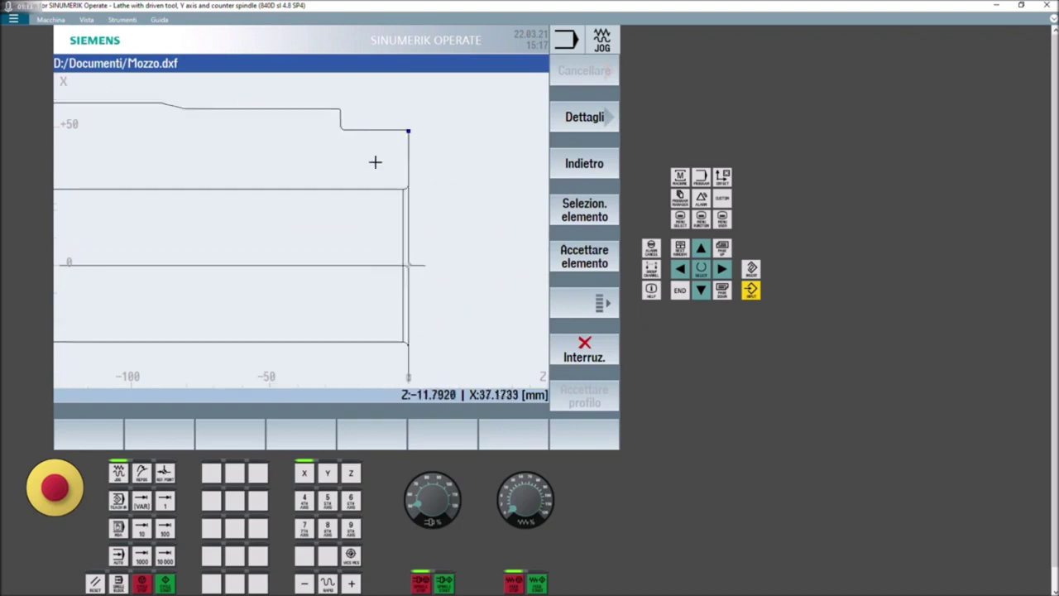
click(407, 129)
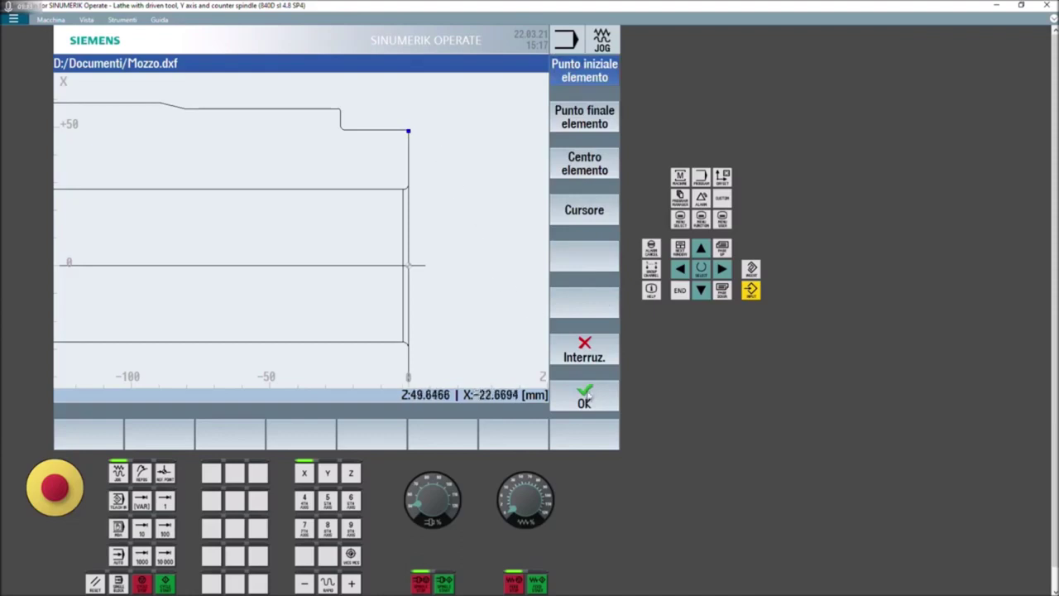
click(585, 399)
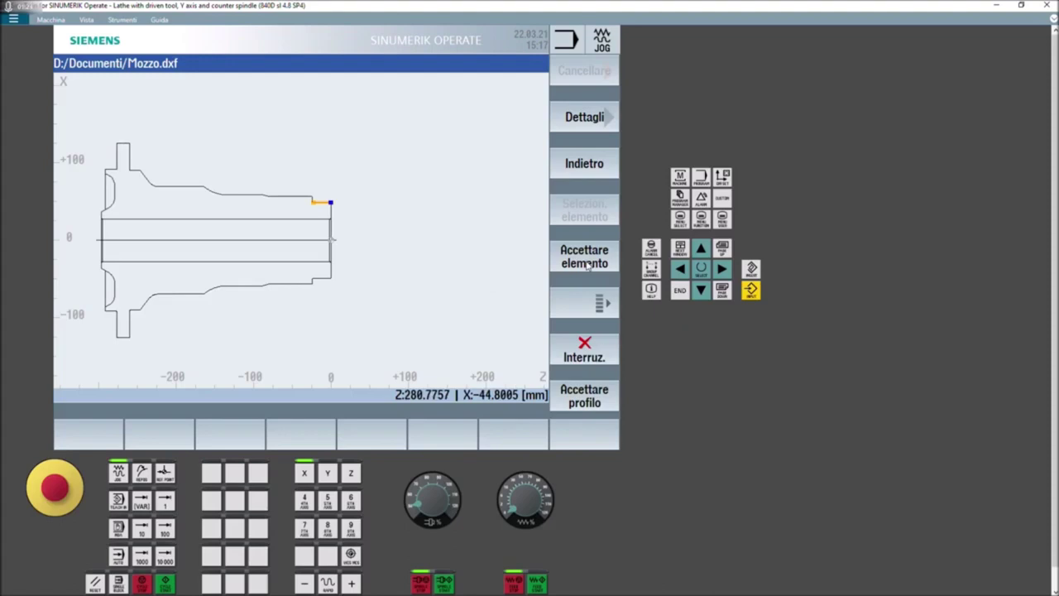
Accept seven outer contour elements back to the flange, then accept the profile.
click(585, 265)
click(586, 265)
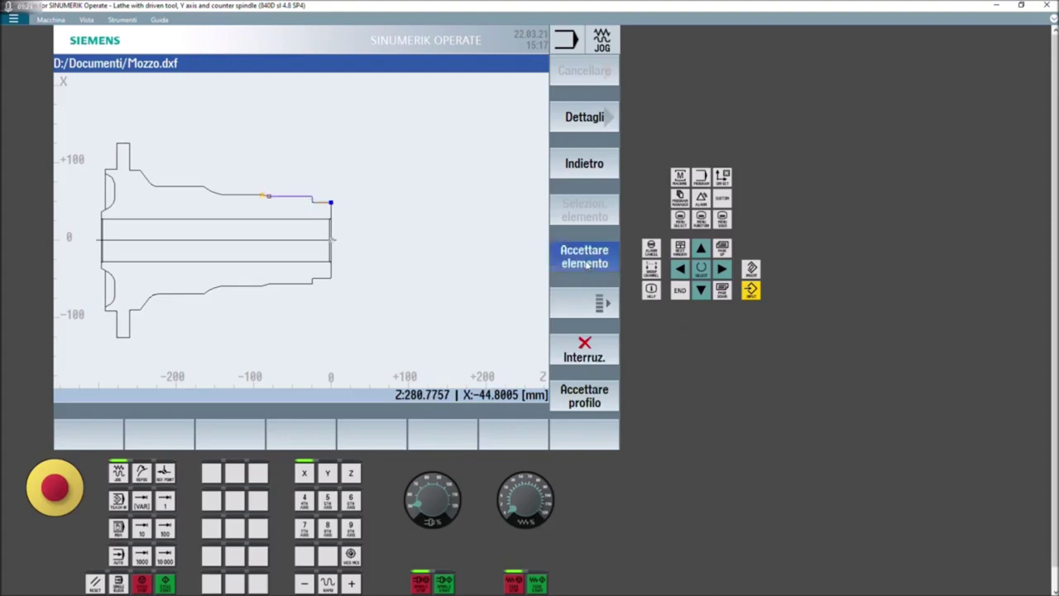
click(586, 265)
click(585, 264)
click(585, 264)
click(585, 265)
click(585, 265)
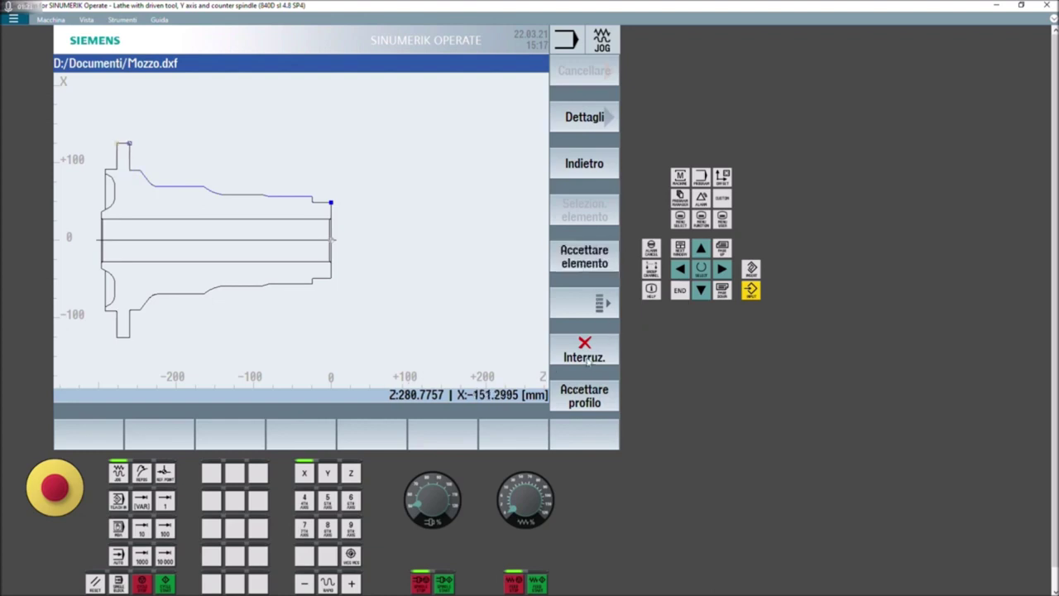
click(584, 398)
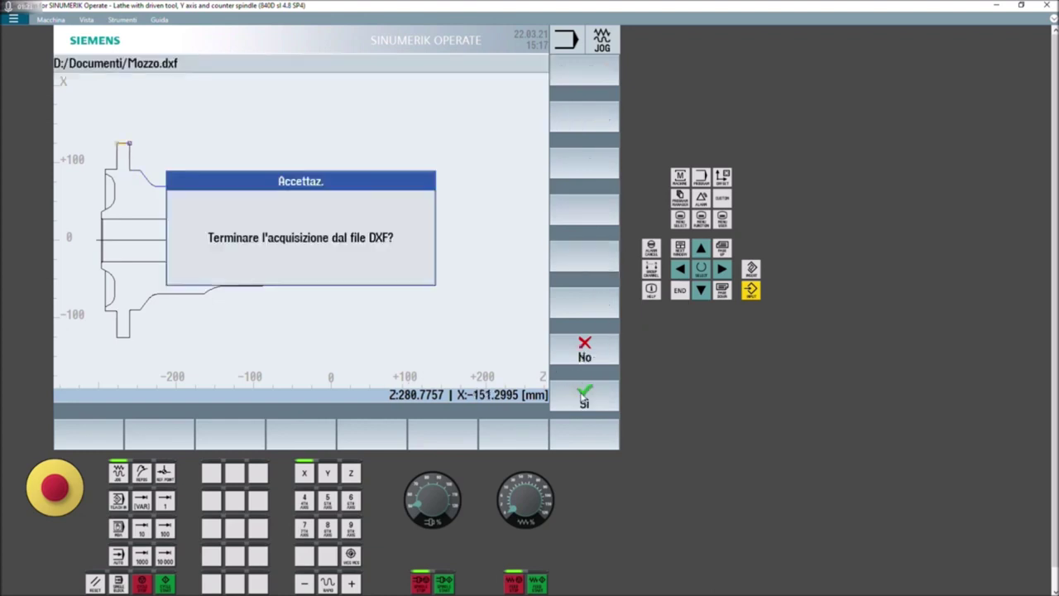
Confirm ending DXF acquisition with Sì and accept the MOZZO profile into the program.
click(584, 403)
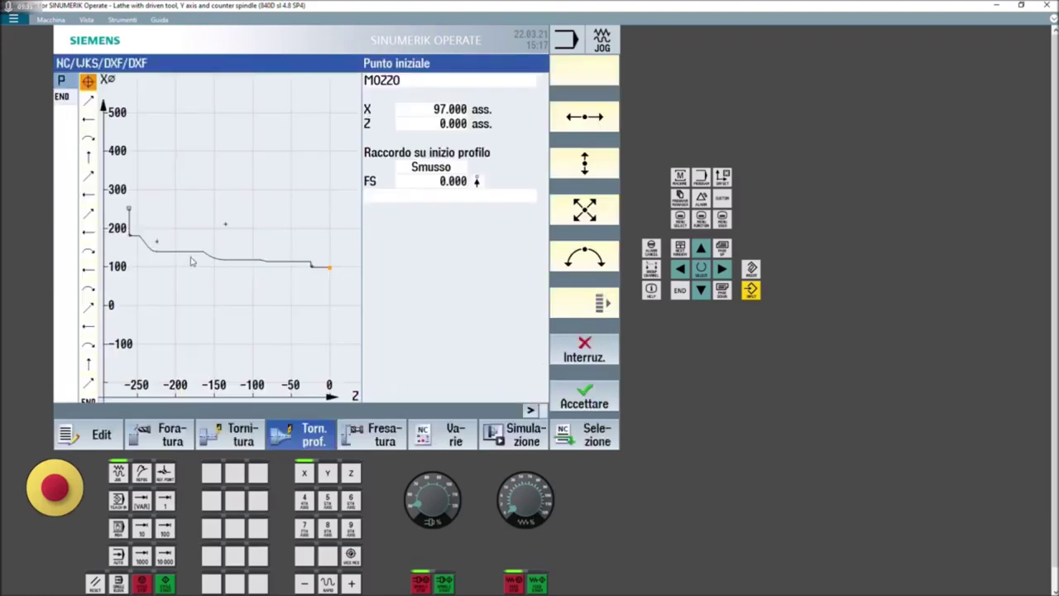
click(575, 398)
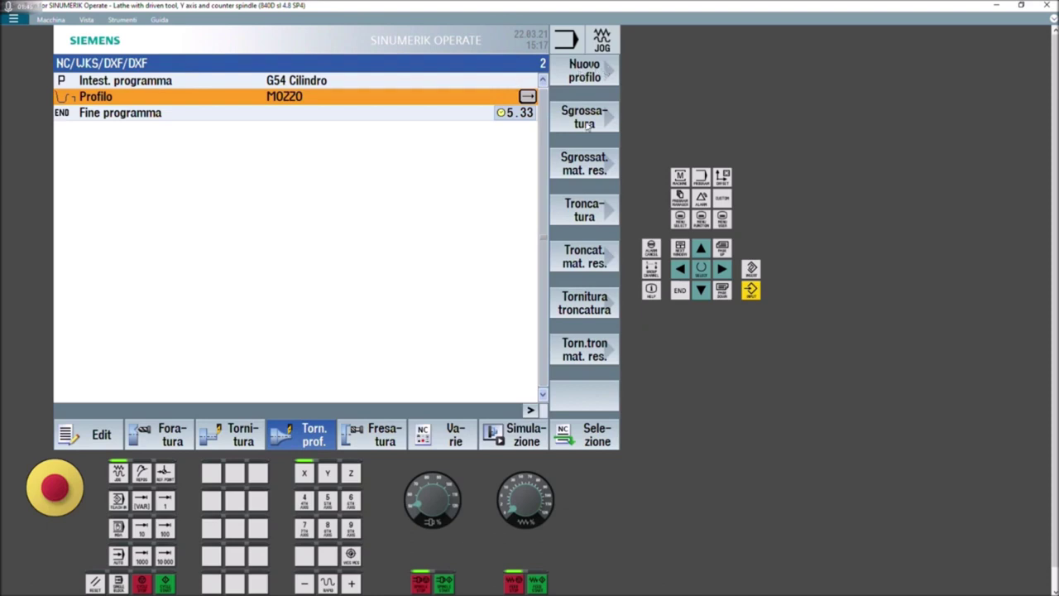
Add a roughing-only Sgrossatura cycle with ROUGHING_T80 A, F 0.3 mm/rev, S 2000, and simulate.
click(587, 124)
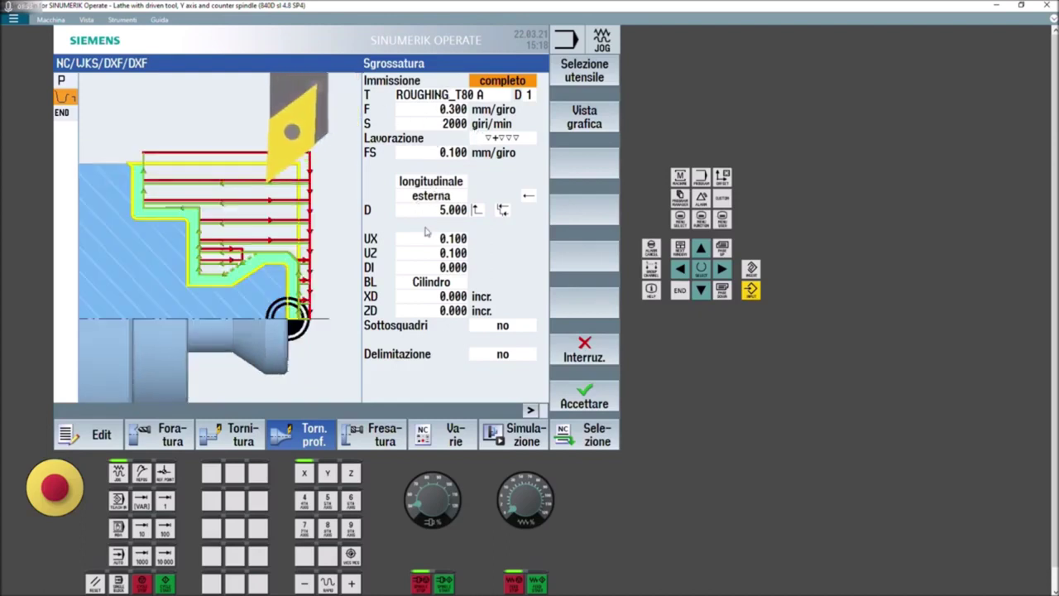
click(502, 138)
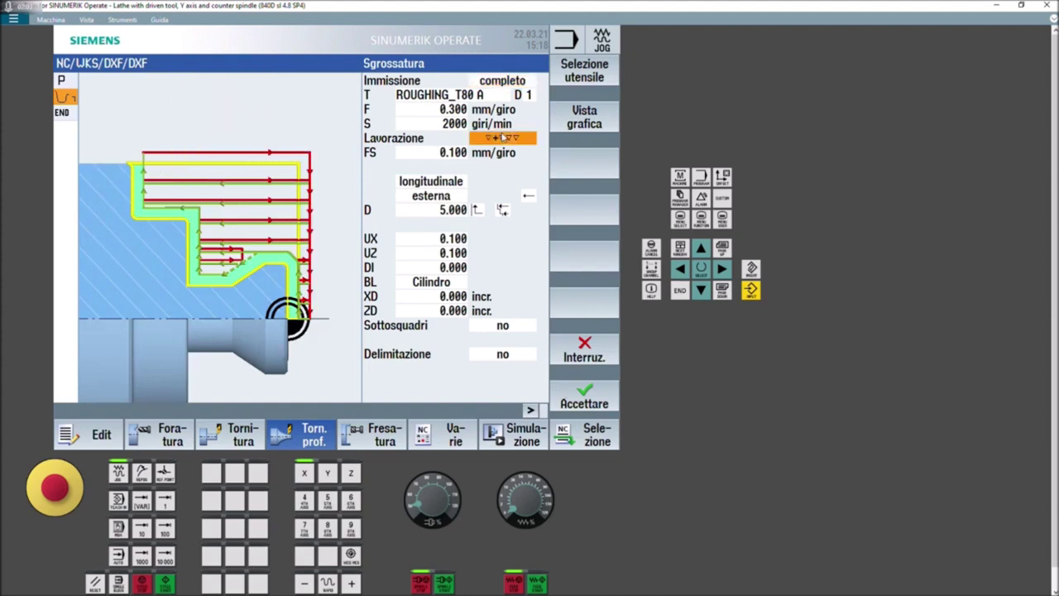
click(502, 138)
click(502, 152)
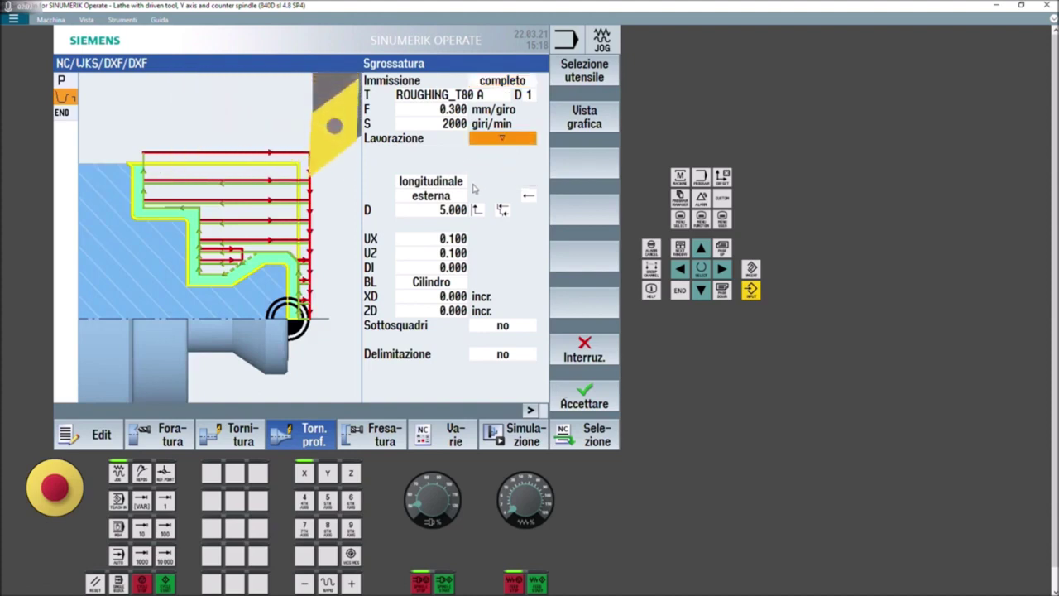
click(575, 402)
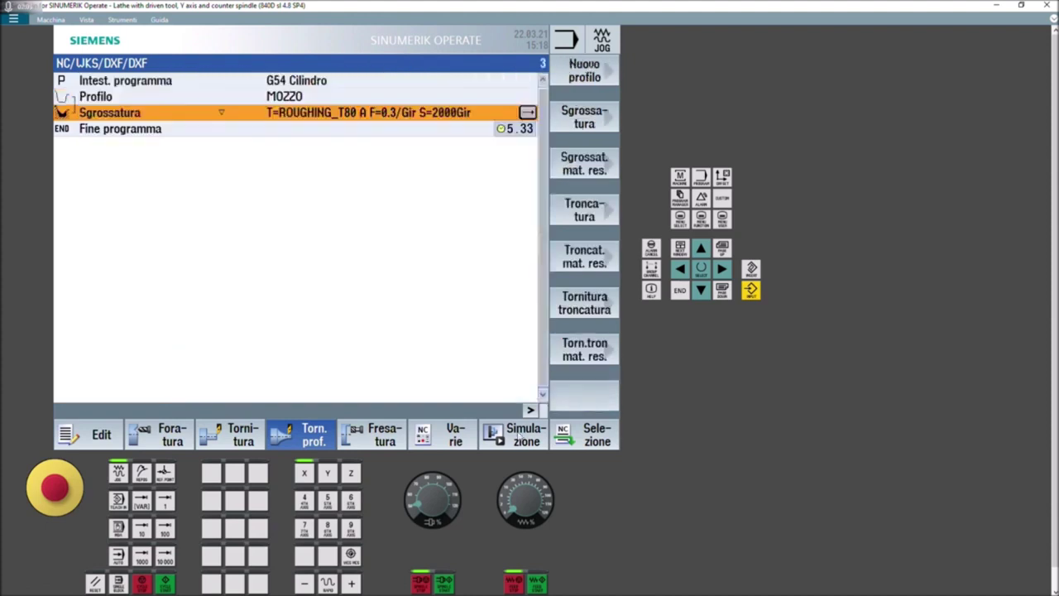
click(517, 437)
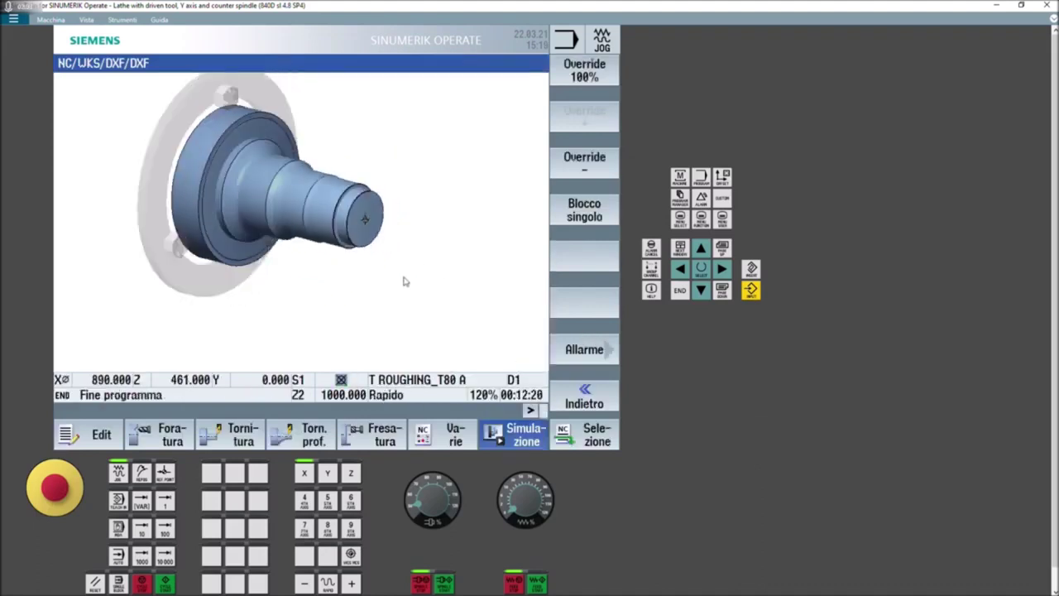
Switch the simulation to Vista 3D and lower the speed override.
click(588, 395)
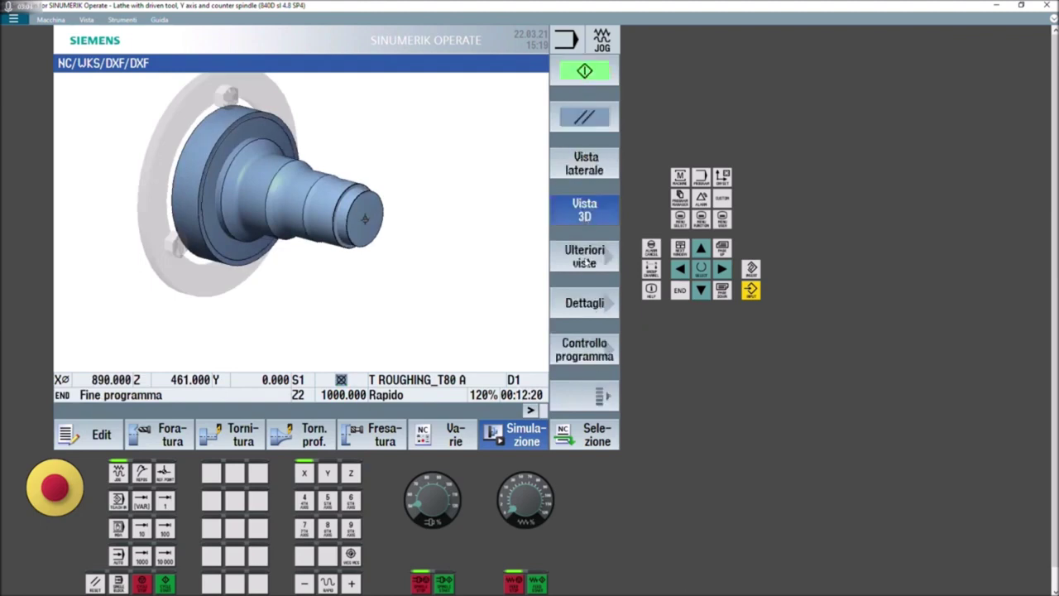
click(592, 395)
click(596, 394)
click(589, 360)
click(582, 172)
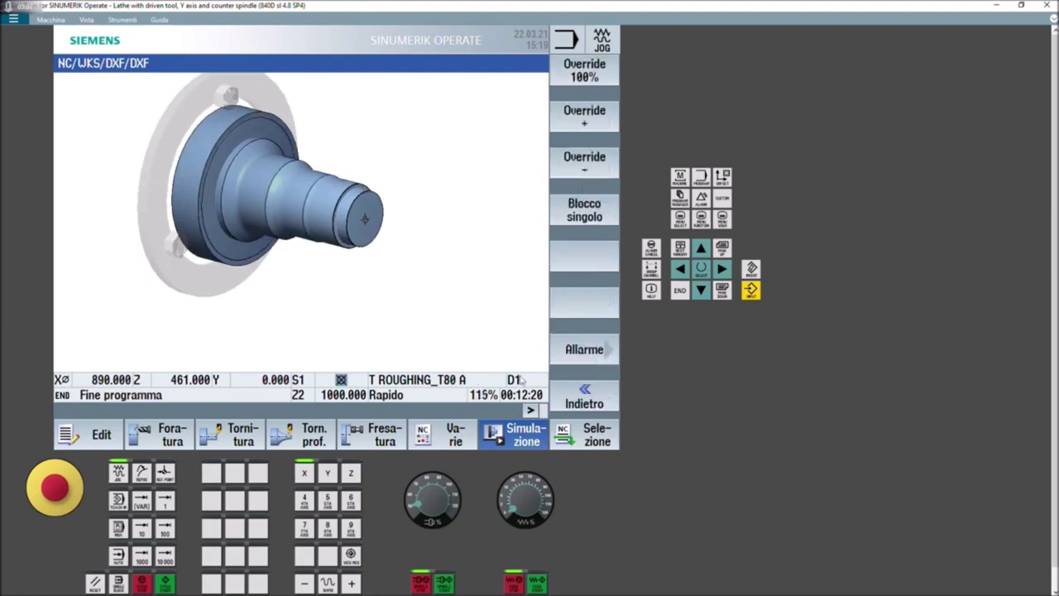
click(586, 393)
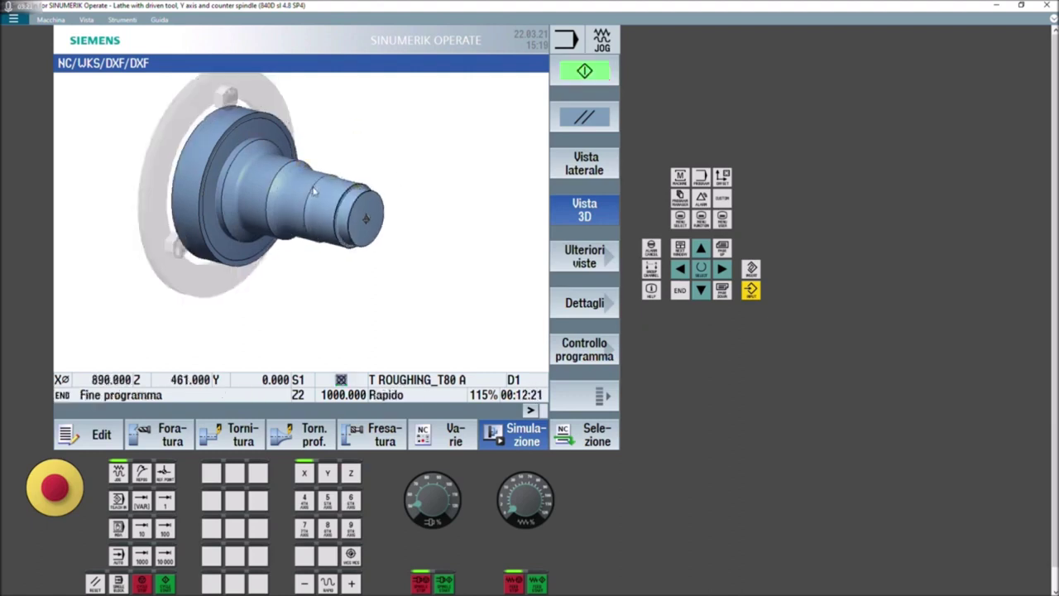
Zoom in and orbit the 3D view to inspect the roughed hub.
drag(313, 191, 319, 192)
scroll(319, 192, up, 1)
scroll(322, 198, up, 2)
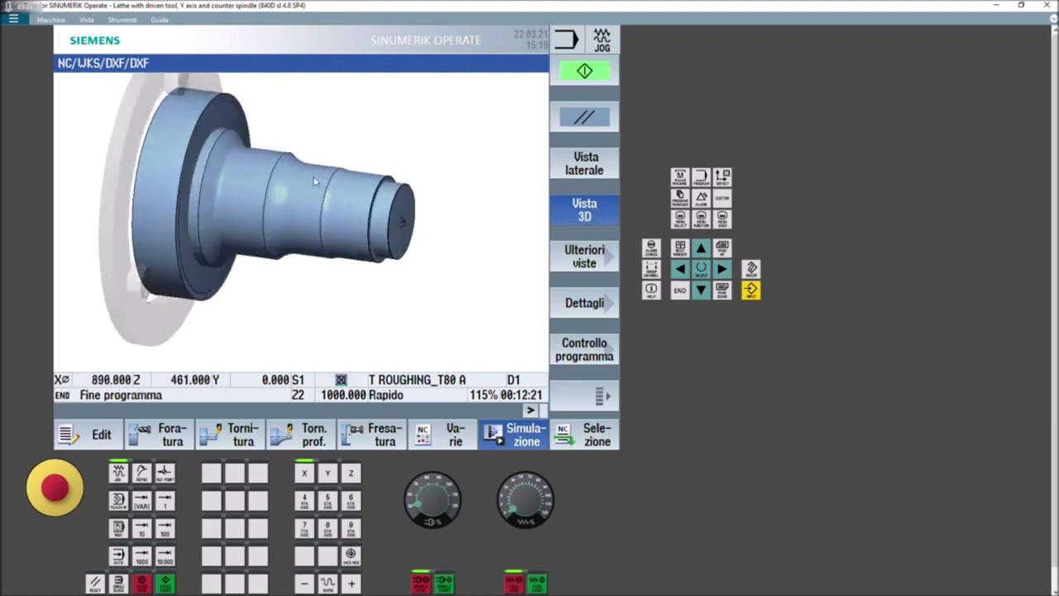
scroll(290, 192, up, 2)
scroll(314, 182, up, 2)
mouse_move(298, 187)
mouse_down()
mouse_move(300, 171)
mouse_move(317, 196)
mouse_move(354, 167)
mouse_move(299, 171)
mouse_move(339, 191)
mouse_move(305, 185)
mouse_up()
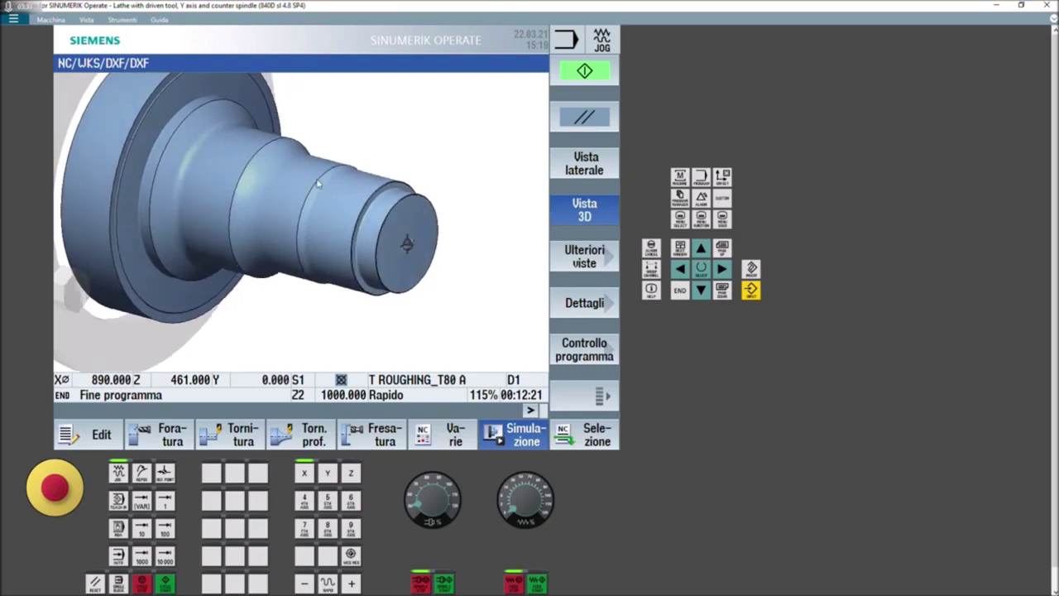